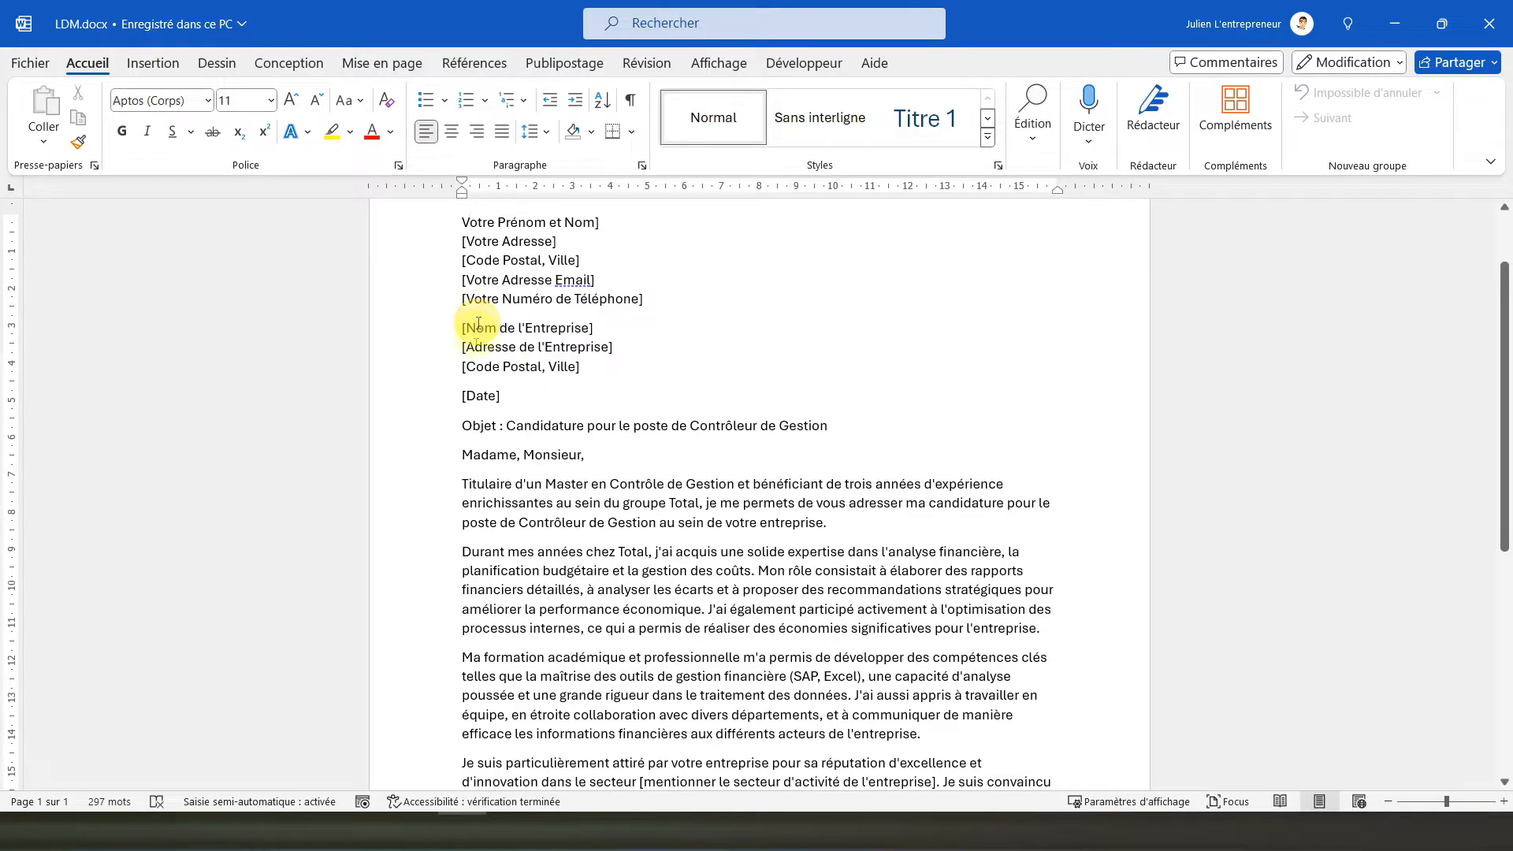
- Justify the letter's text from "Madame, Monsieur," through the closing paragraph ending "salutations distinguées."
{"action": "scroll", "coordinate": [514, 427], "scroll_direction": "down", "scroll_amount": 3}
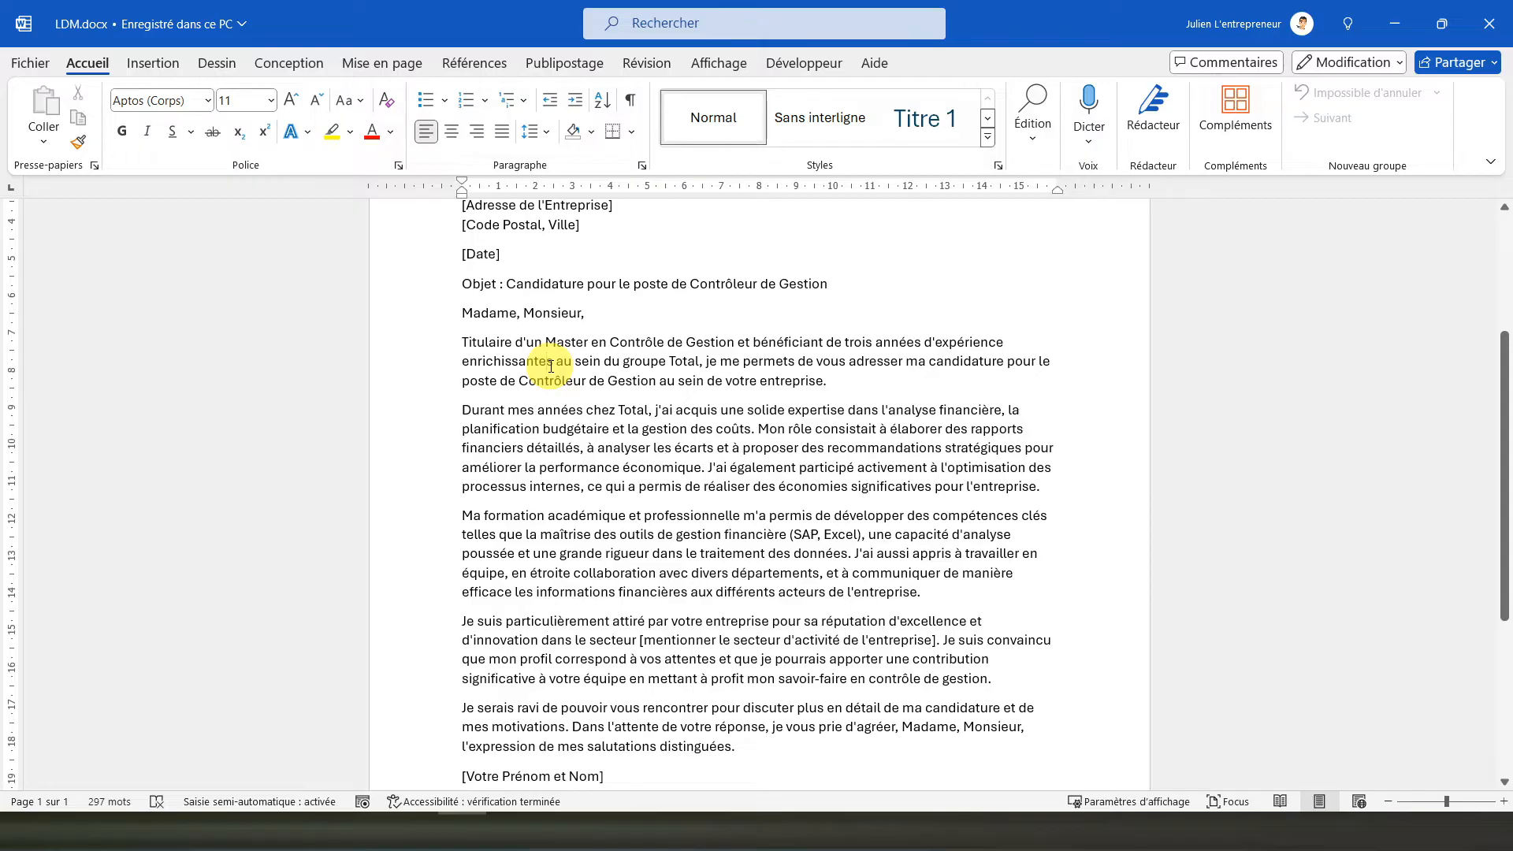
{"action": "key", "text": "ctrl+a"}
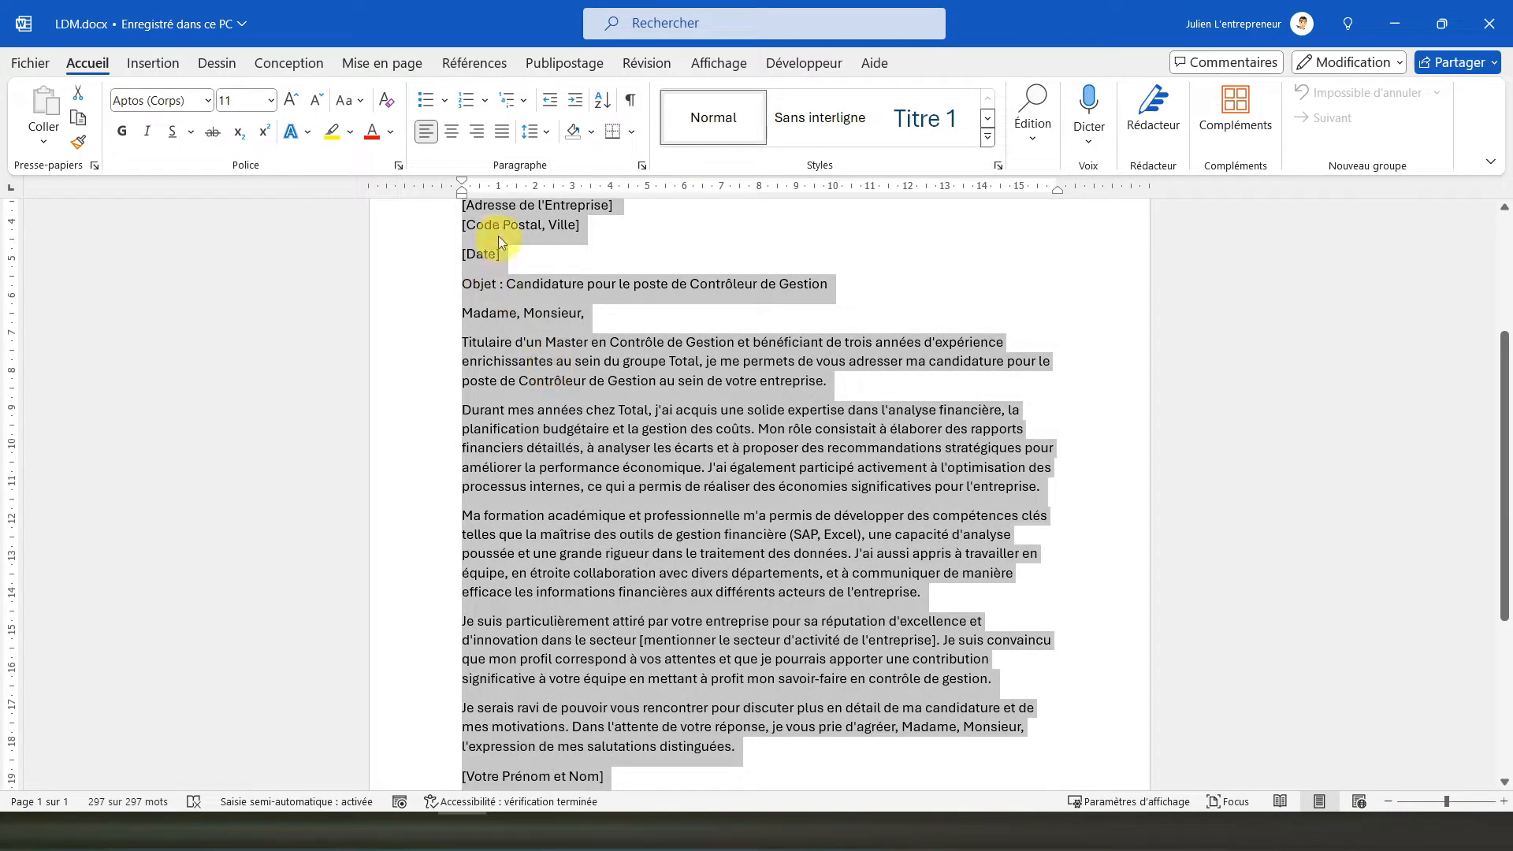
{"action": "left_click", "coordinate": [480, 256]}
{"action": "left_click_drag", "start_coordinate": [463, 313], "coordinate": [952, 741]}
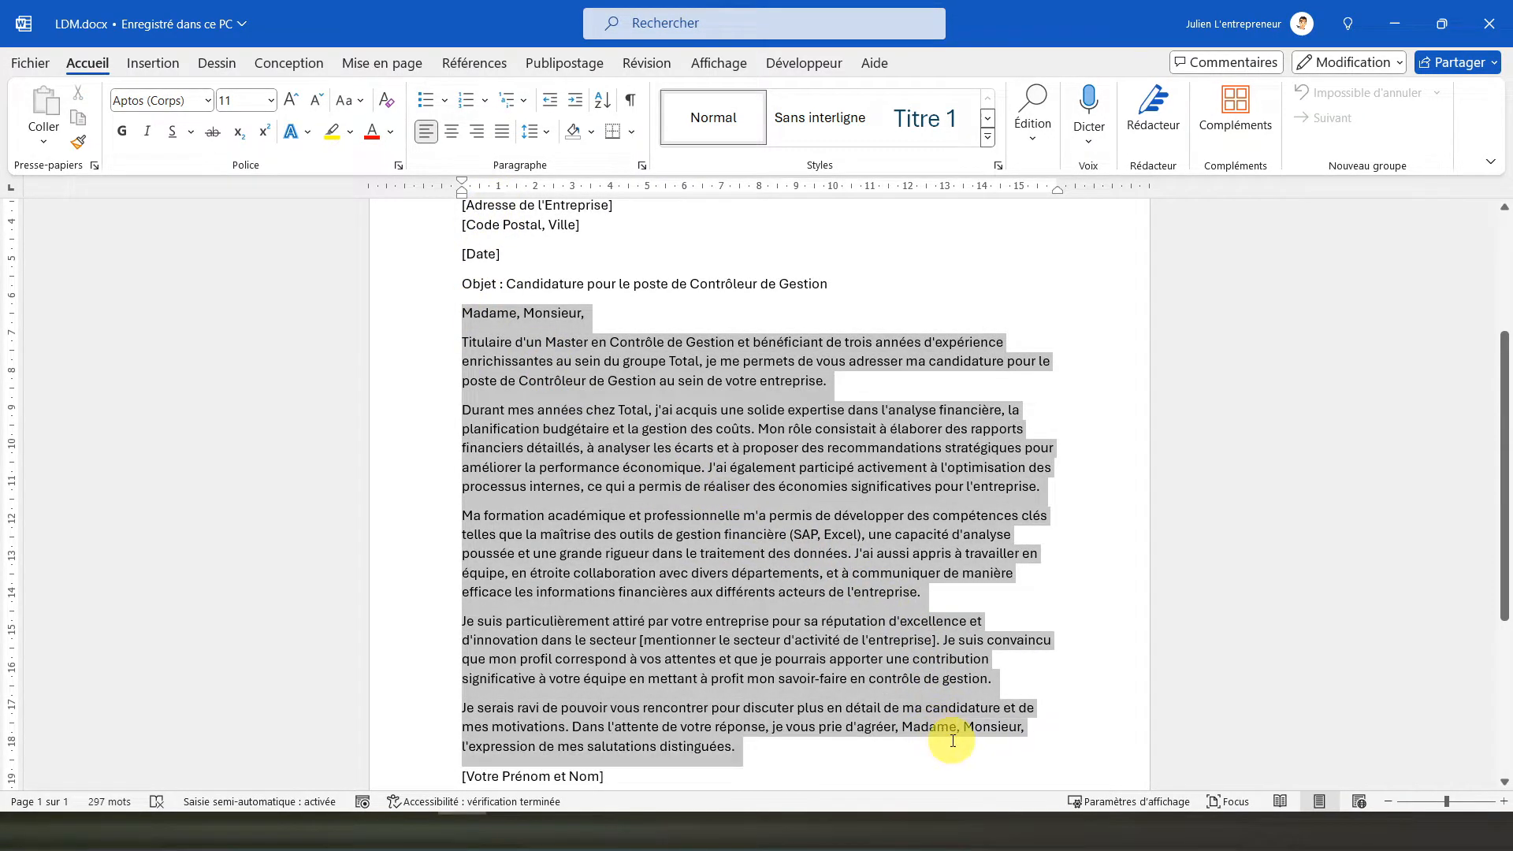
{"action": "left_click", "coordinate": [502, 131]}
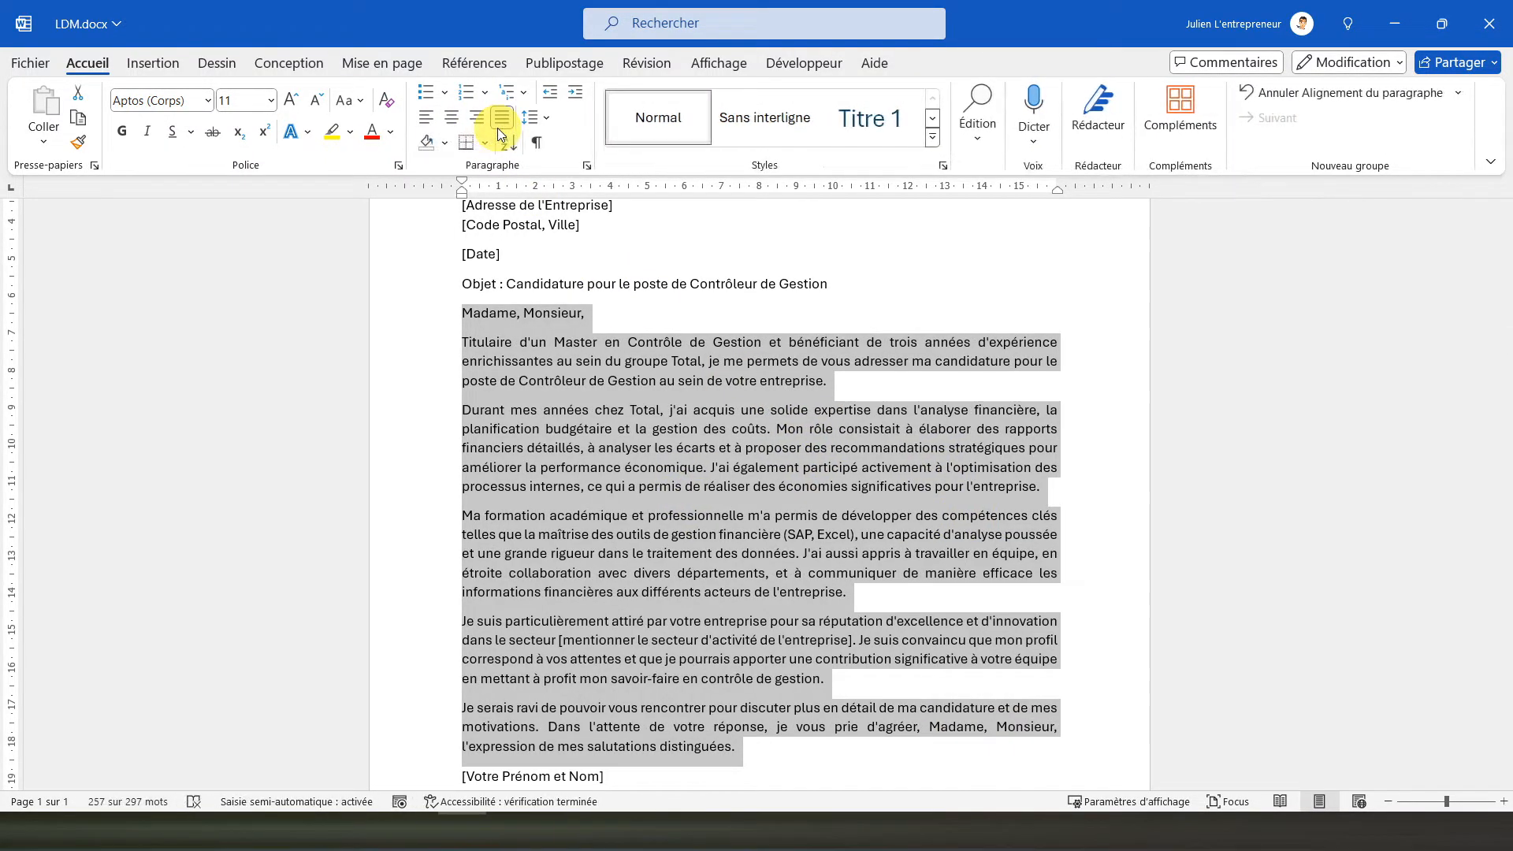
{"action": "left_click", "coordinate": [490, 342]}
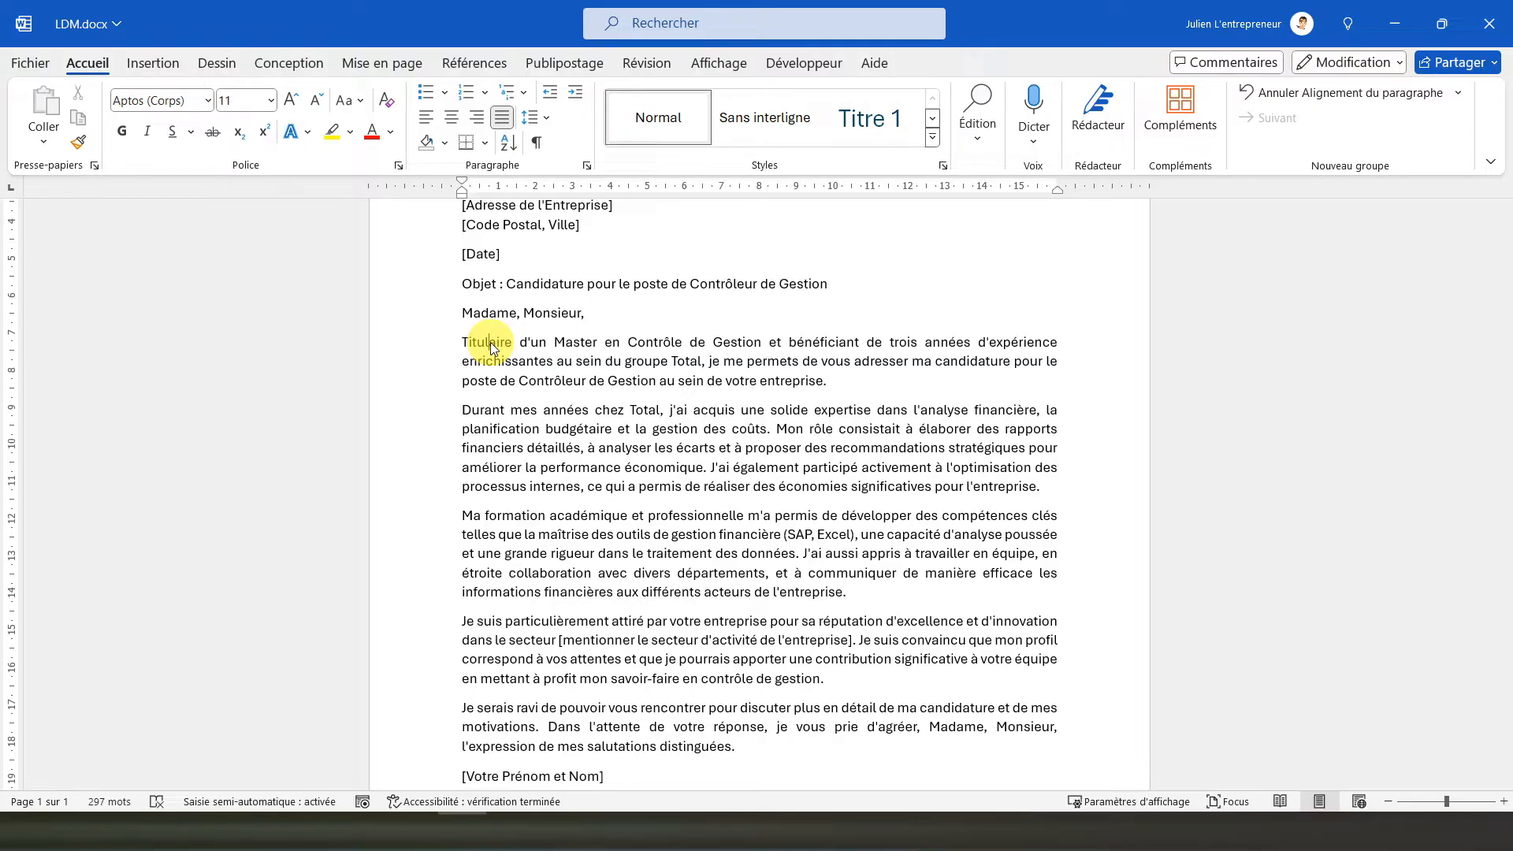
{"action": "scroll", "coordinate": [490, 342], "scroll_direction": "up", "scroll_amount": 5}
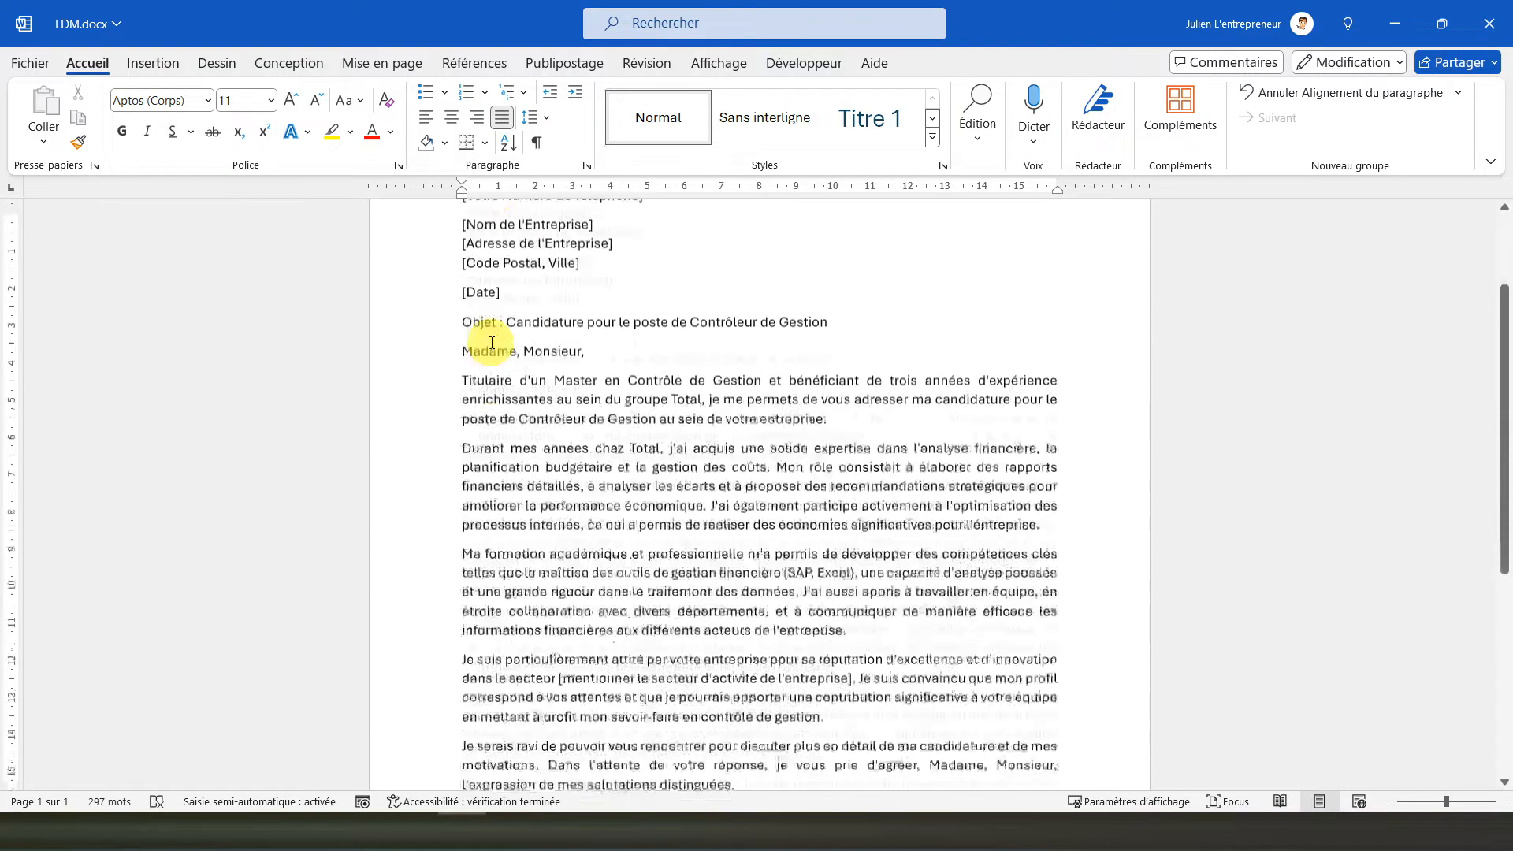
{"action": "key", "text": "ctrl+shift+g"}
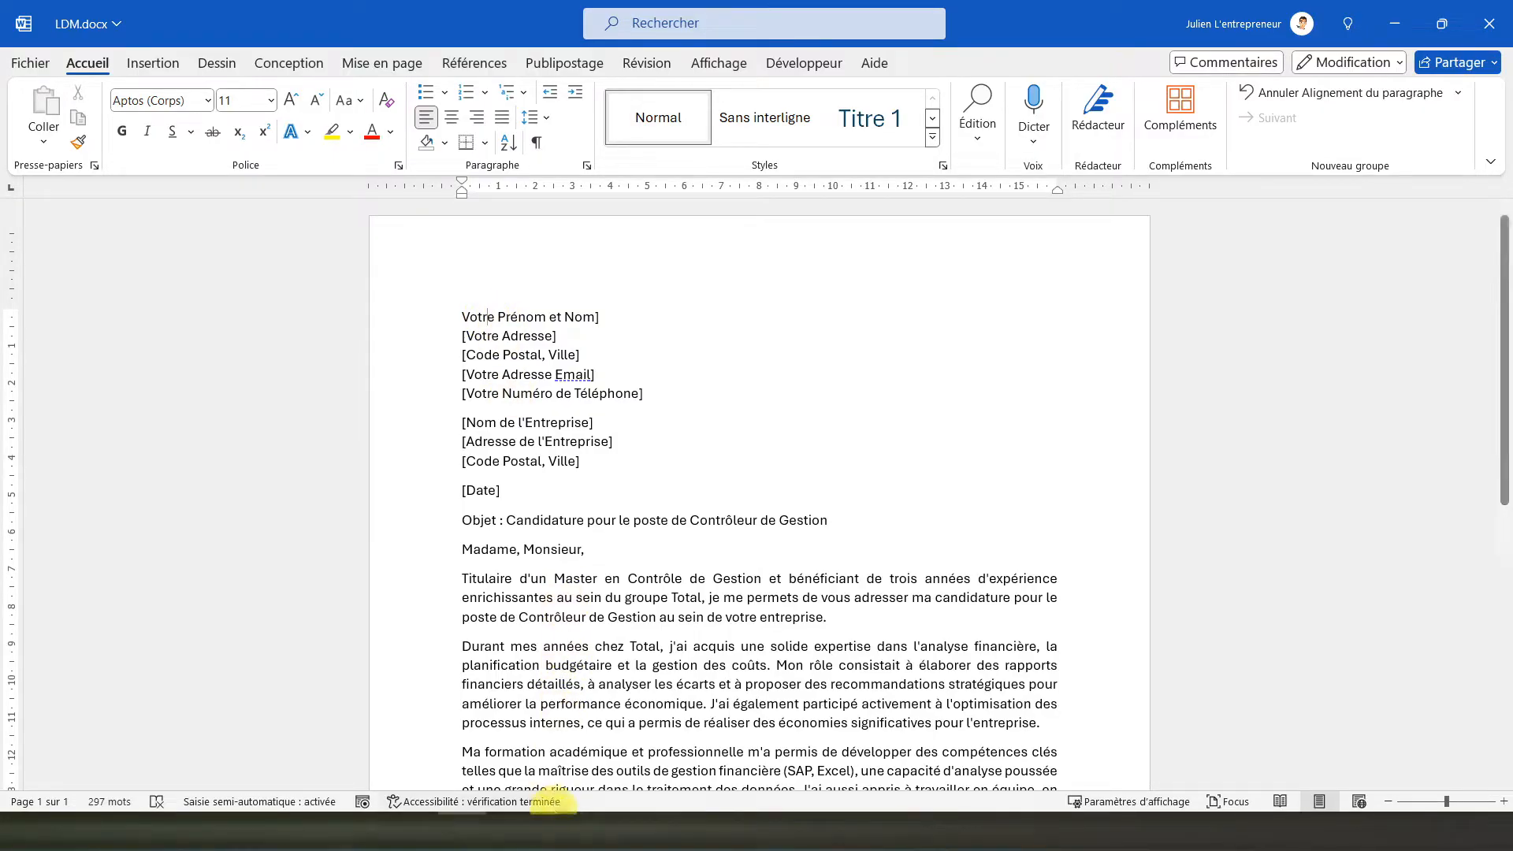
- Switch to the Candidature workbook in Excel and compare its company columns with the company placeholders in the Word letter
{"action": "left_click", "coordinate": [561, 830]}
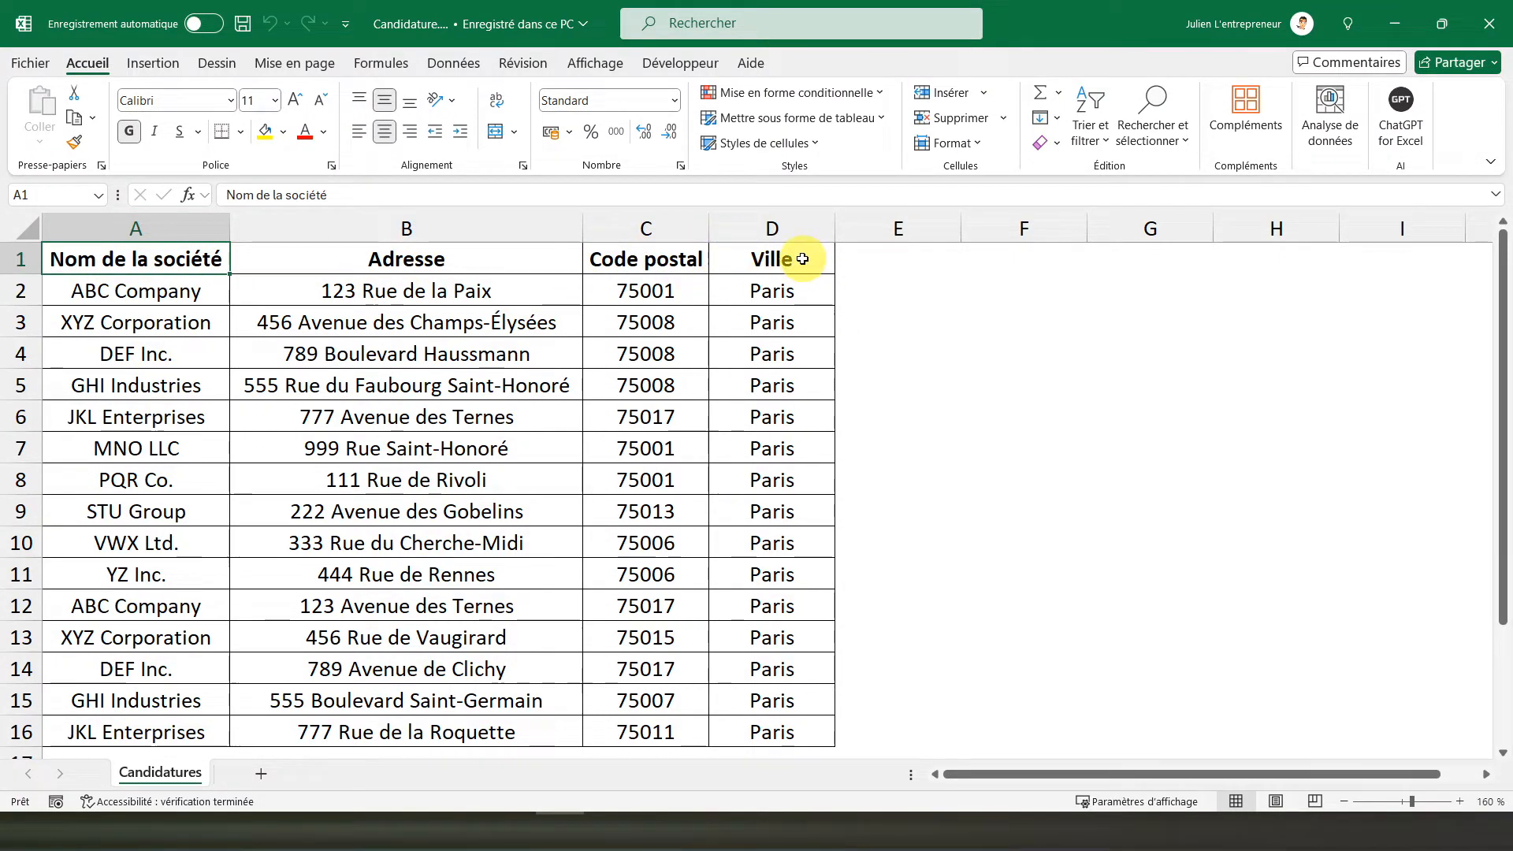
{"action": "left_click", "coordinate": [899, 267]}
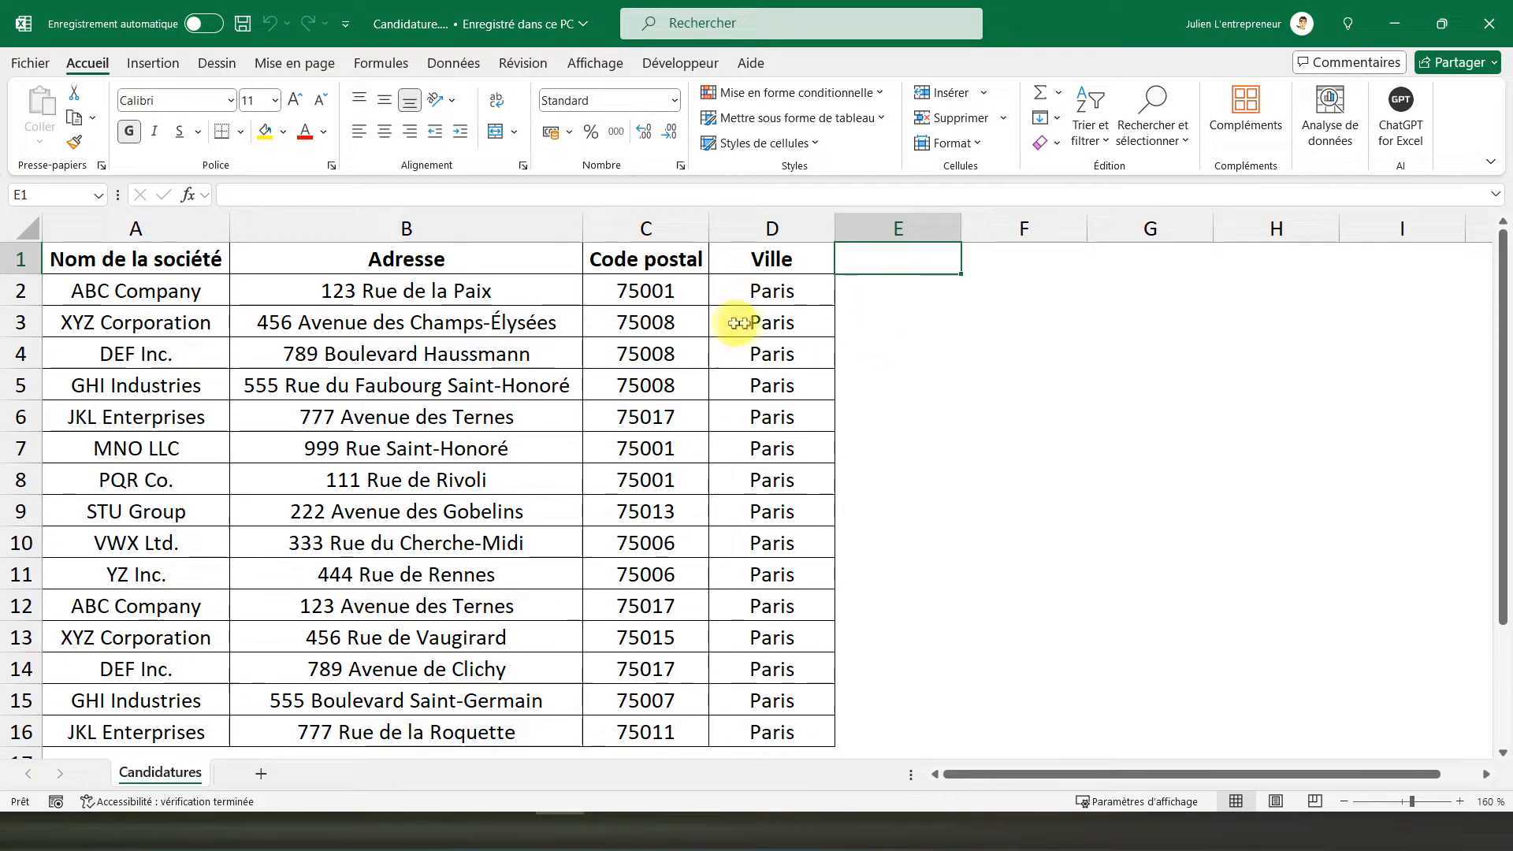
{"action": "left_click_drag", "start_coordinate": [903, 291], "coordinate": [902, 641]}
{"action": "scroll", "coordinate": [902, 641], "scroll_direction": "down", "scroll_amount": 2}
{"action": "scroll", "coordinate": [901, 644], "scroll_direction": "up", "scroll_amount": 2}
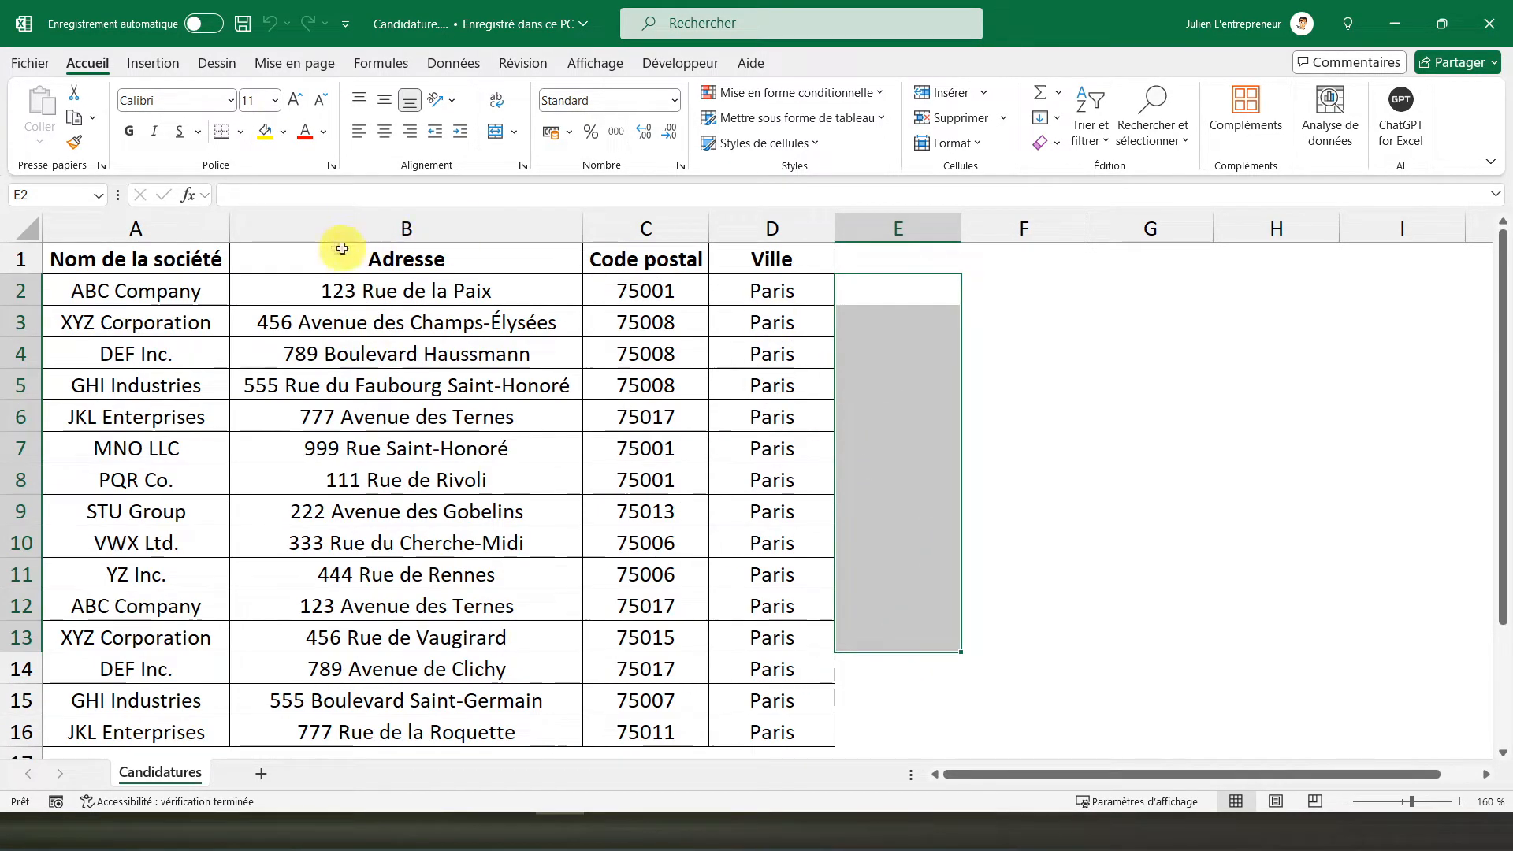
{"action": "left_click", "coordinate": [212, 258]}
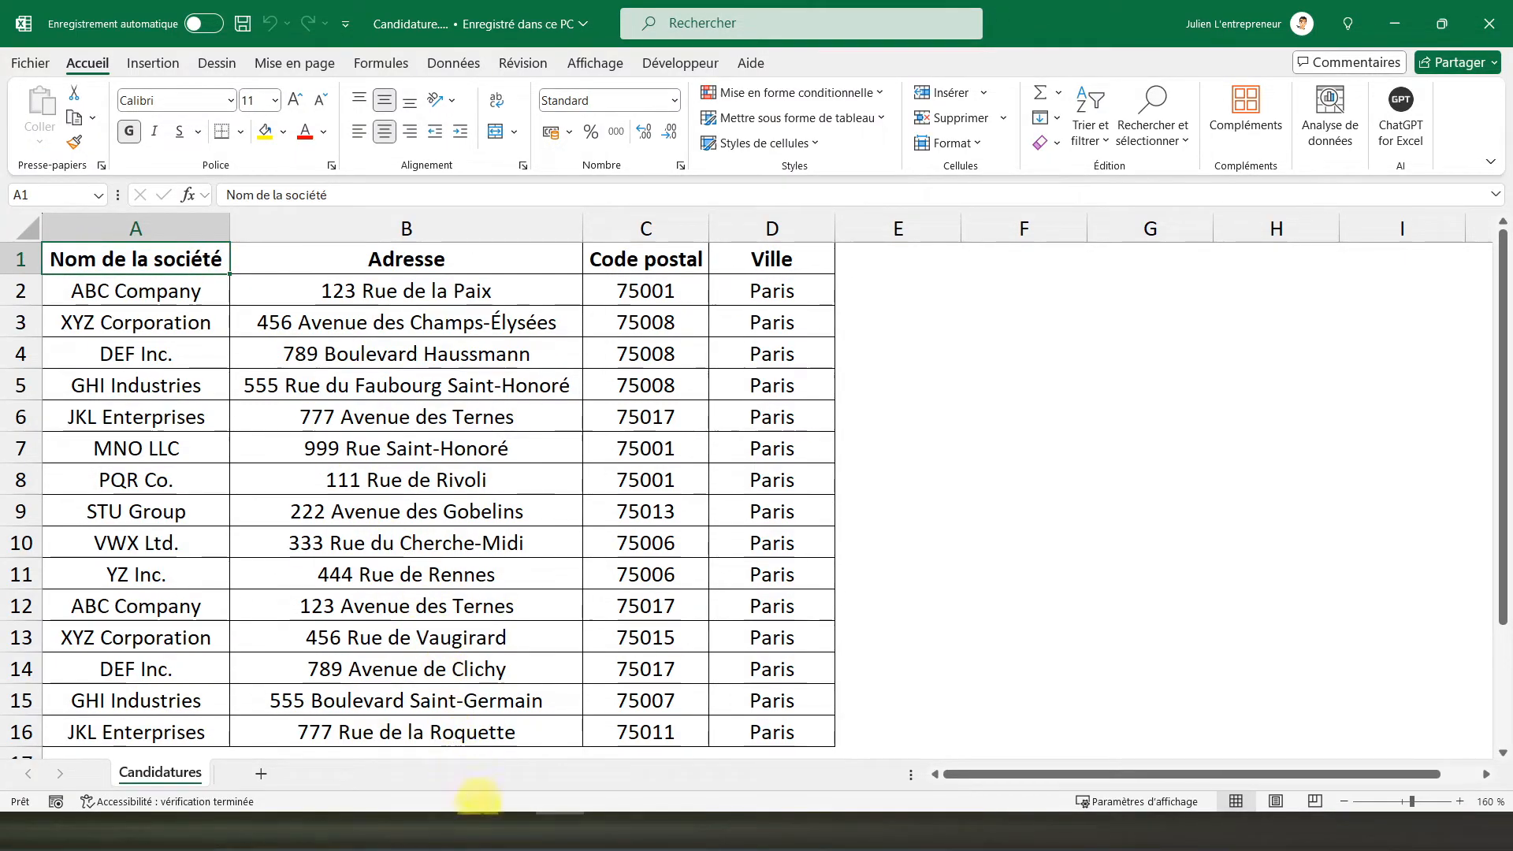
{"action": "left_click", "coordinate": [463, 830]}
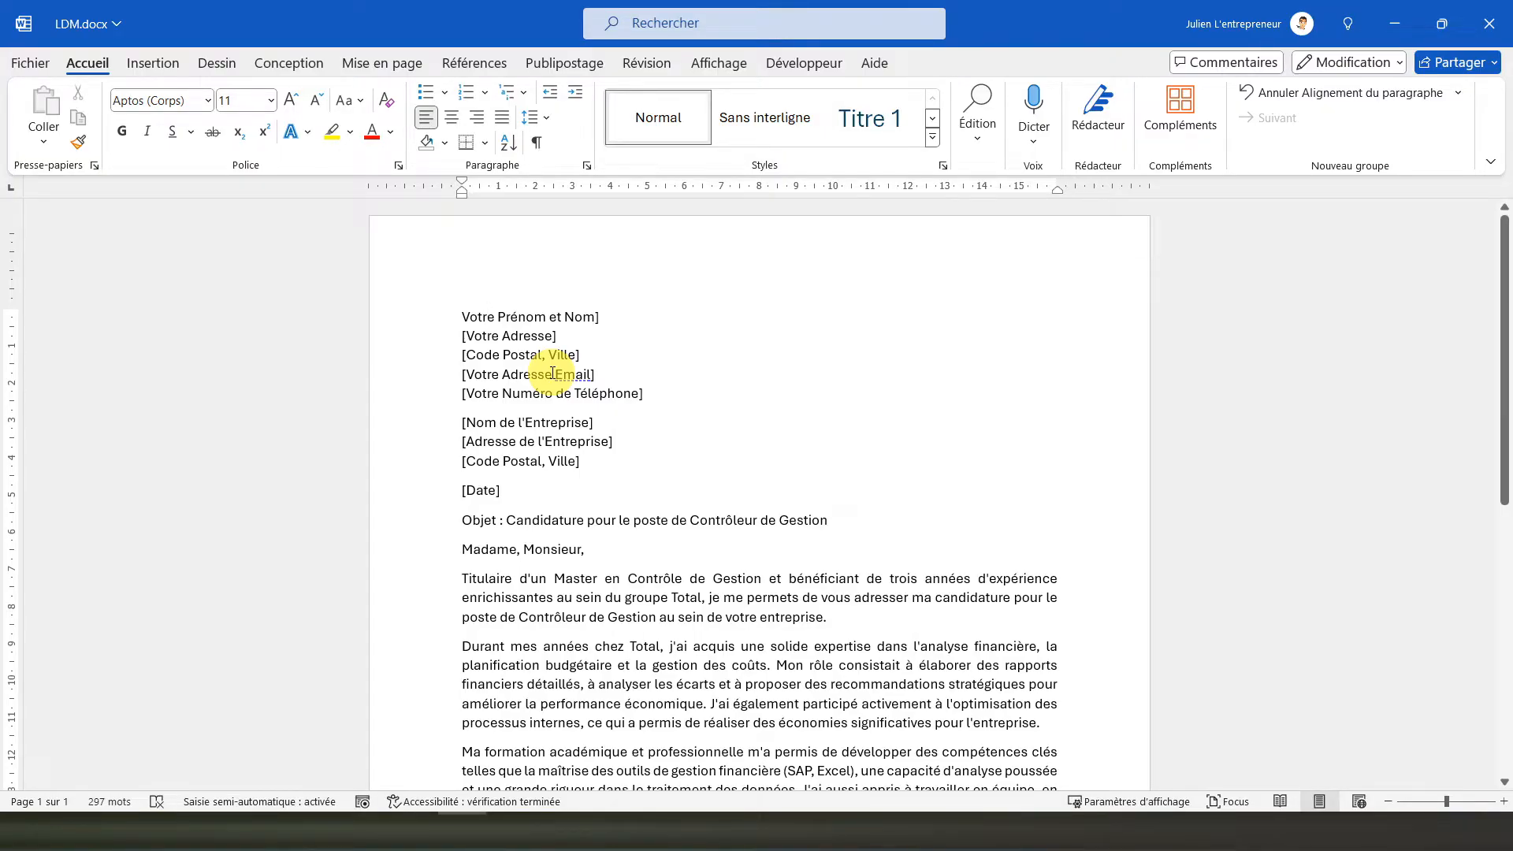
{"action": "left_click", "coordinate": [464, 422]}
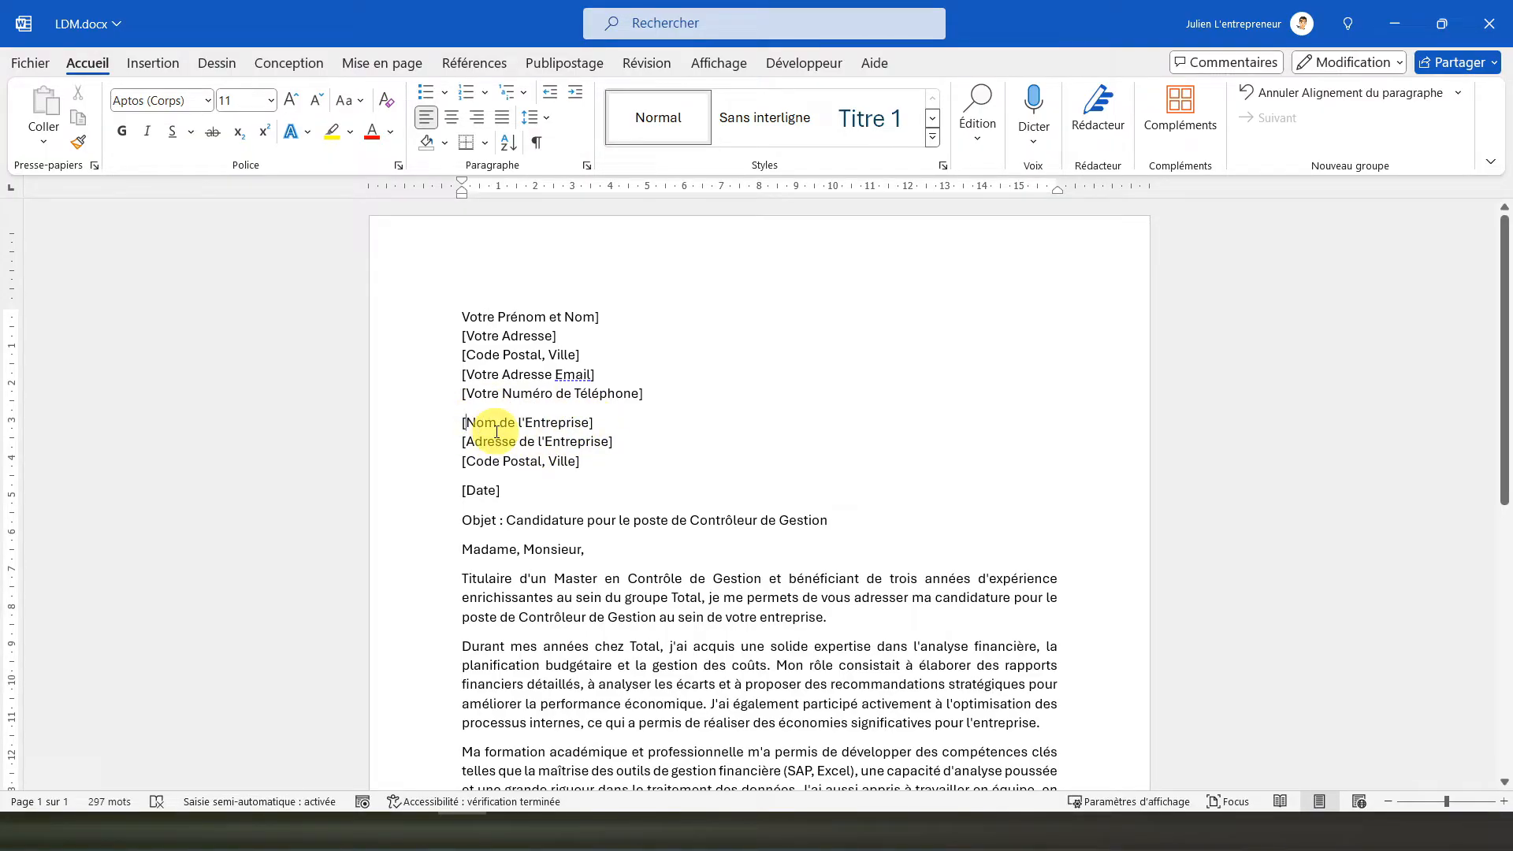
{"action": "left_click", "coordinate": [561, 828]}
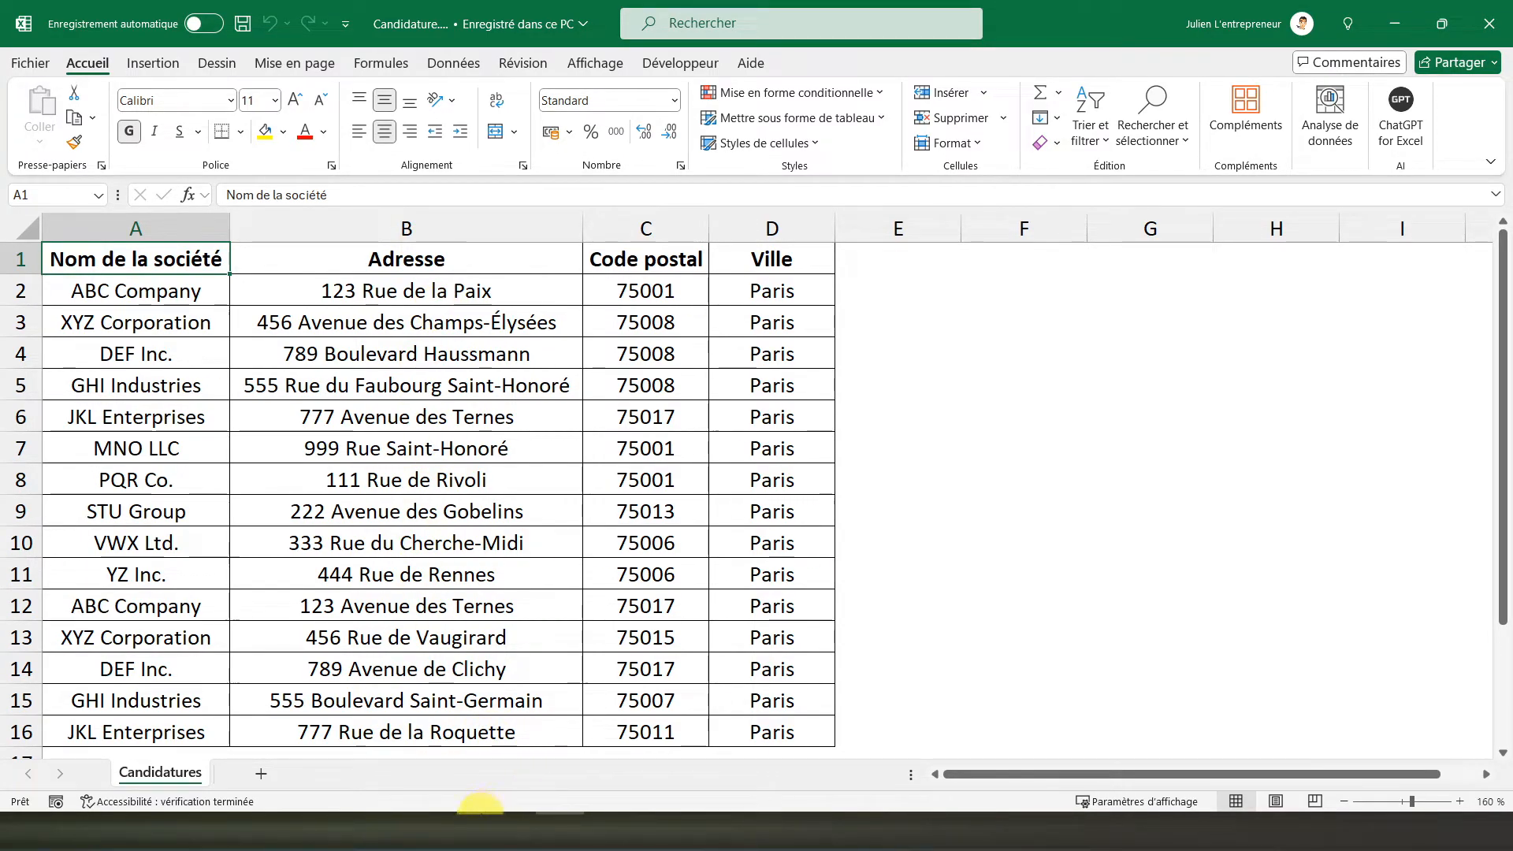
{"action": "left_click", "coordinate": [487, 821]}
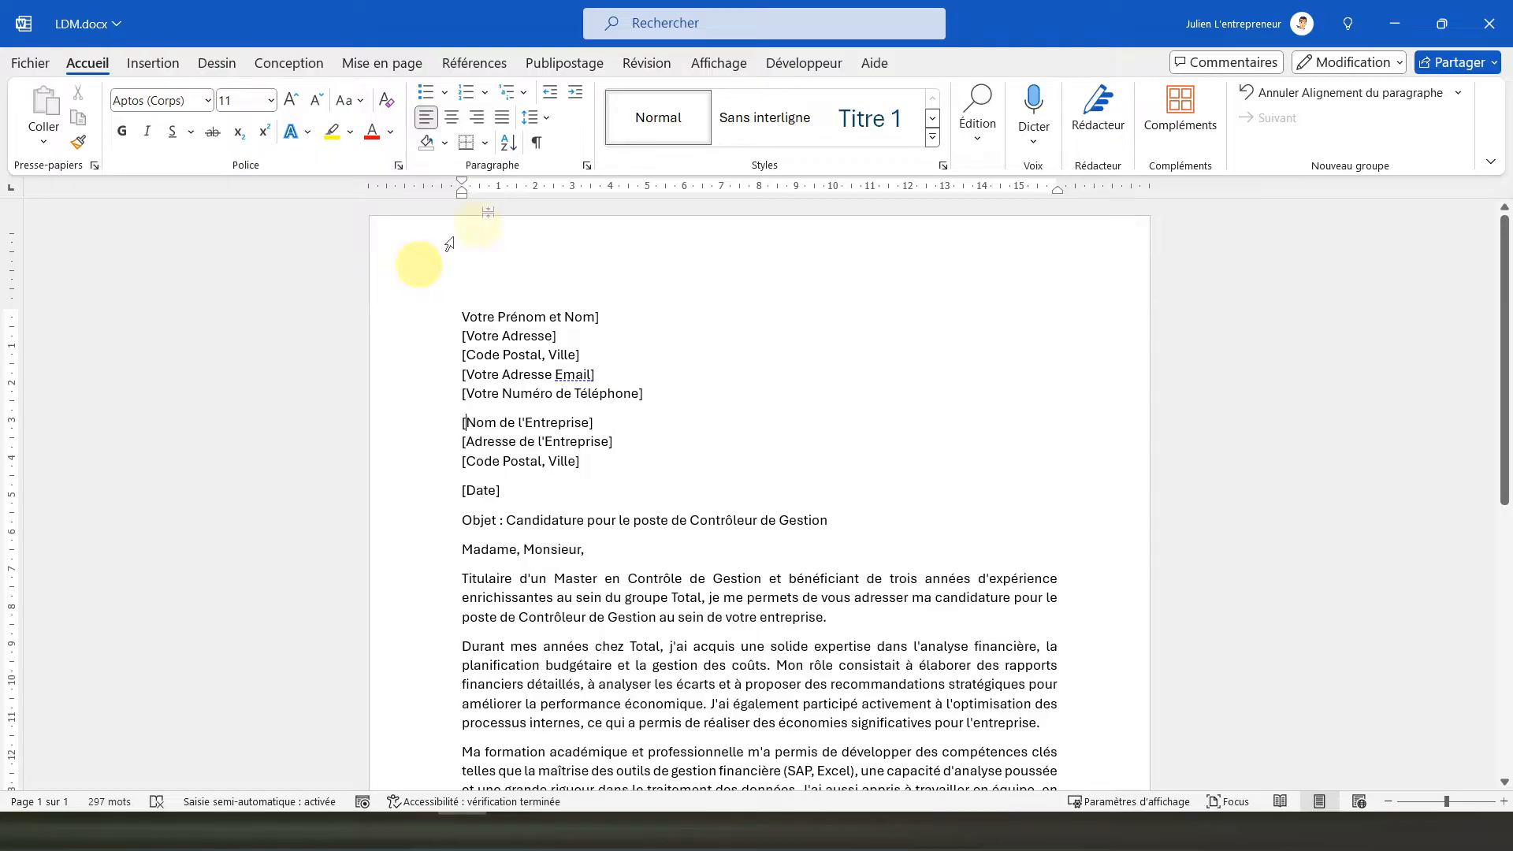
- Review the letter's mail merge options, including the document types and the recipient list sources
{"action": "left_click", "coordinate": [564, 68]}
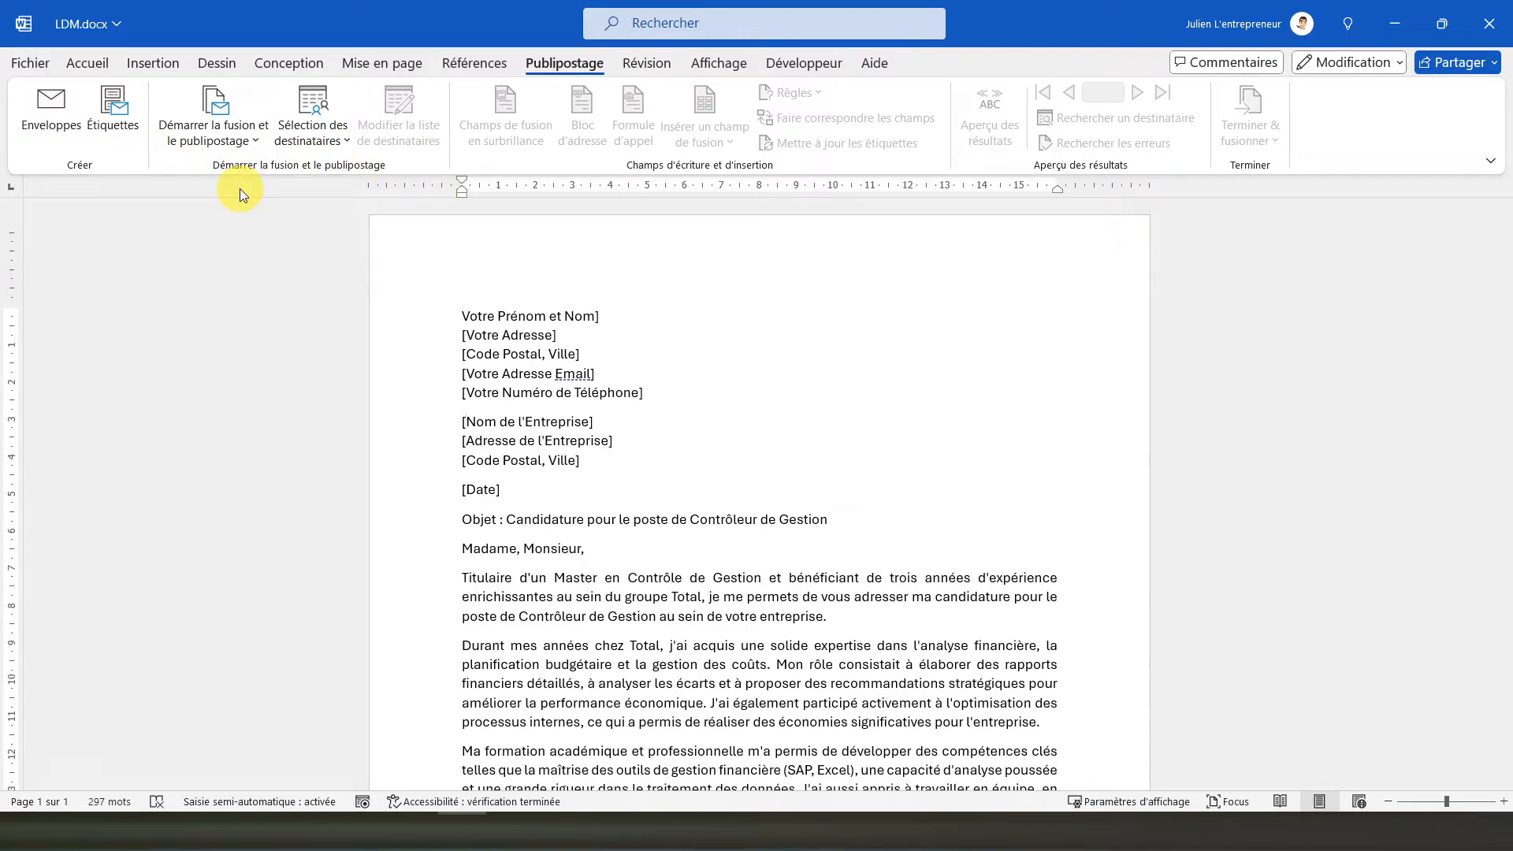
{"action": "left_click", "coordinate": [223, 143]}
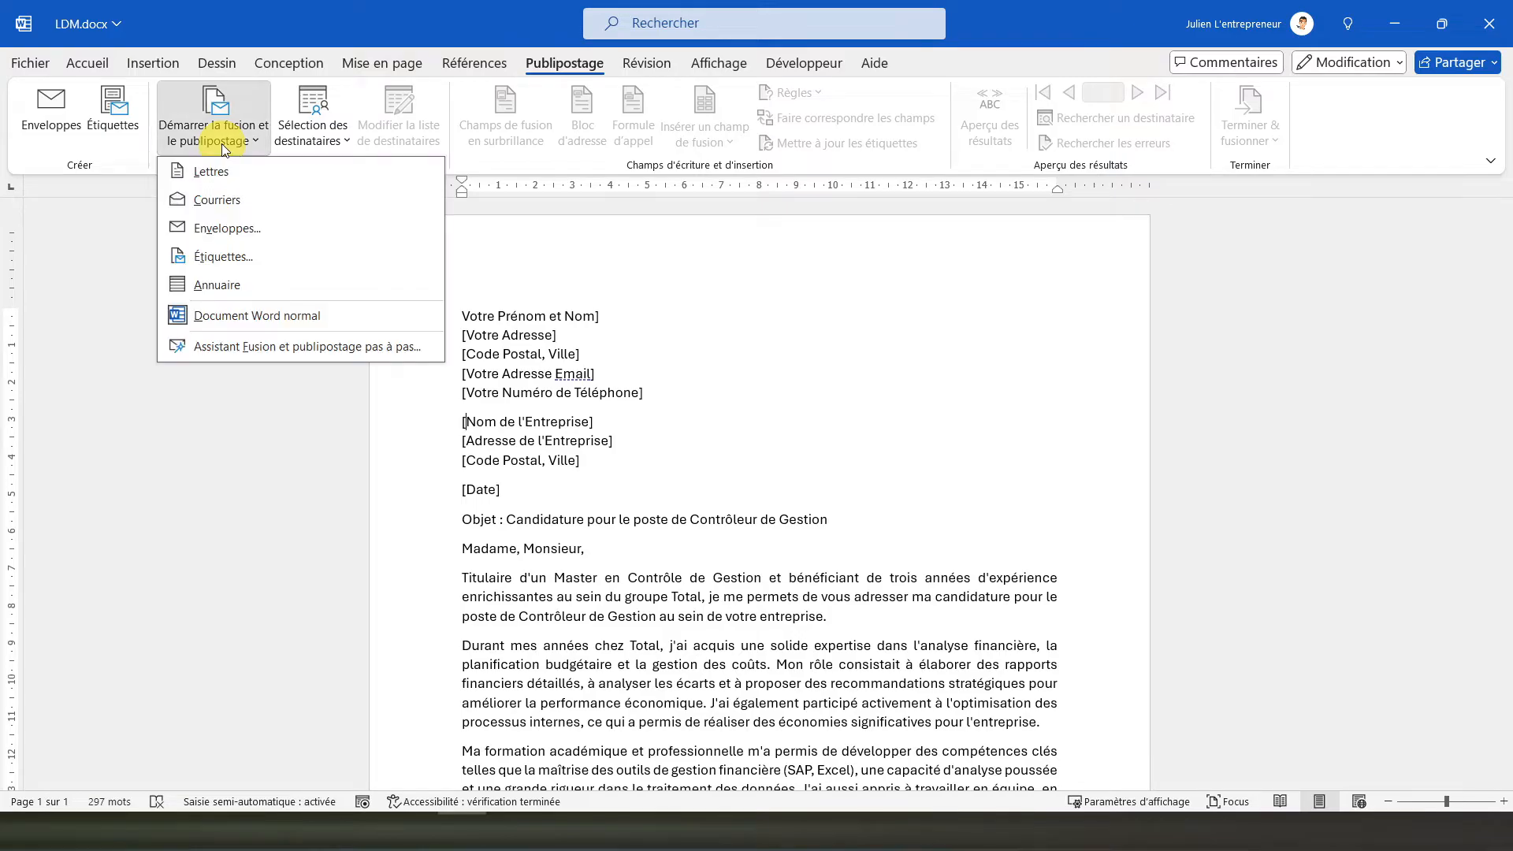
{"action": "left_click", "coordinate": [314, 139]}
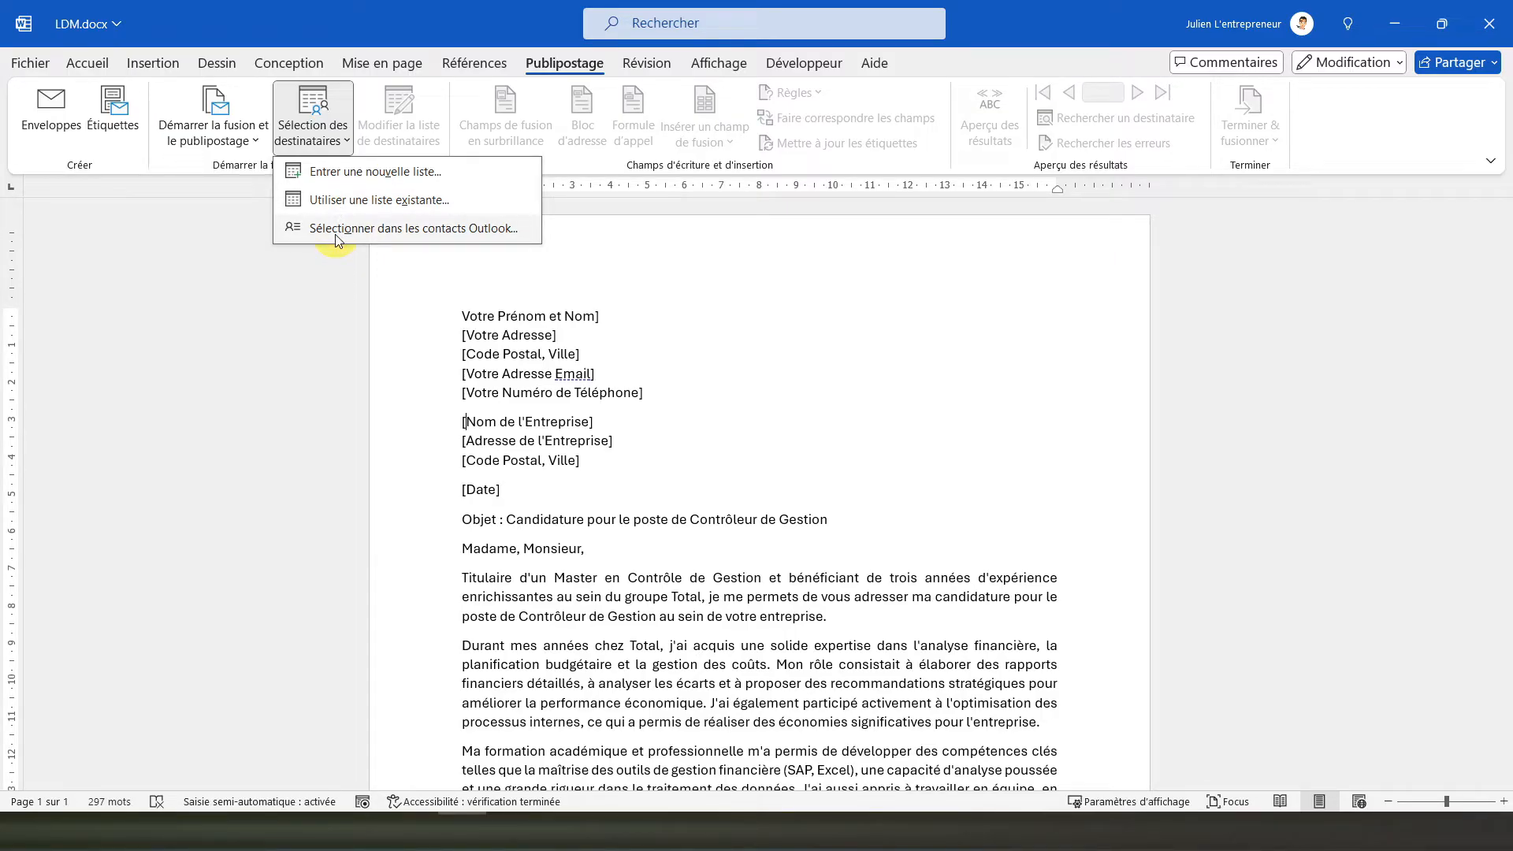
{"action": "left_click", "coordinate": [380, 132]}
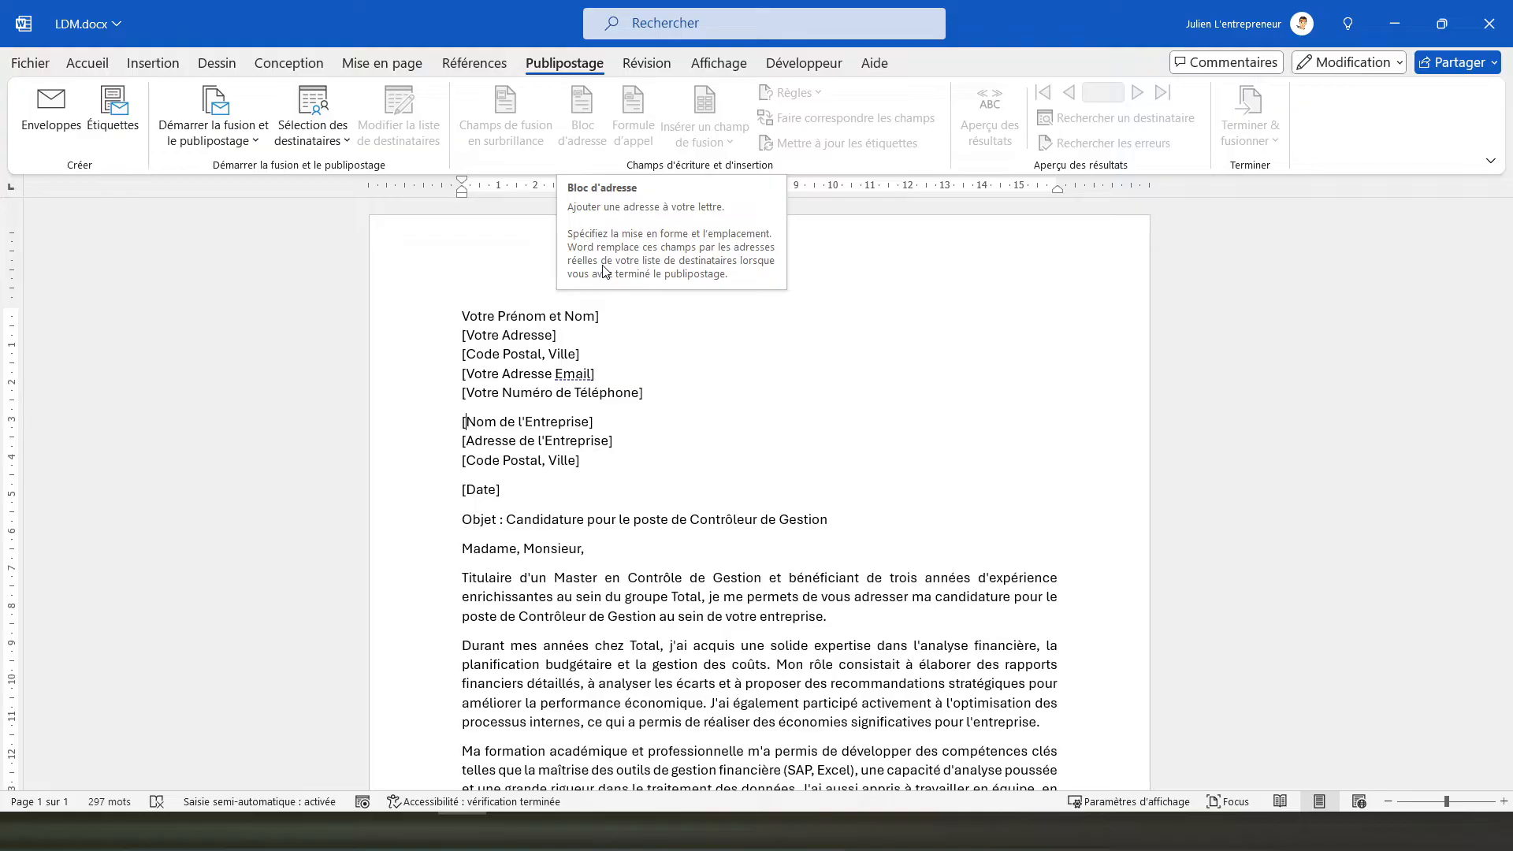
{"action": "left_click", "coordinate": [629, 152]}
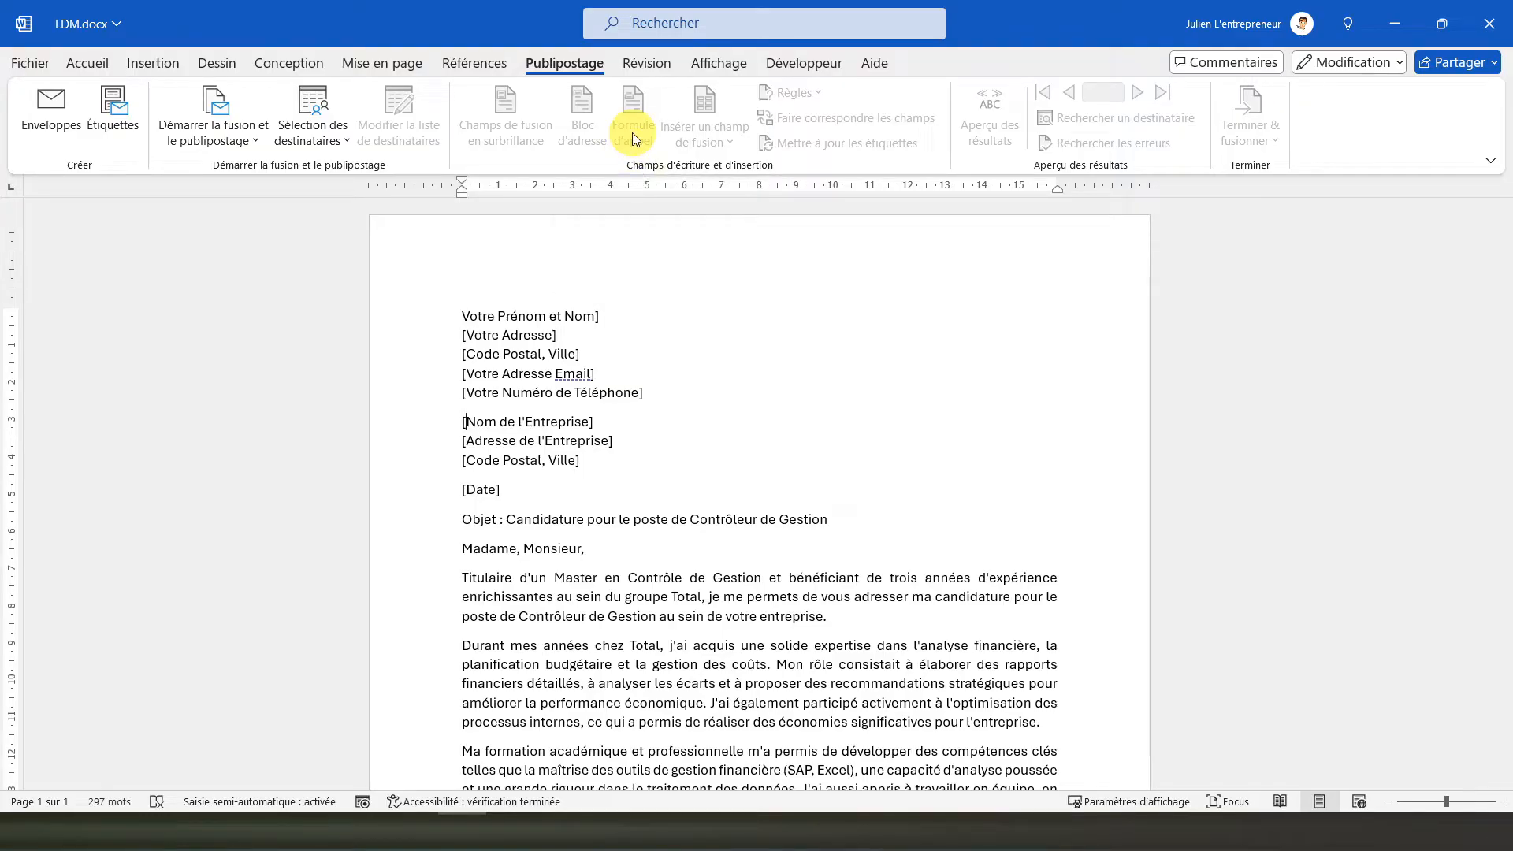
{"action": "left_click", "coordinate": [714, 139]}
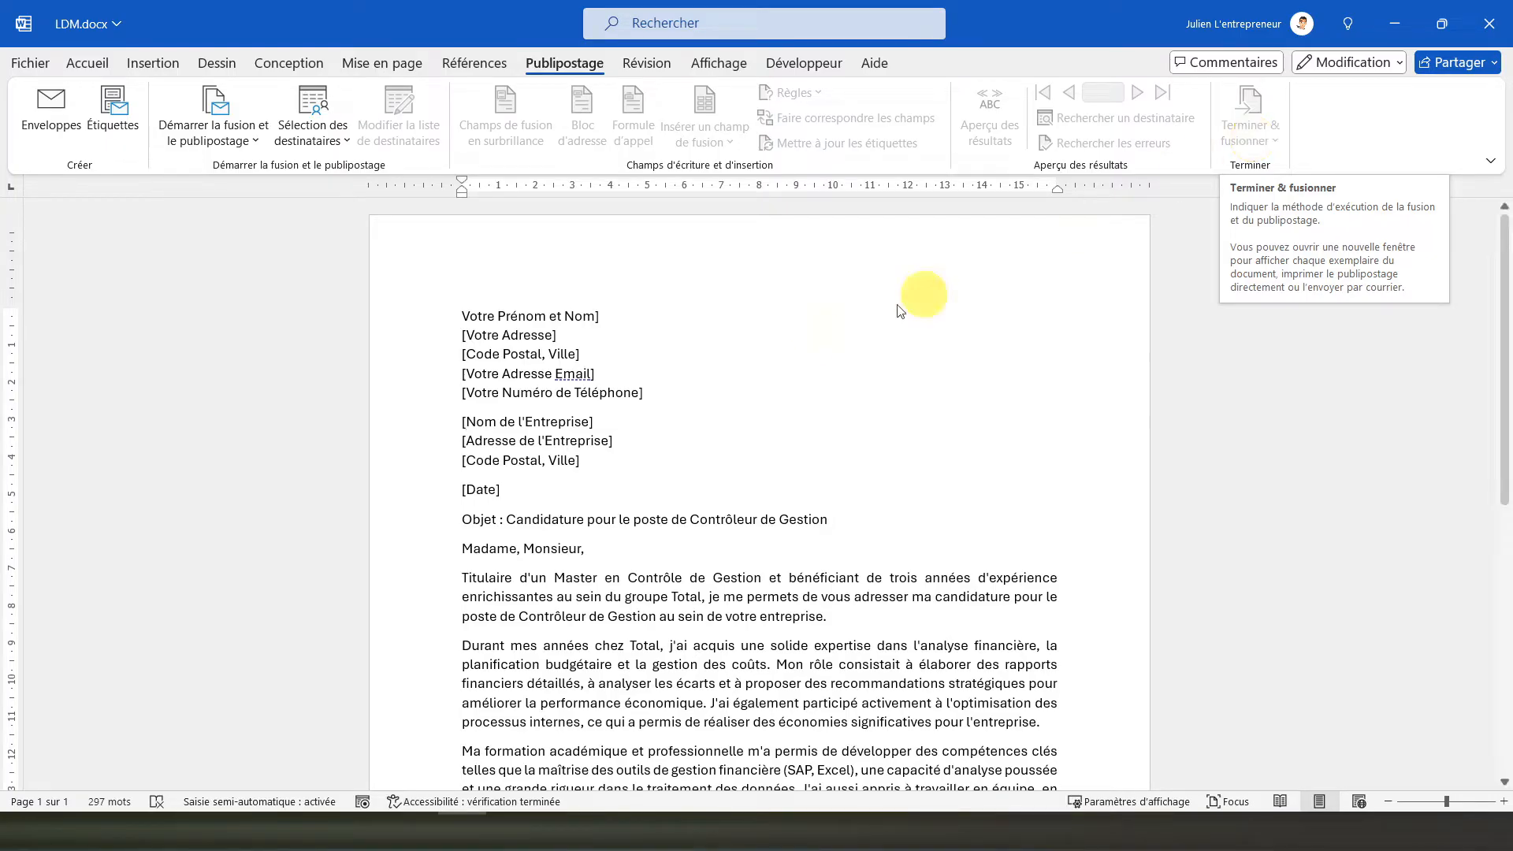
- Choose the existing list Candidature.xlsx from the Documents folder as the mail merge recipient source
{"action": "left_click", "coordinate": [310, 140]}
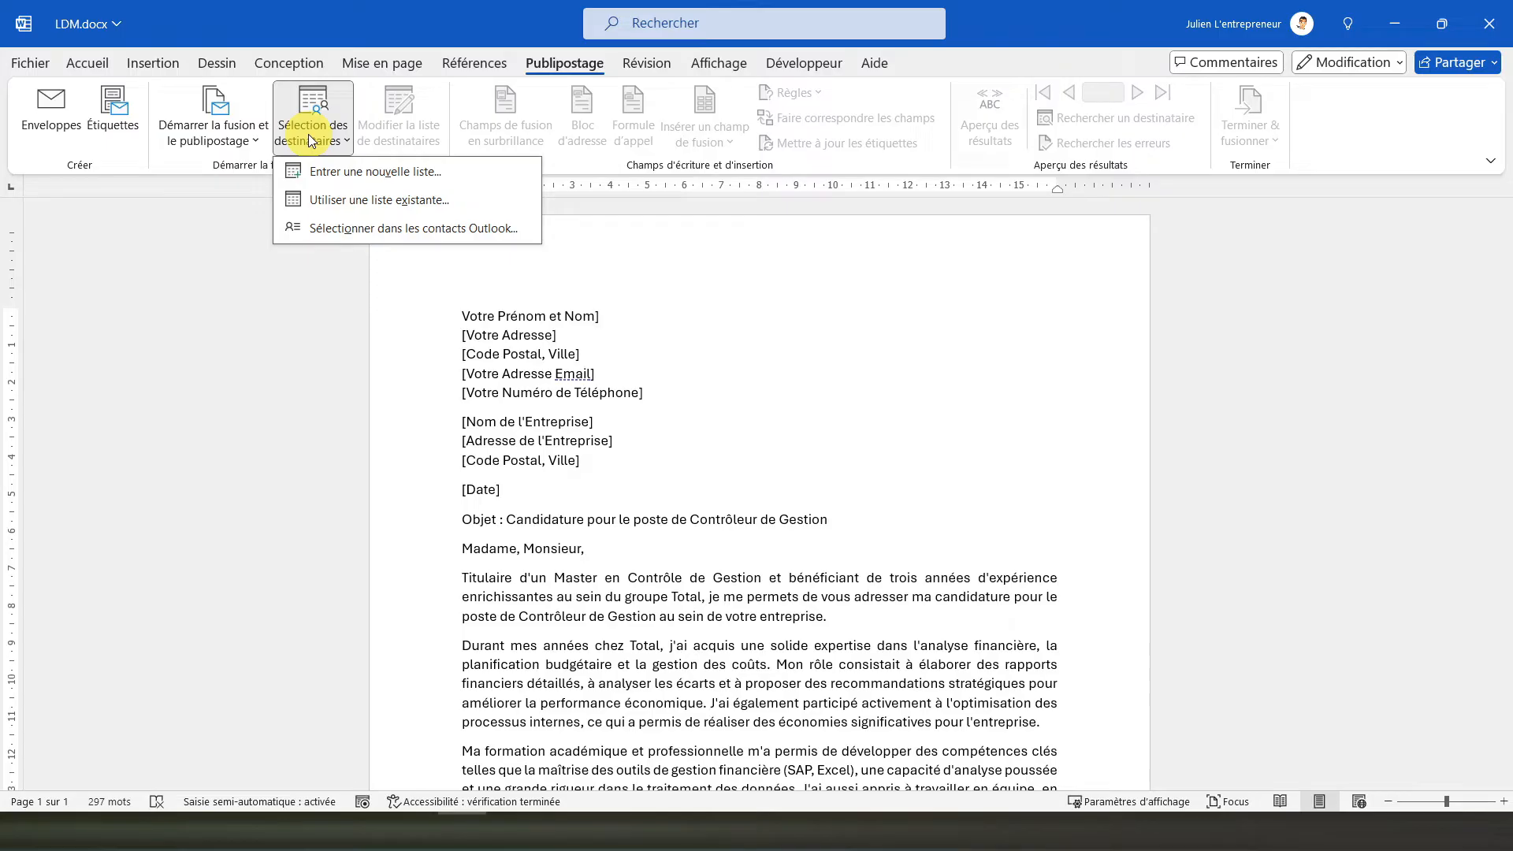
{"action": "left_click", "coordinate": [359, 202]}
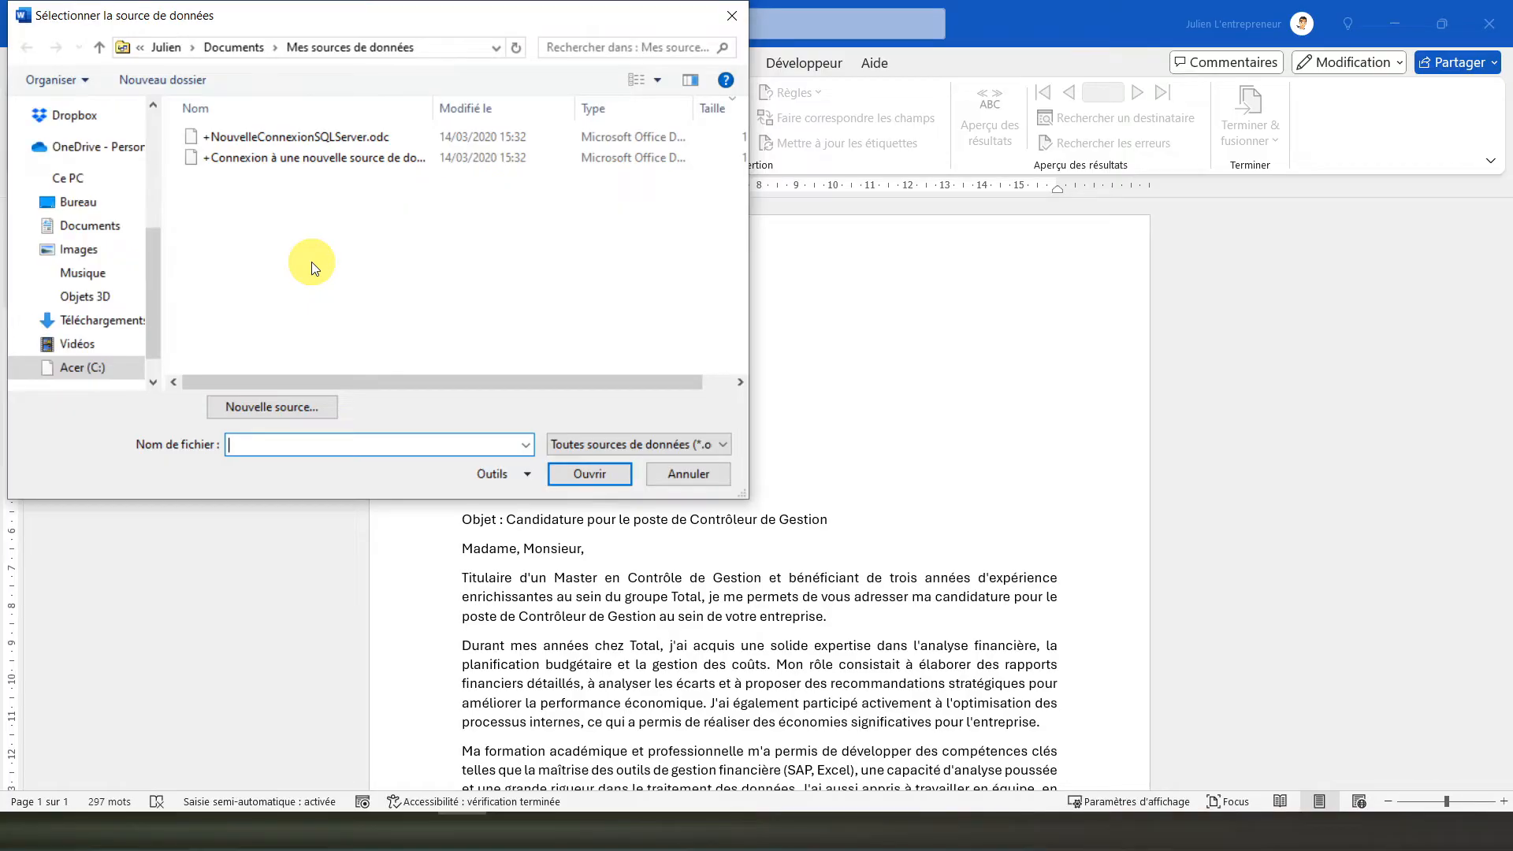
{"action": "left_click", "coordinate": [92, 236]}
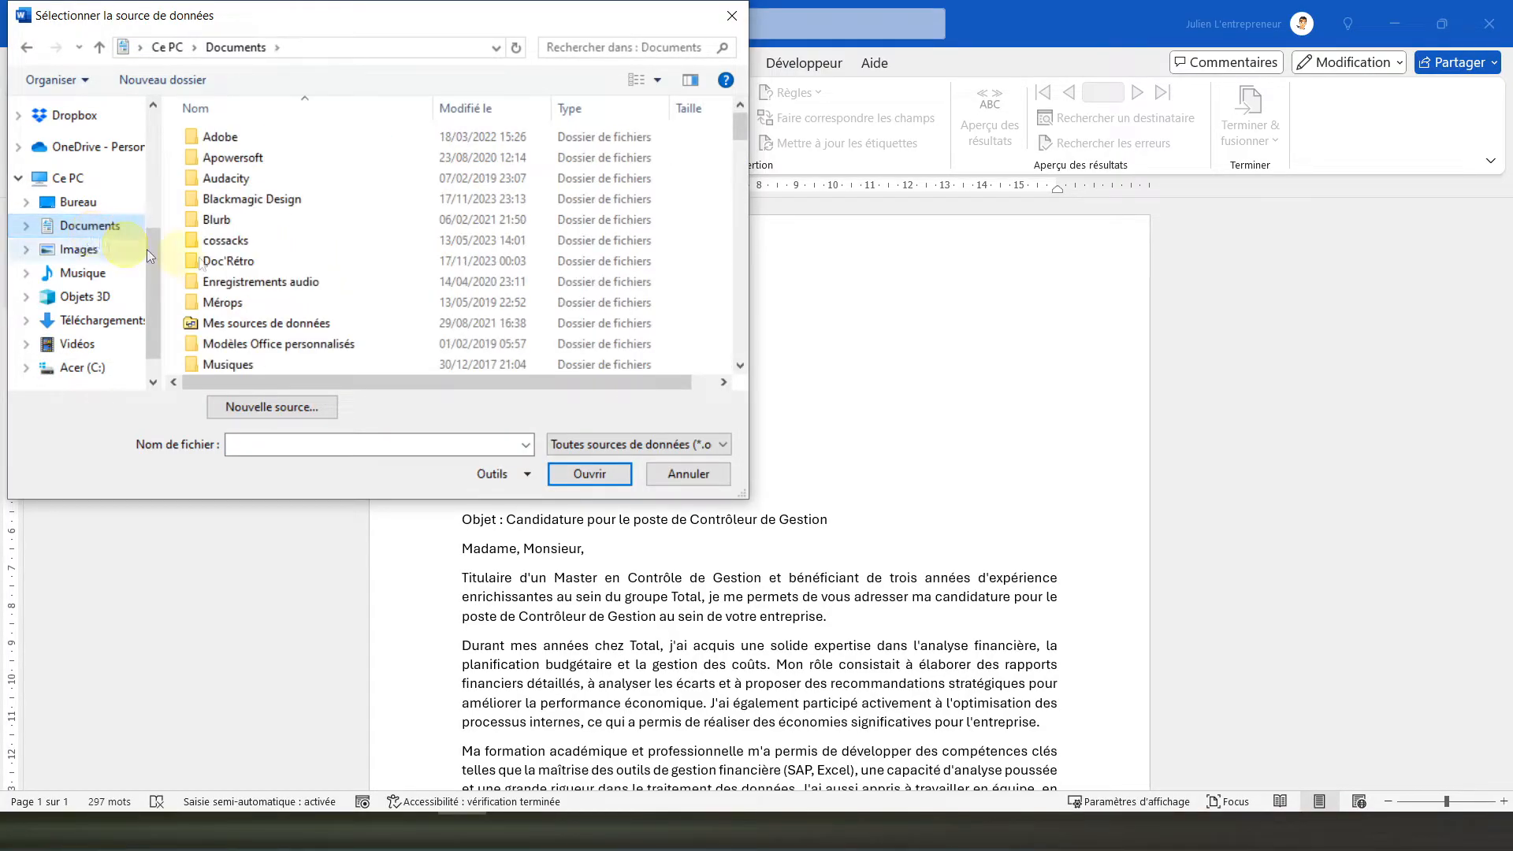
{"action": "scroll", "coordinate": [254, 254], "scroll_direction": "down", "scroll_amount": 4}
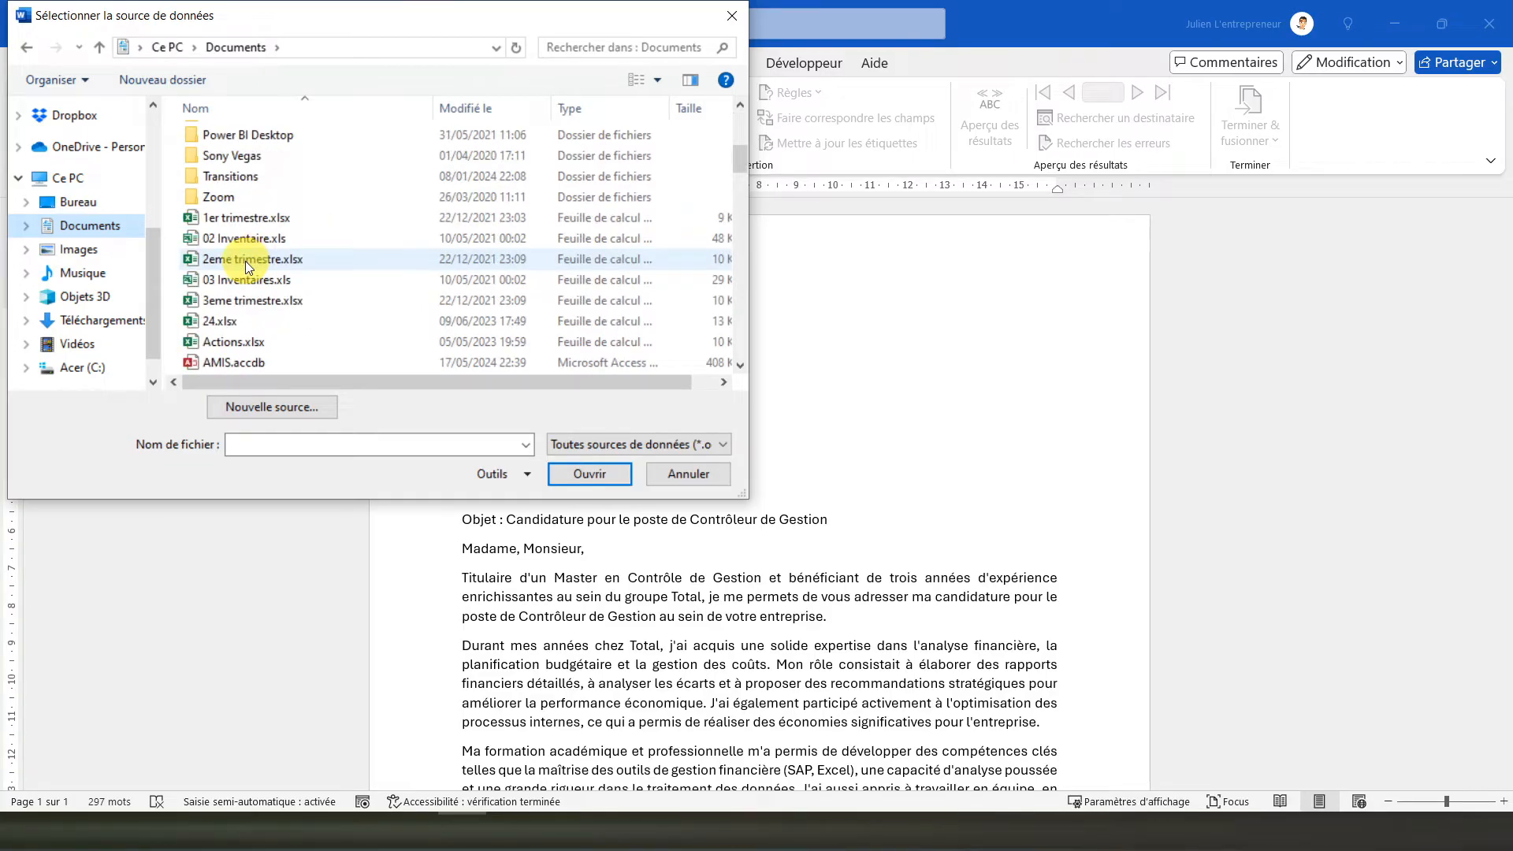
{"action": "scroll", "coordinate": [244, 262], "scroll_direction": "down", "scroll_amount": 4}
{"action": "scroll", "coordinate": [245, 261], "scroll_direction": "down", "scroll_amount": 1}
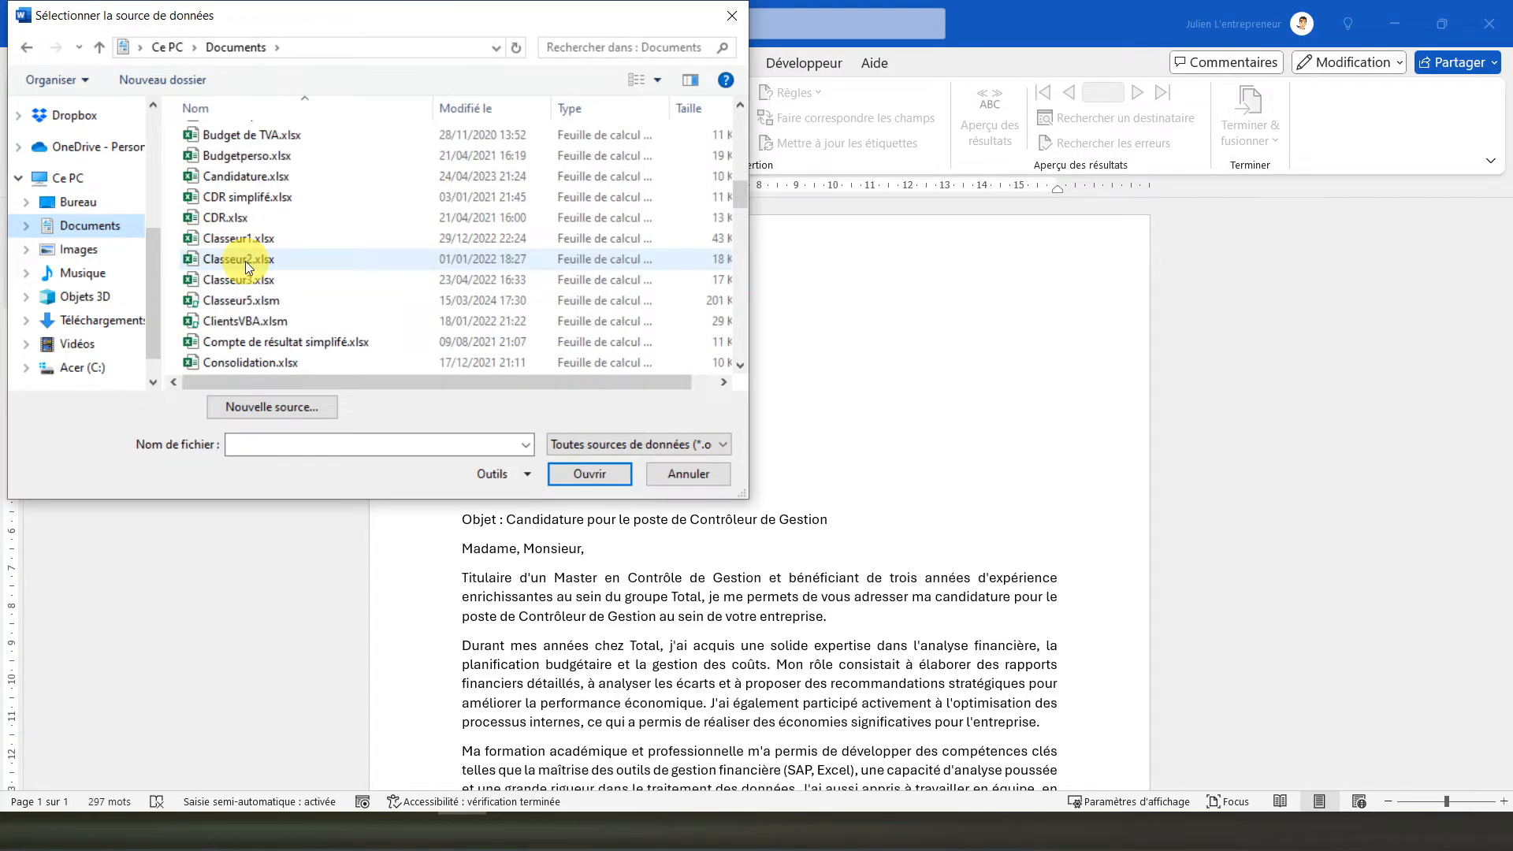
{"action": "left_click", "coordinate": [254, 177]}
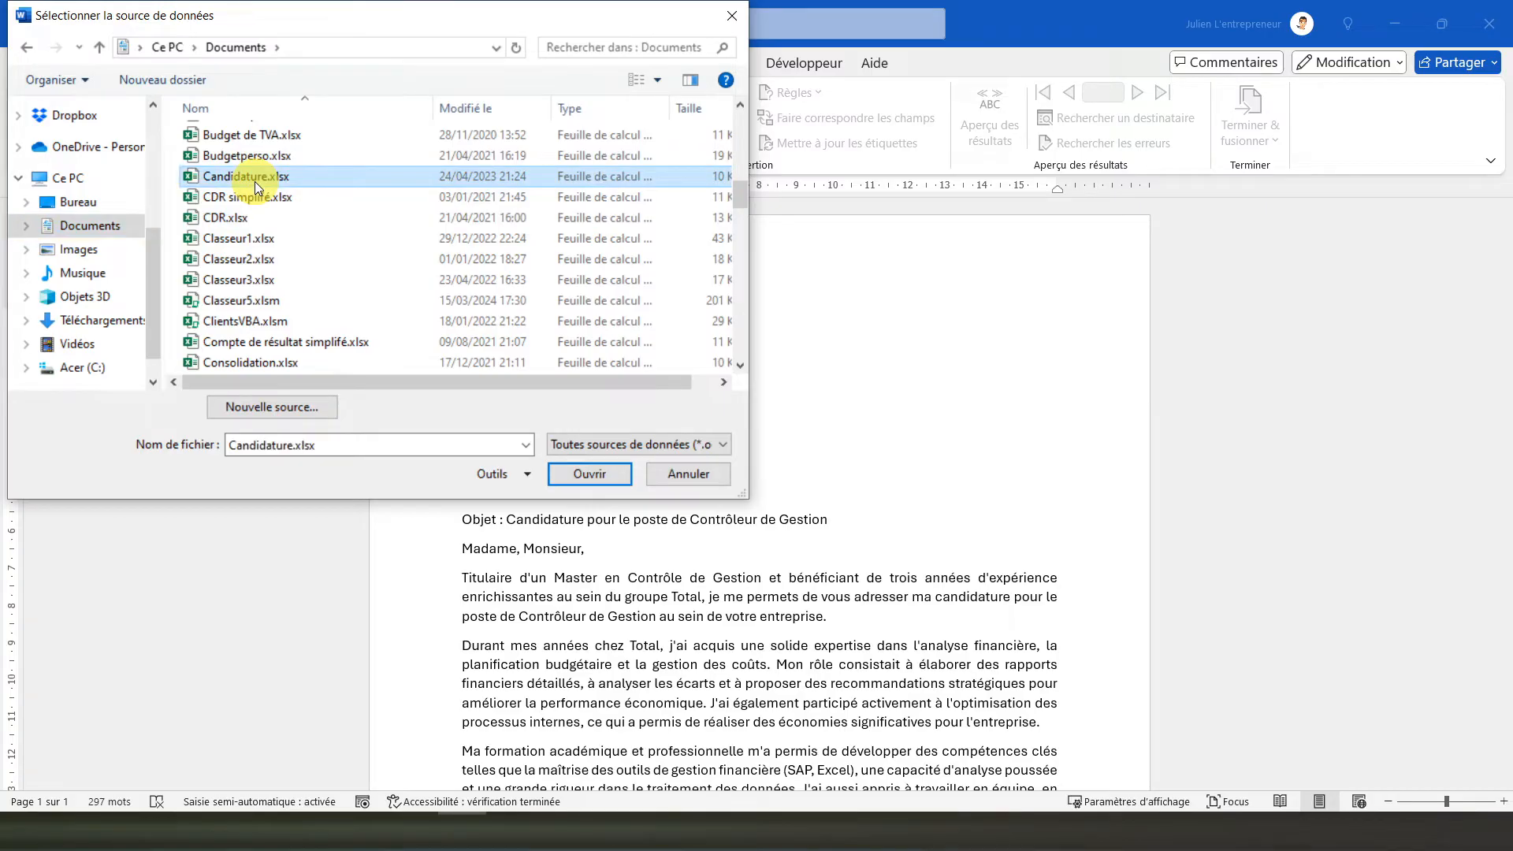
{"action": "left_click", "coordinate": [599, 476]}
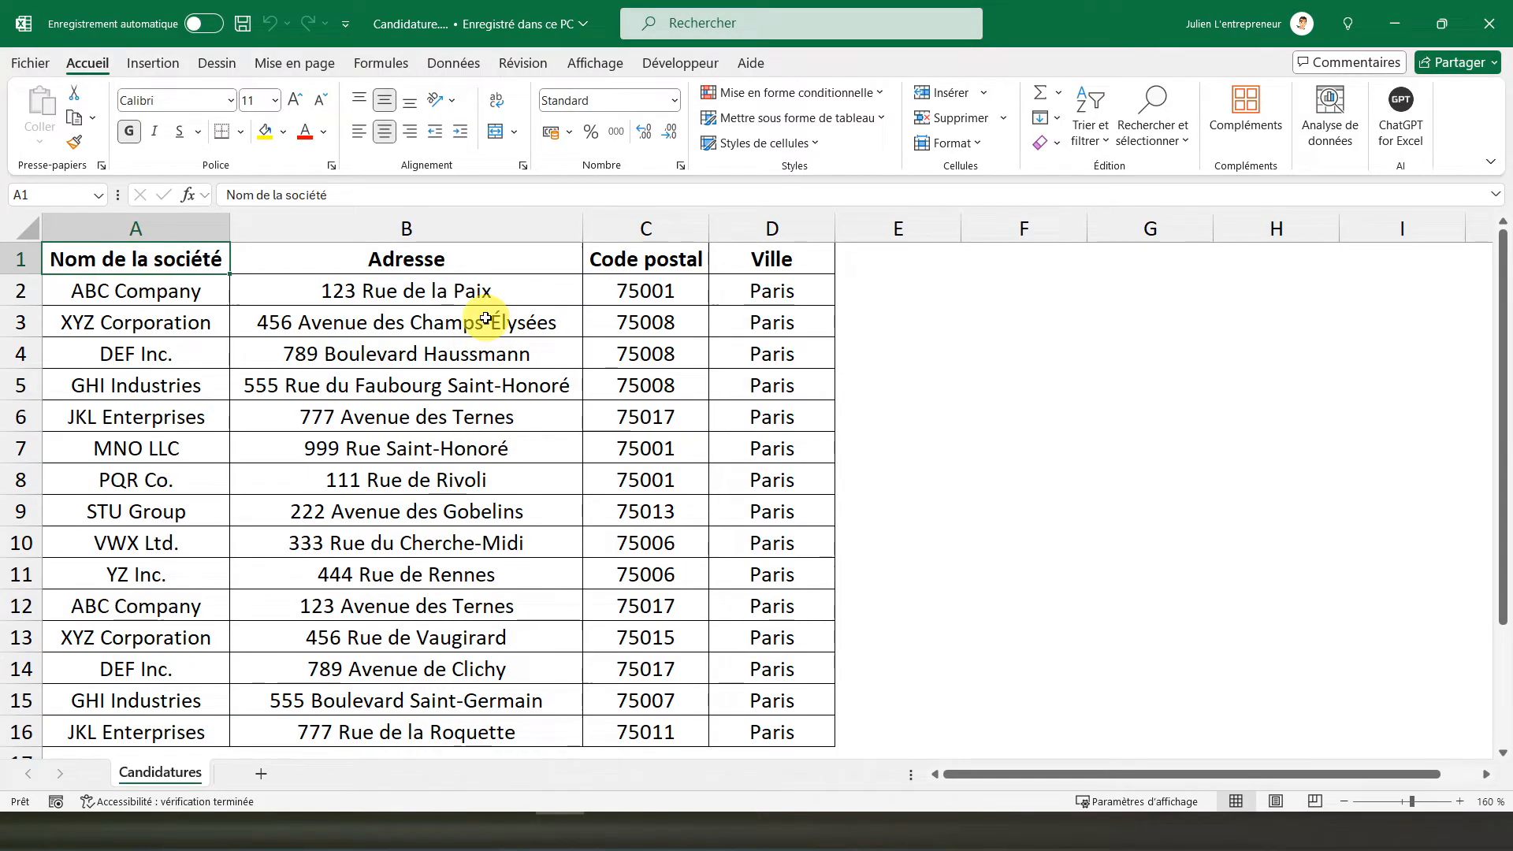
- Return to the Word letter and use the Candidatures$ table as recipients, with its first row as column headers
{"action": "left_click", "coordinate": [464, 829]}
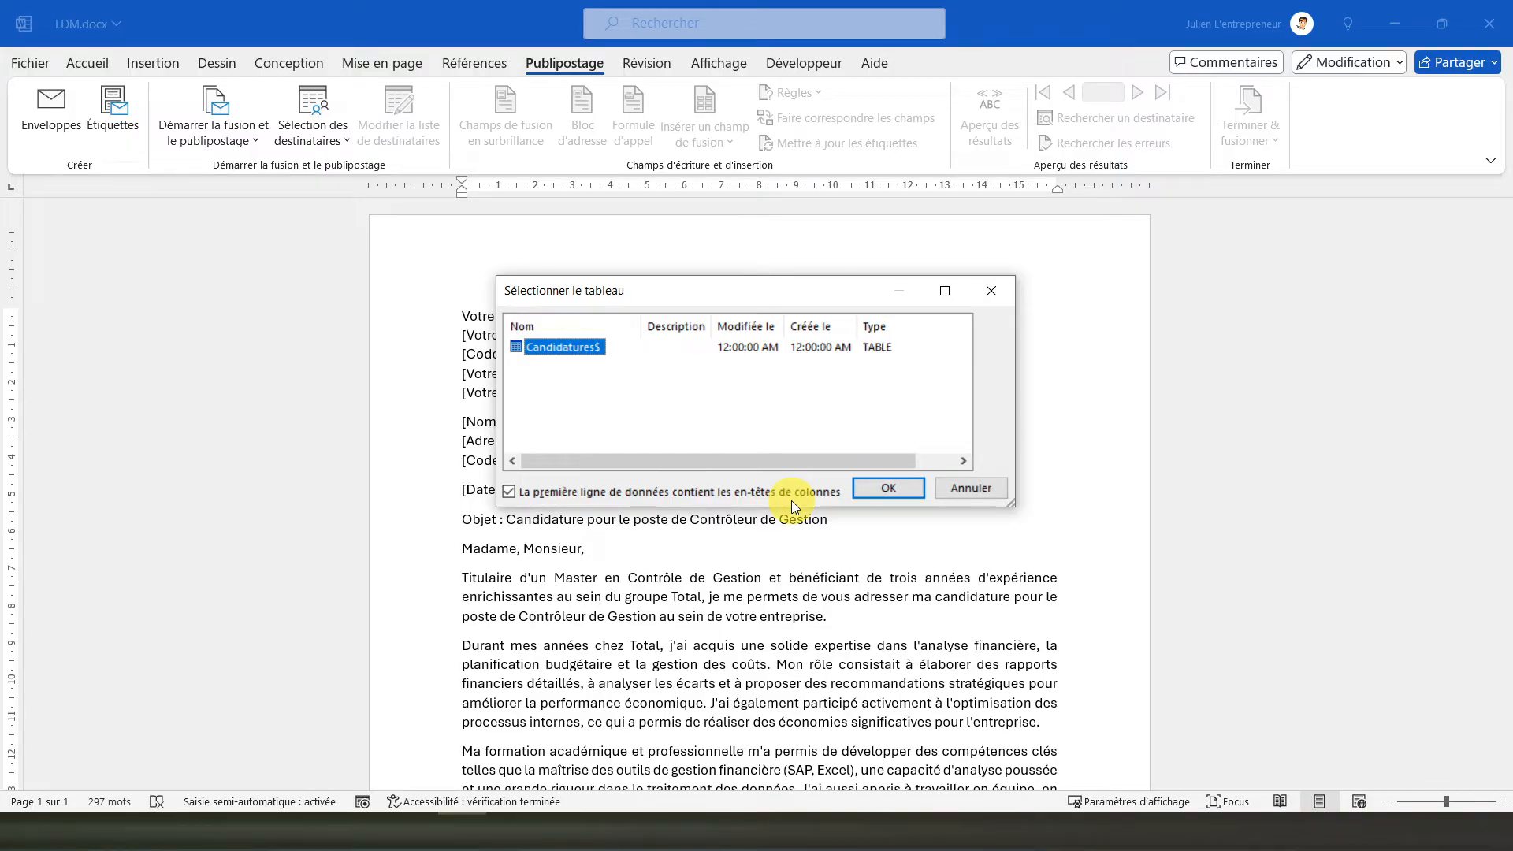
{"action": "left_click", "coordinate": [561, 823]}
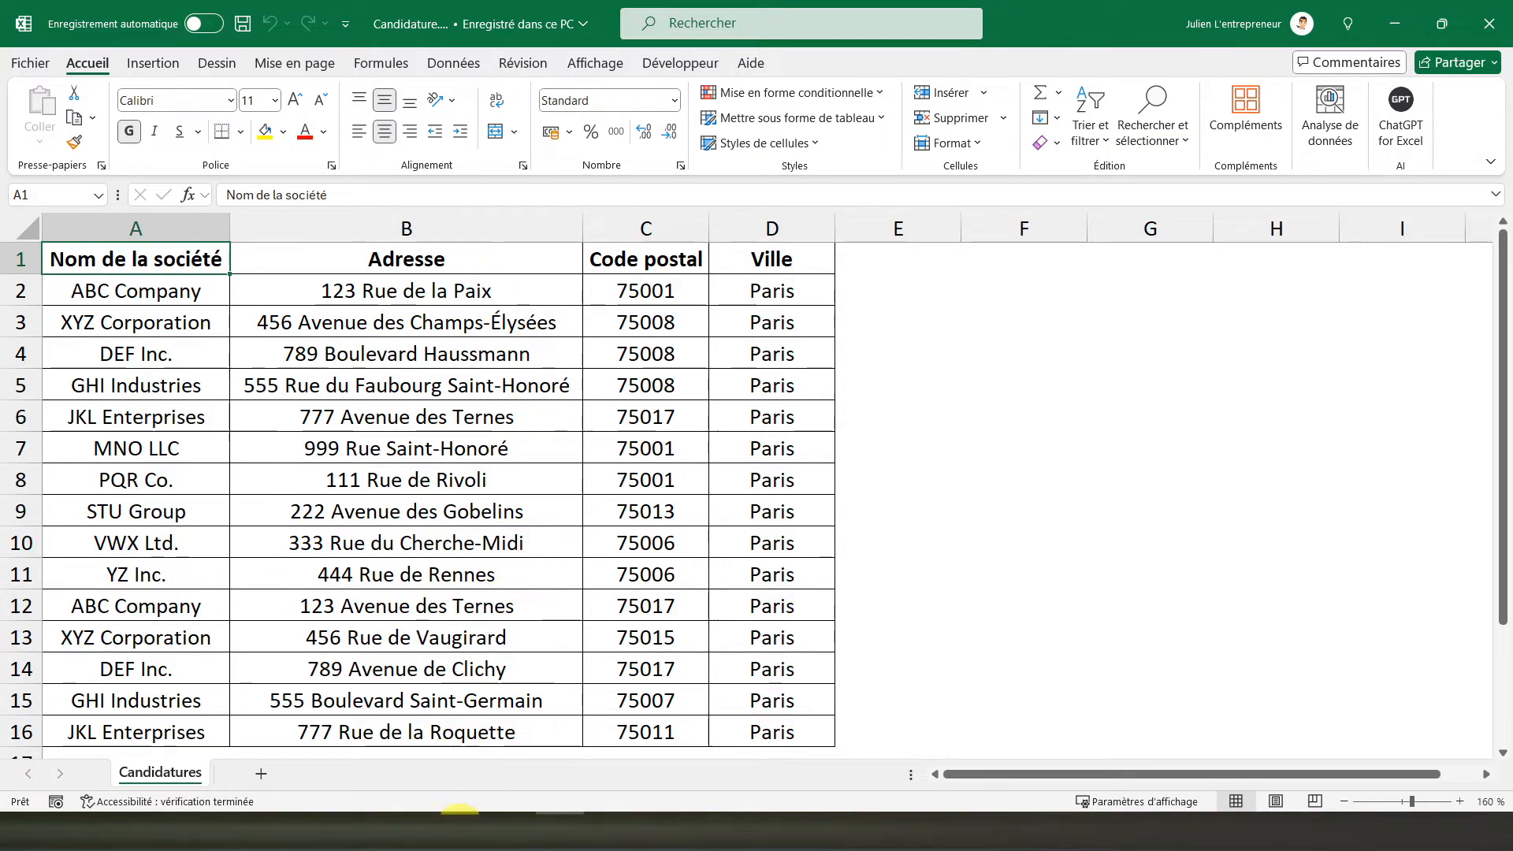
{"action": "left_click", "coordinate": [469, 810]}
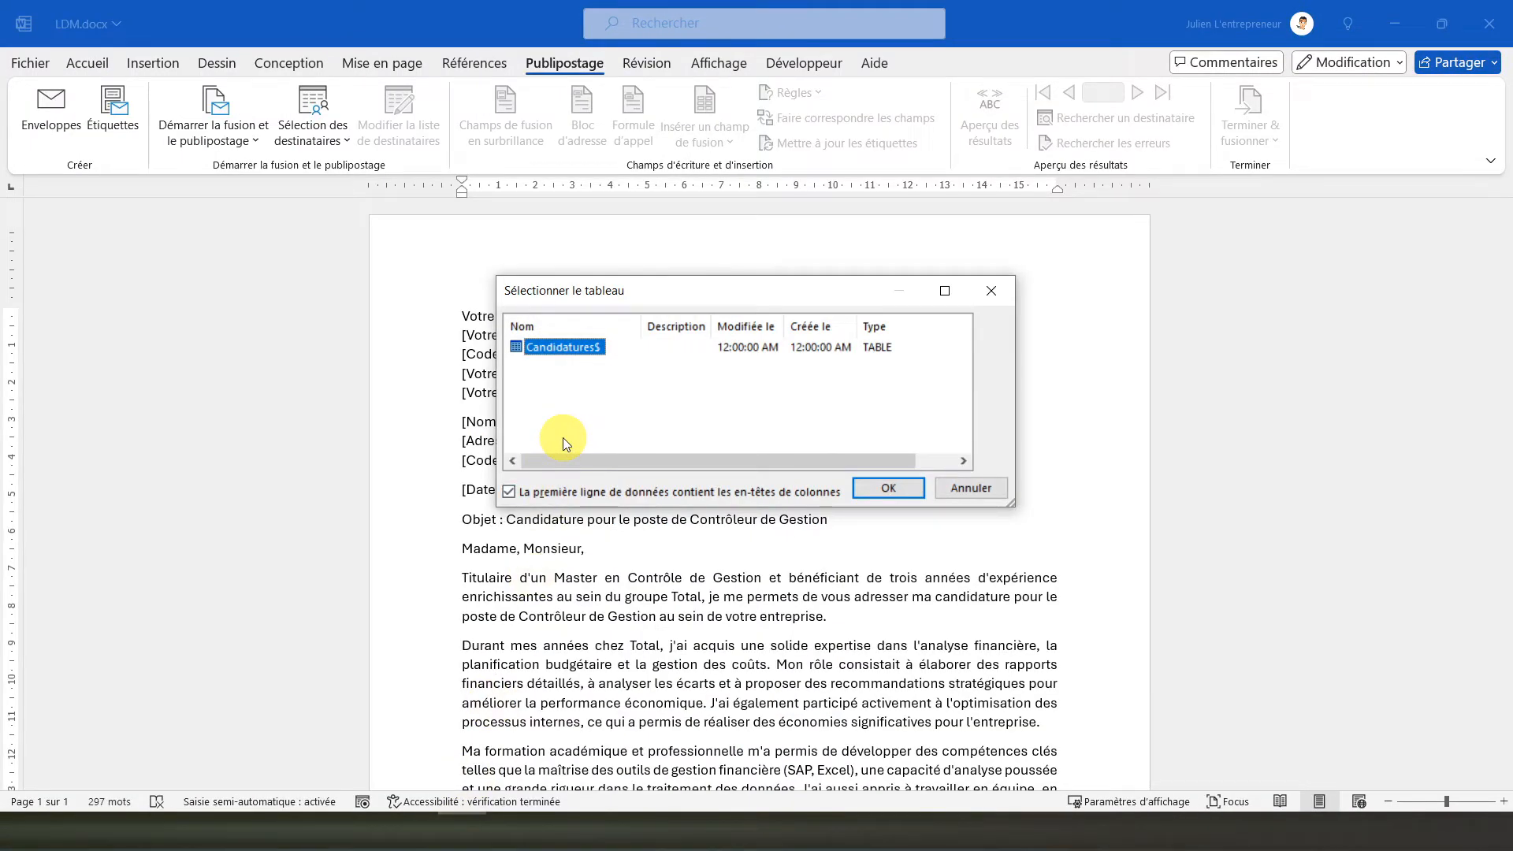
{"action": "left_click", "coordinate": [888, 490]}
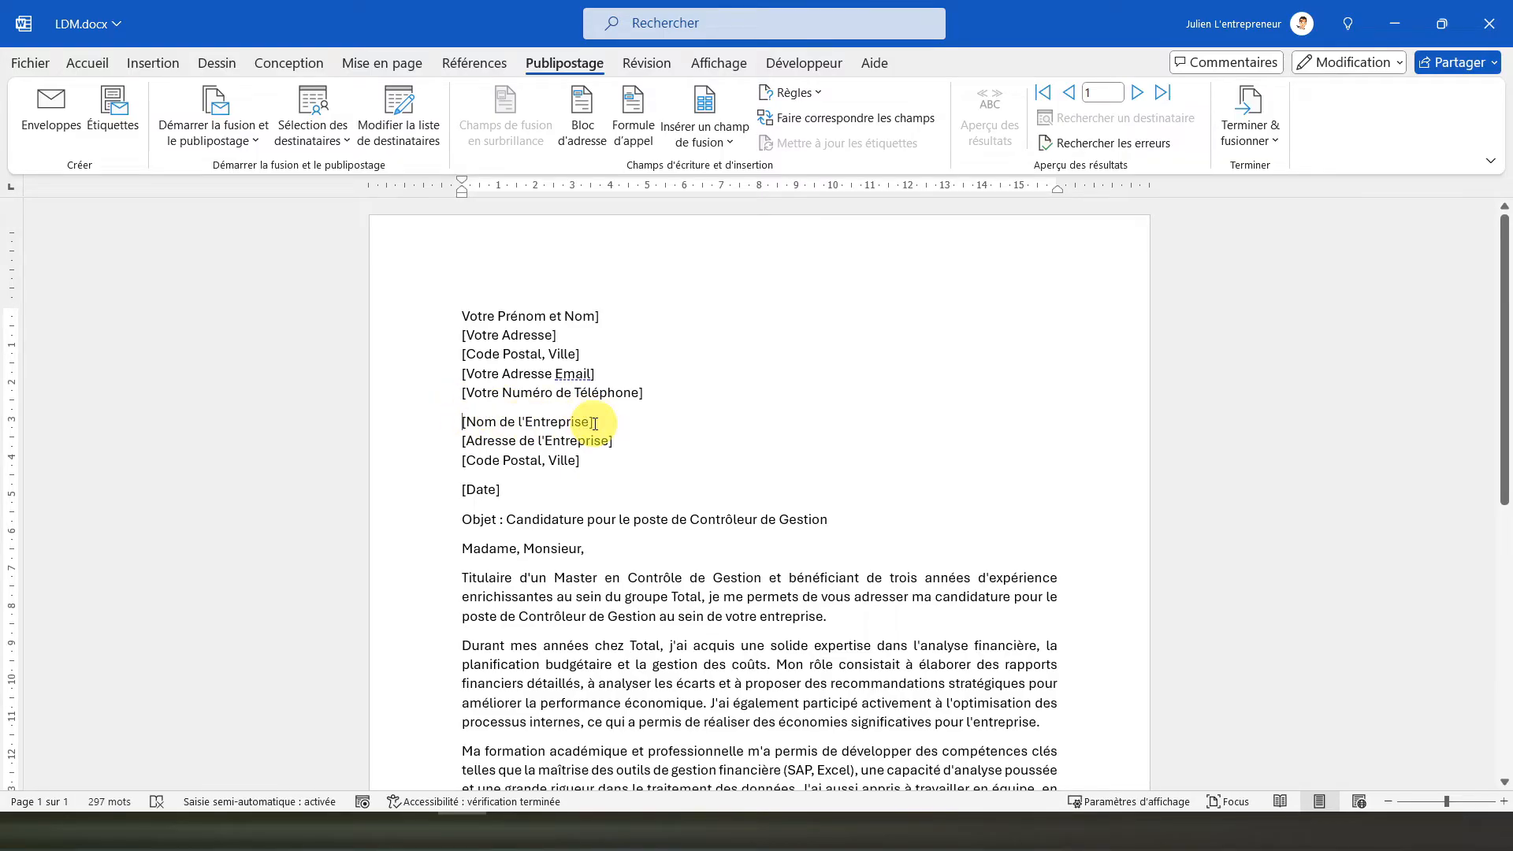
- Replace the [Nom de l'Entreprise] placeholder in the recipient block with the Nom_de_la_société merge field
{"action": "left_click_drag", "start_coordinate": [599, 423], "coordinate": [465, 432]}
{"action": "key", "text": "BackSpace"}
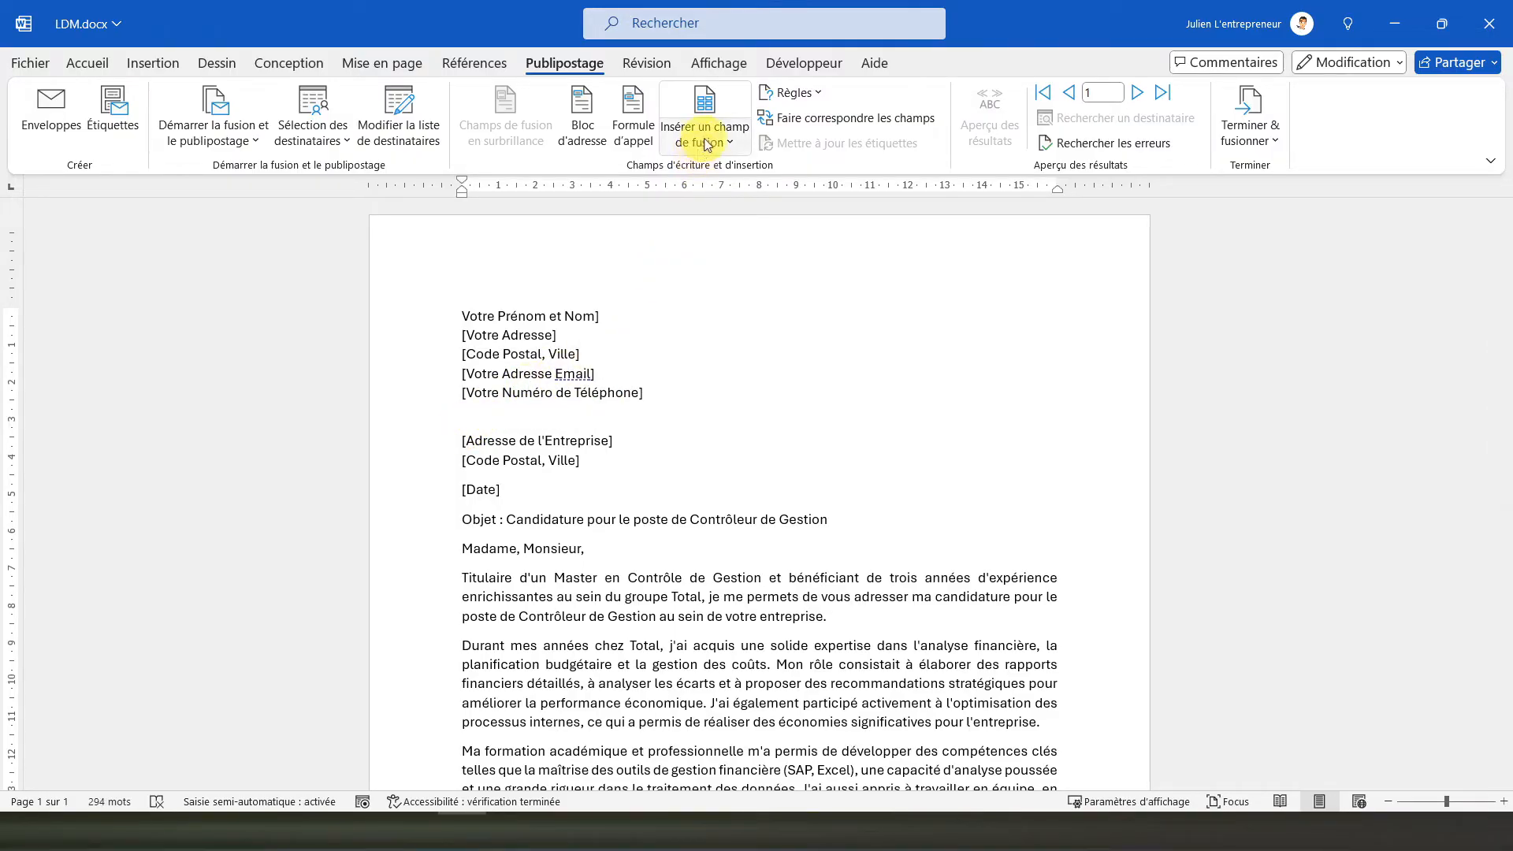
{"action": "left_click", "coordinate": [707, 144]}
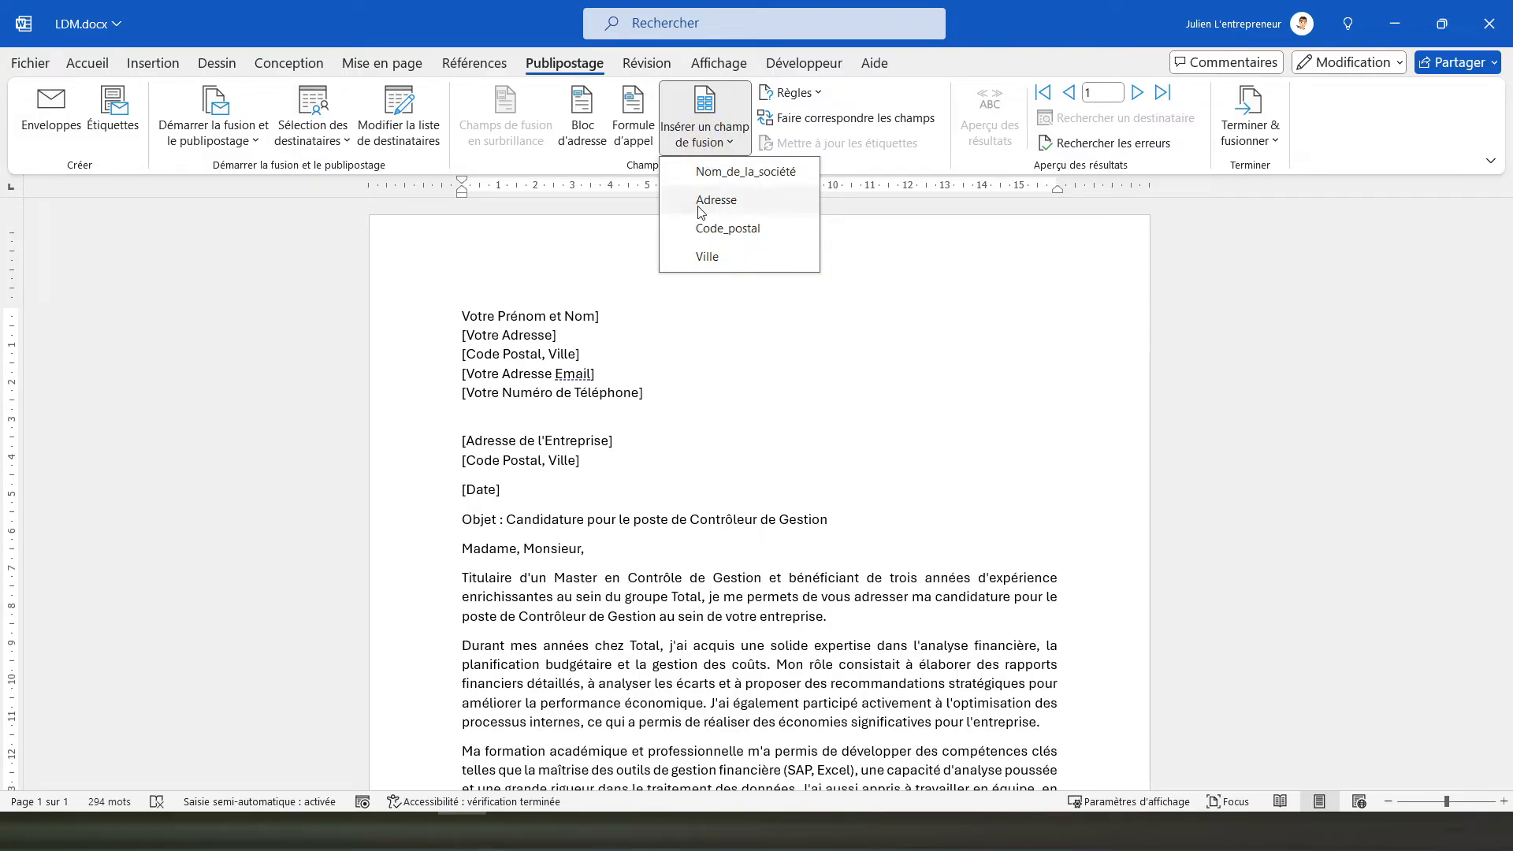
{"action": "left_click", "coordinate": [509, 426]}
{"action": "left_click", "coordinate": [559, 829]}
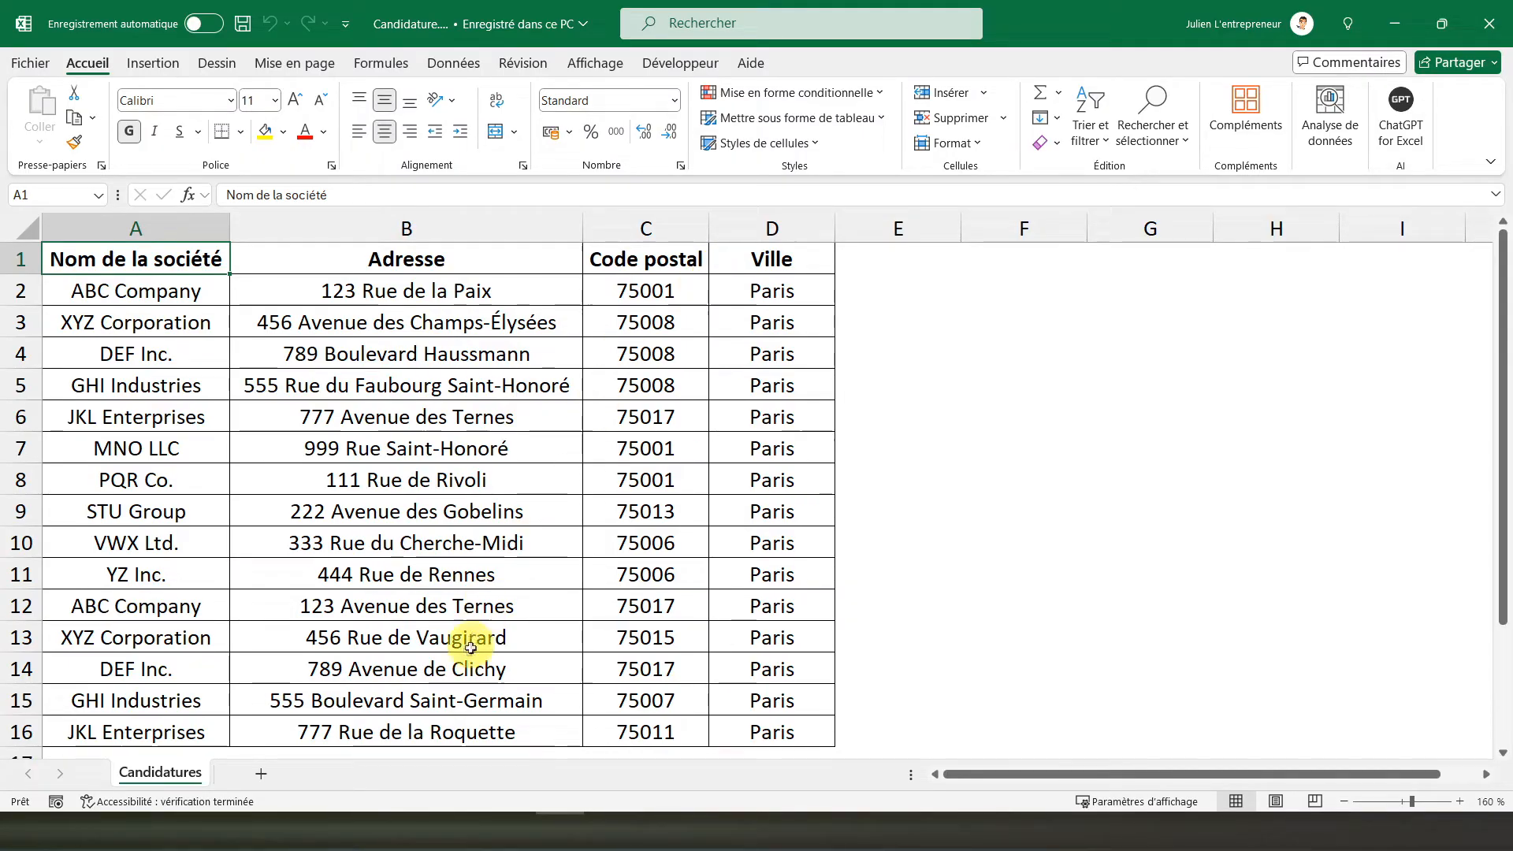
{"action": "left_click", "coordinate": [459, 830]}
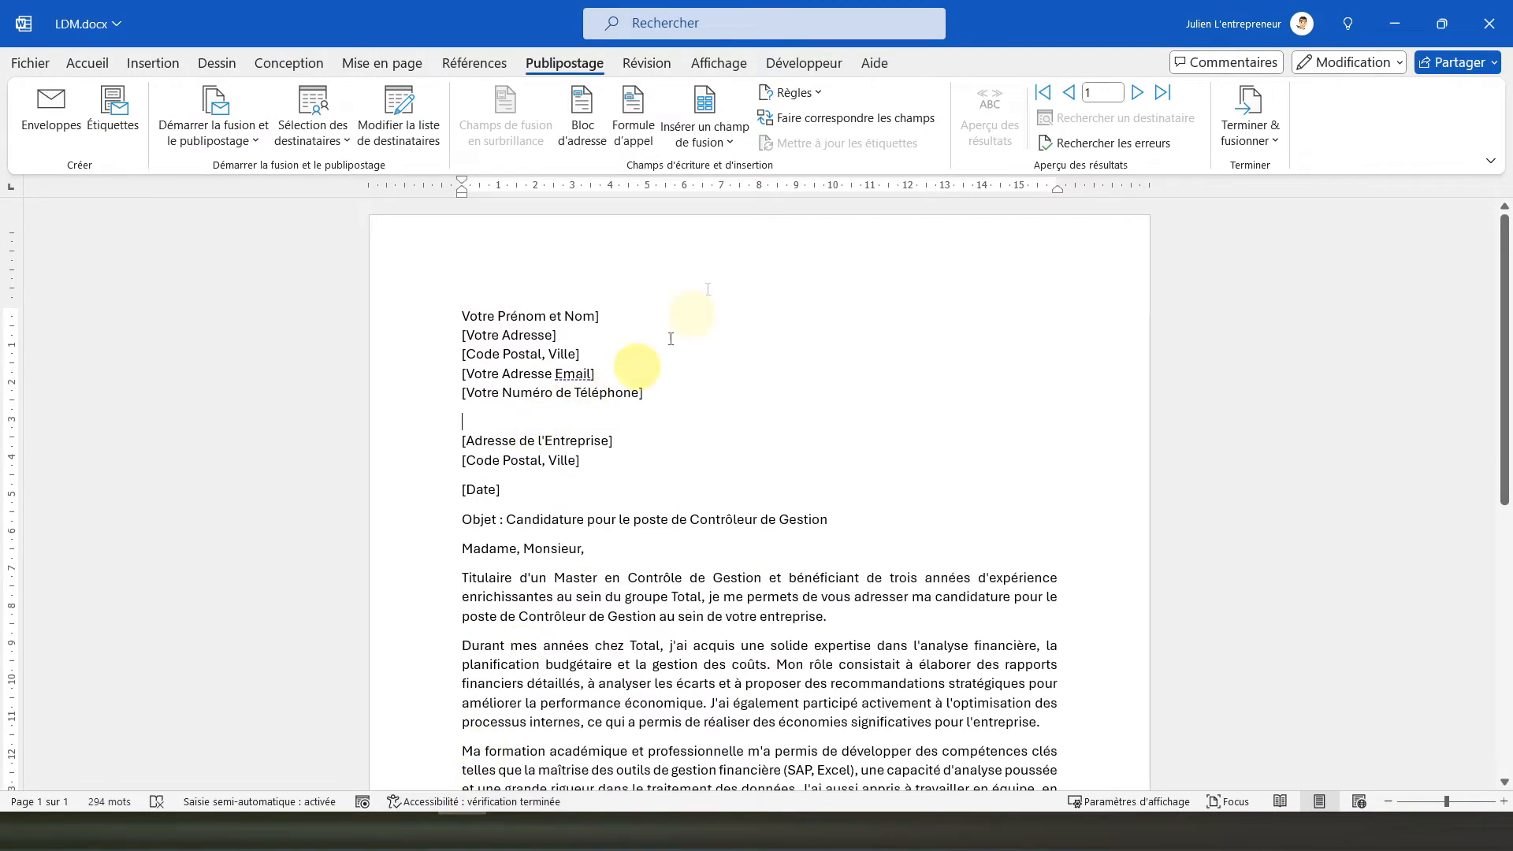
{"action": "left_click", "coordinate": [697, 141]}
{"action": "left_click", "coordinate": [713, 171]}
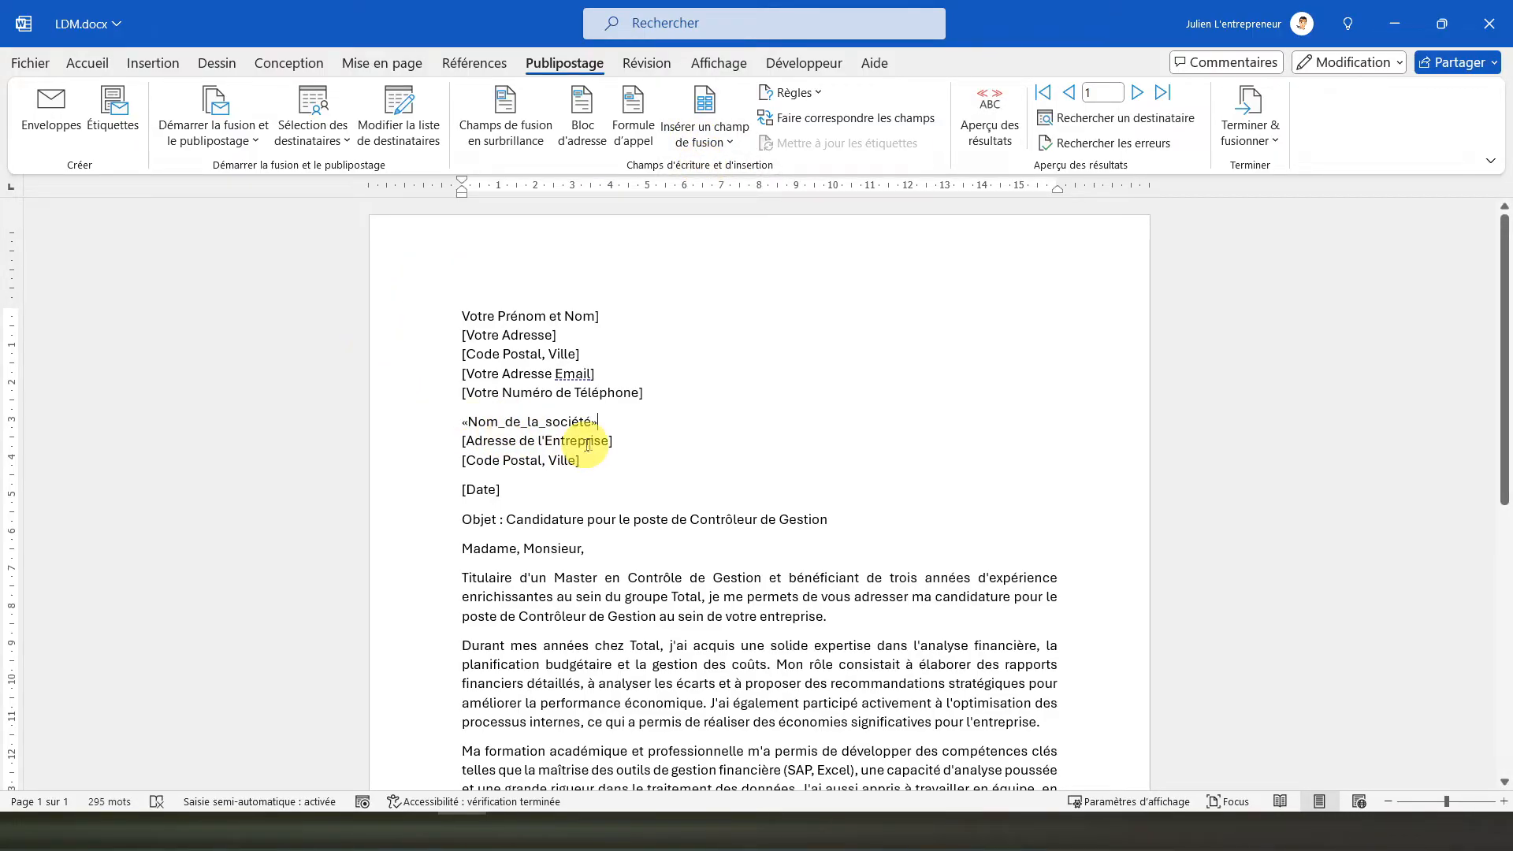
- Replace the [Adresse de l'Entreprise] placeholder with the Adresse merge field
{"action": "left_click_drag", "start_coordinate": [613, 442], "coordinate": [438, 436]}
{"action": "key", "text": "Delete"}
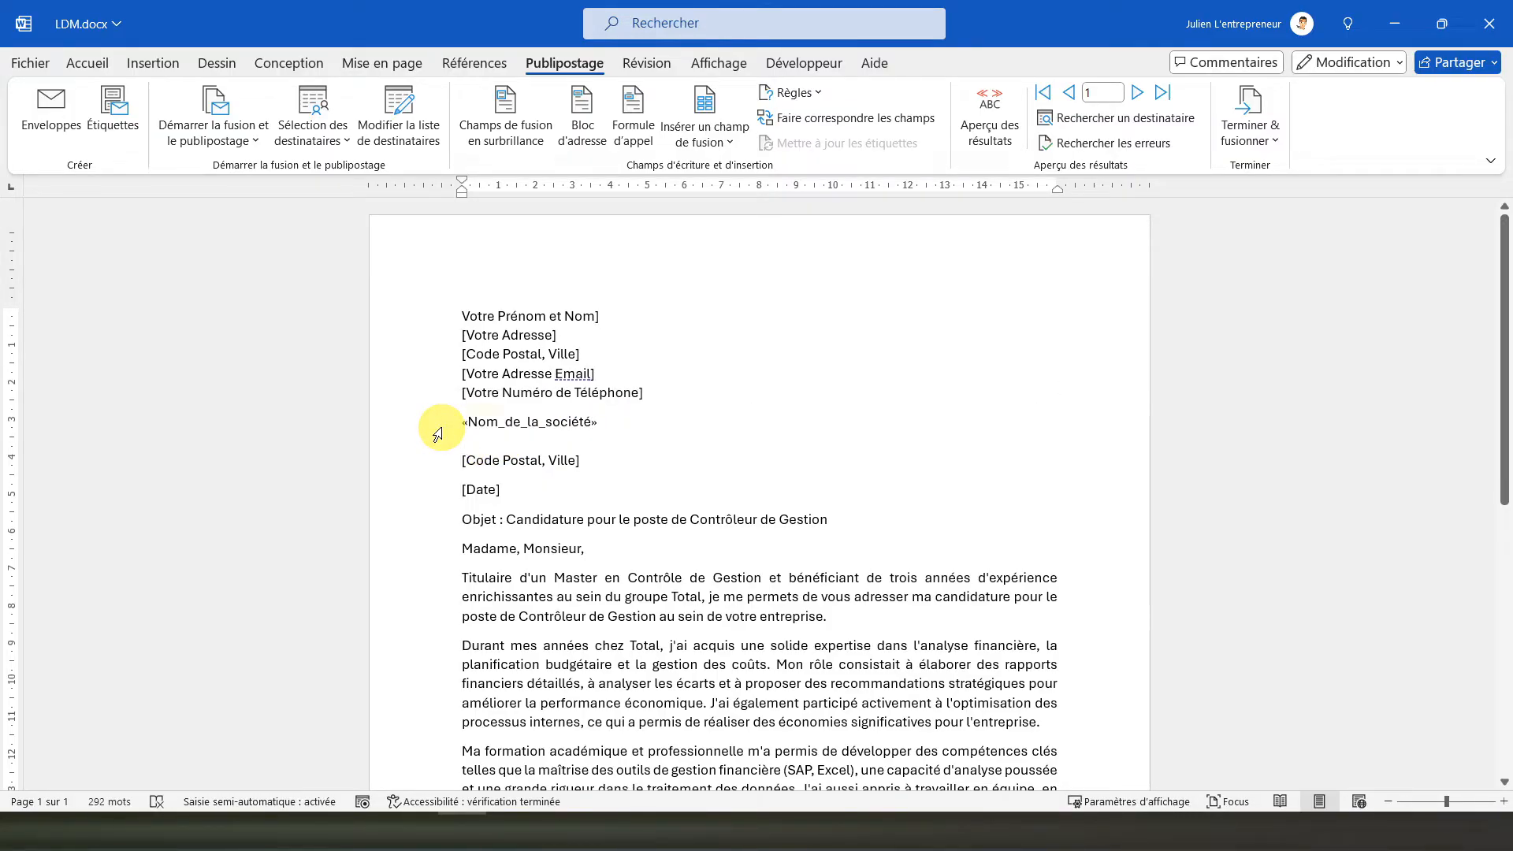
{"action": "left_click", "coordinate": [699, 139]}
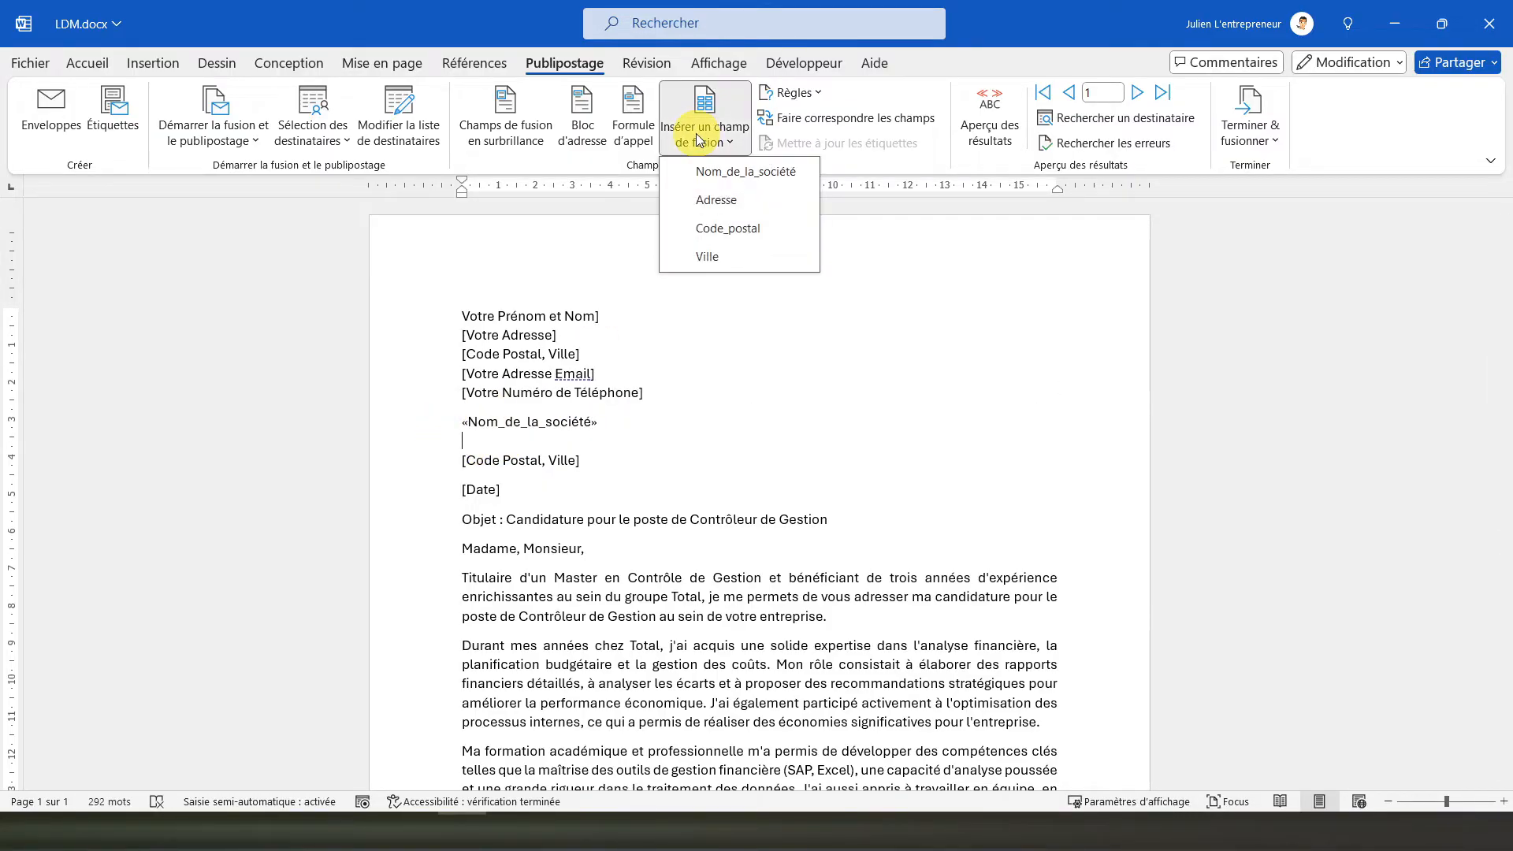
{"action": "left_click", "coordinate": [719, 202]}
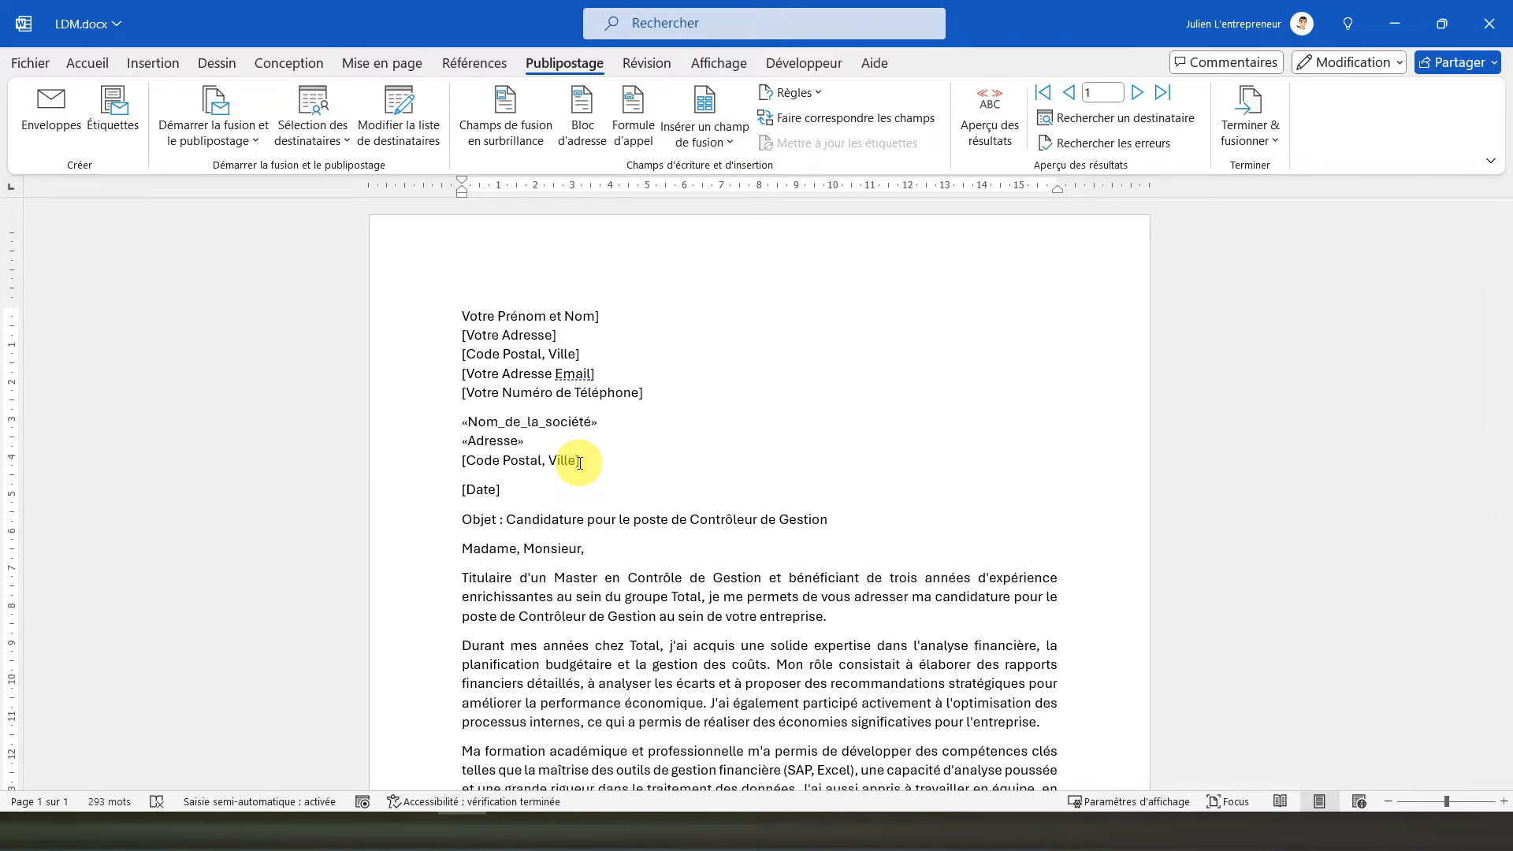
- Replace the company's [Code Postal, Ville] placeholder with the Code_postal and Ville merge fields, separated by a comma and a space
{"action": "left_click_drag", "start_coordinate": [580, 462], "coordinate": [463, 467]}
{"action": "key", "text": "BackSpace"}
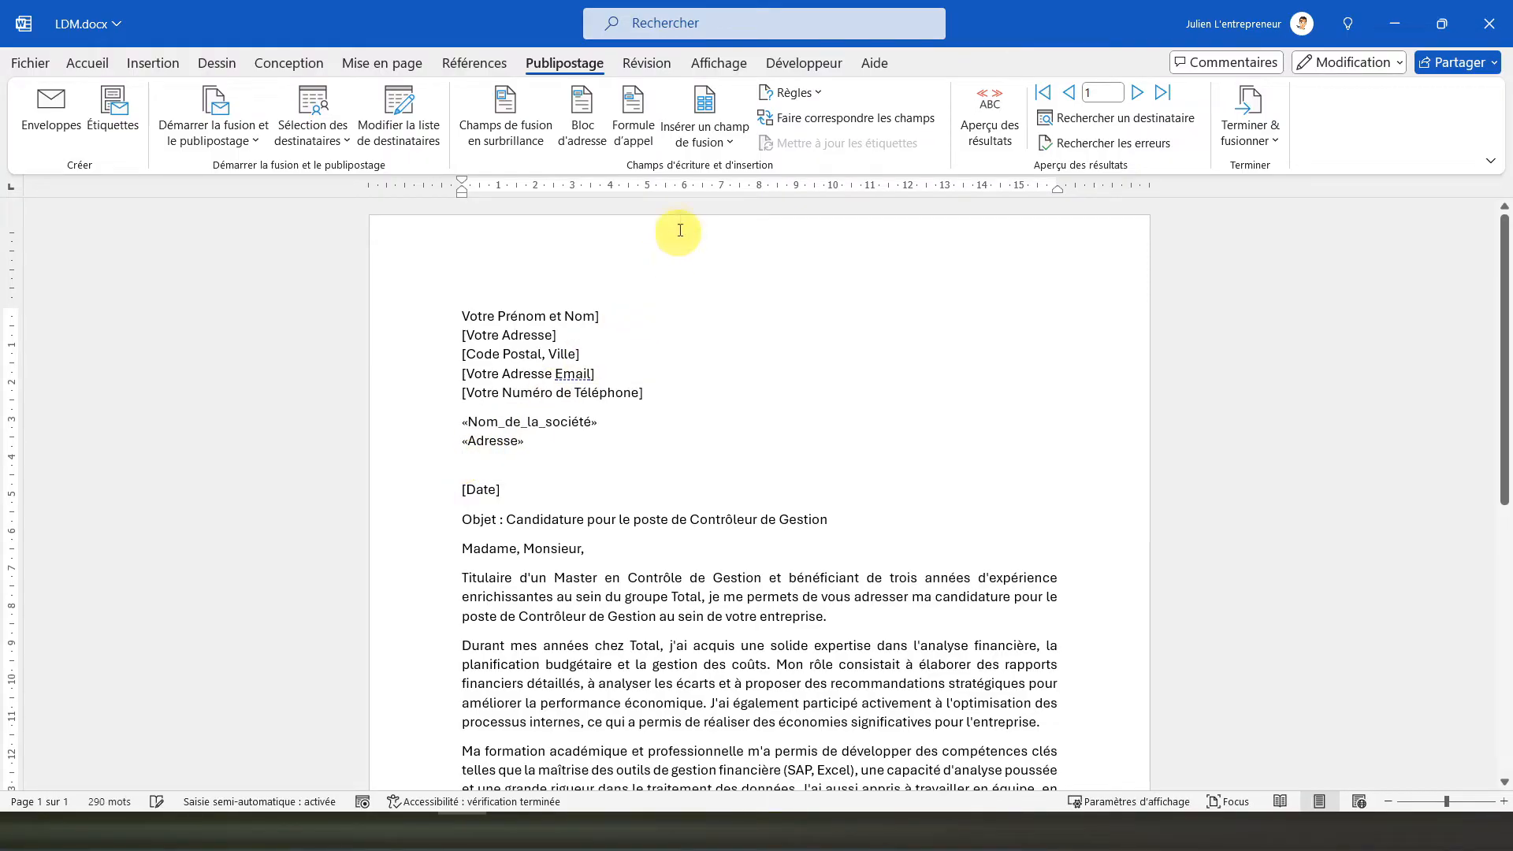
{"action": "left_click", "coordinate": [700, 143]}
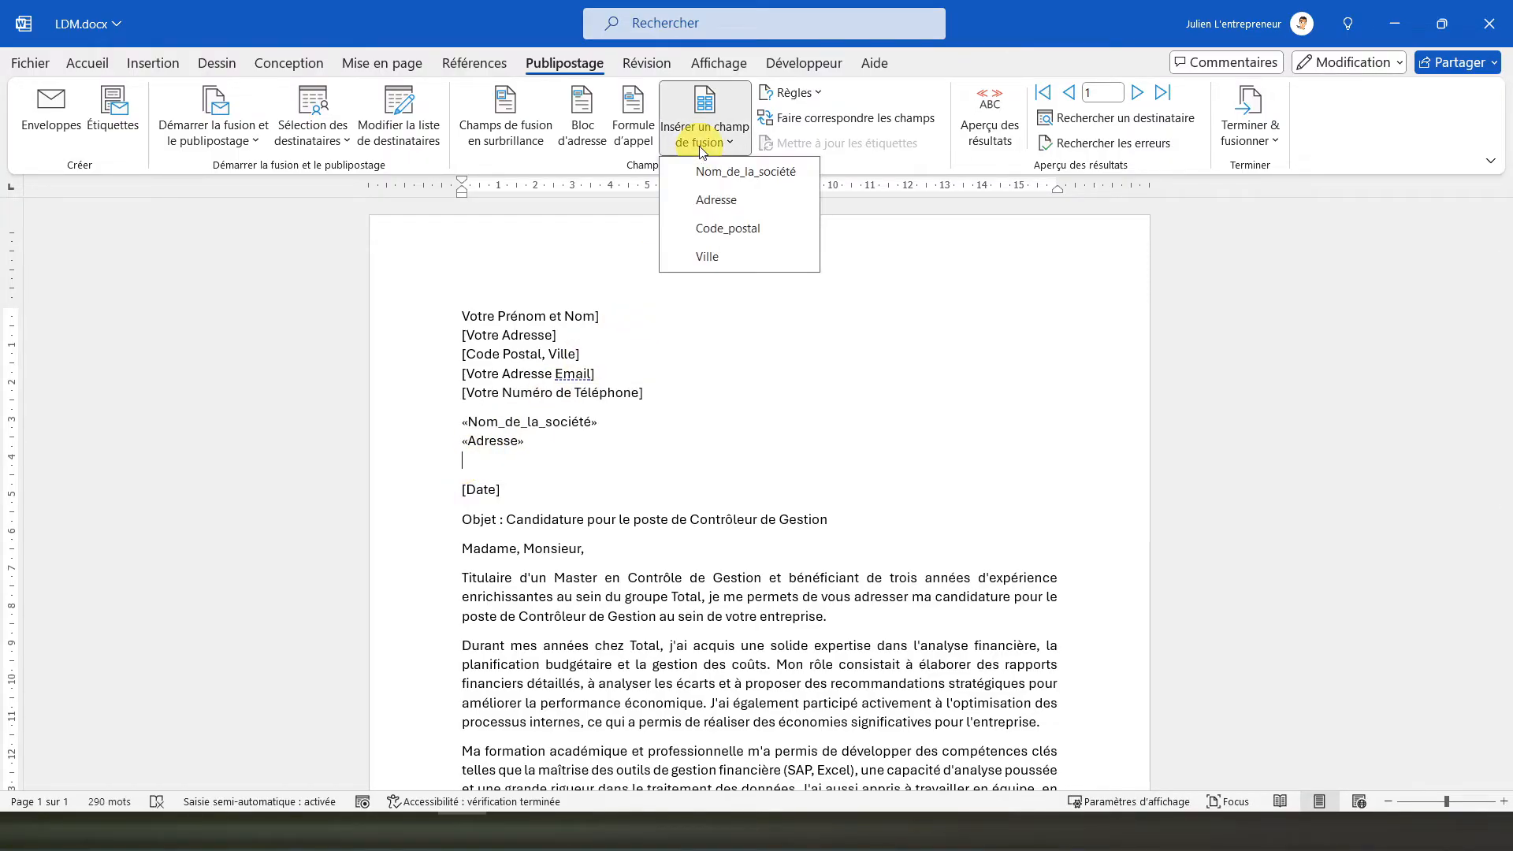
{"action": "left_click", "coordinate": [713, 227]}
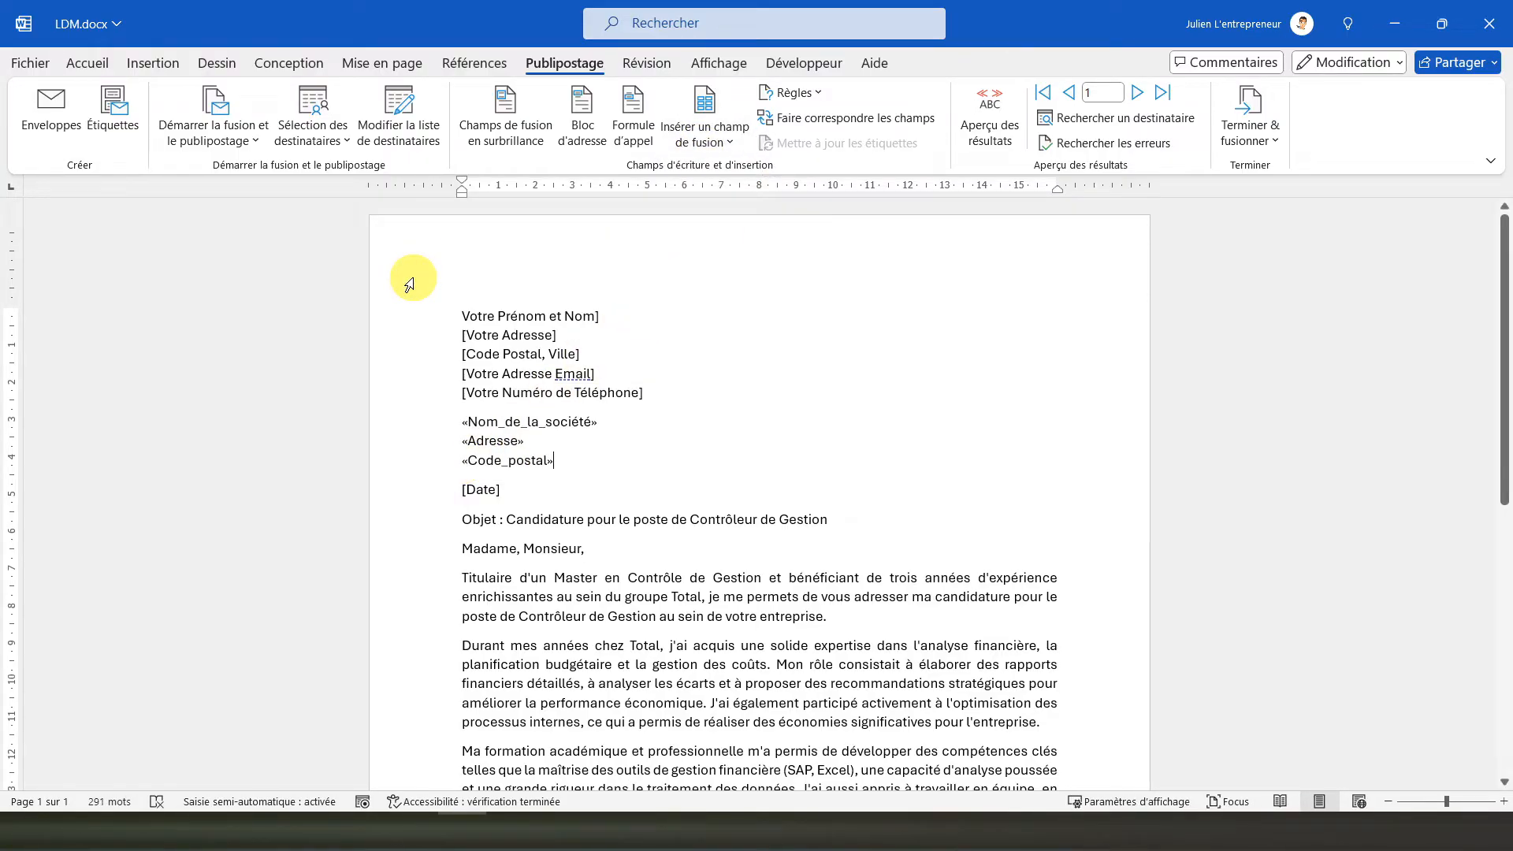
{"action": "type", "text": ","}
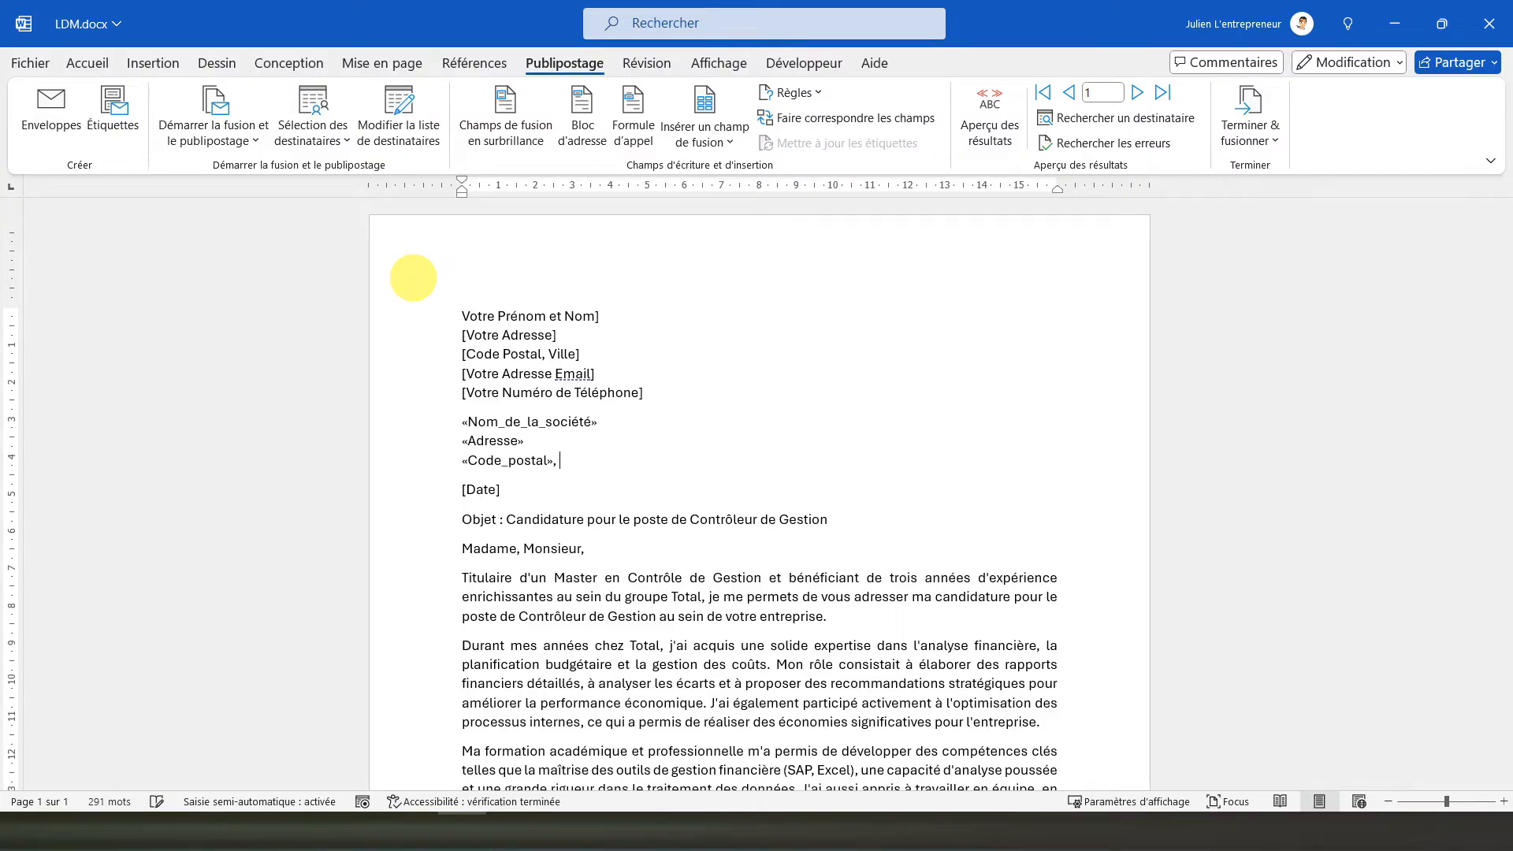
{"action": "left_click", "coordinate": [717, 144]}
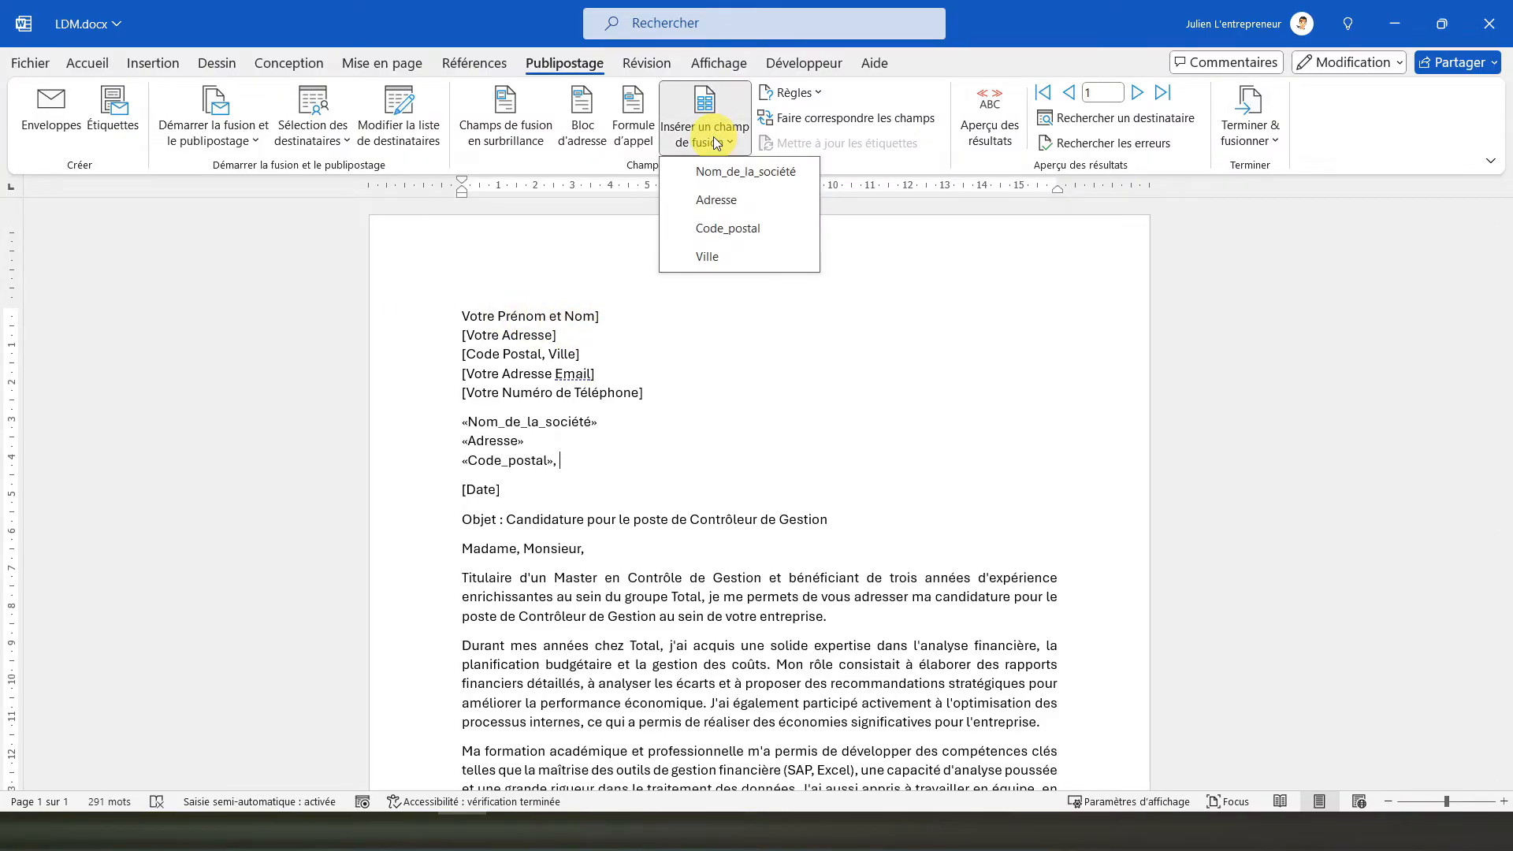
{"action": "left_click", "coordinate": [706, 253]}
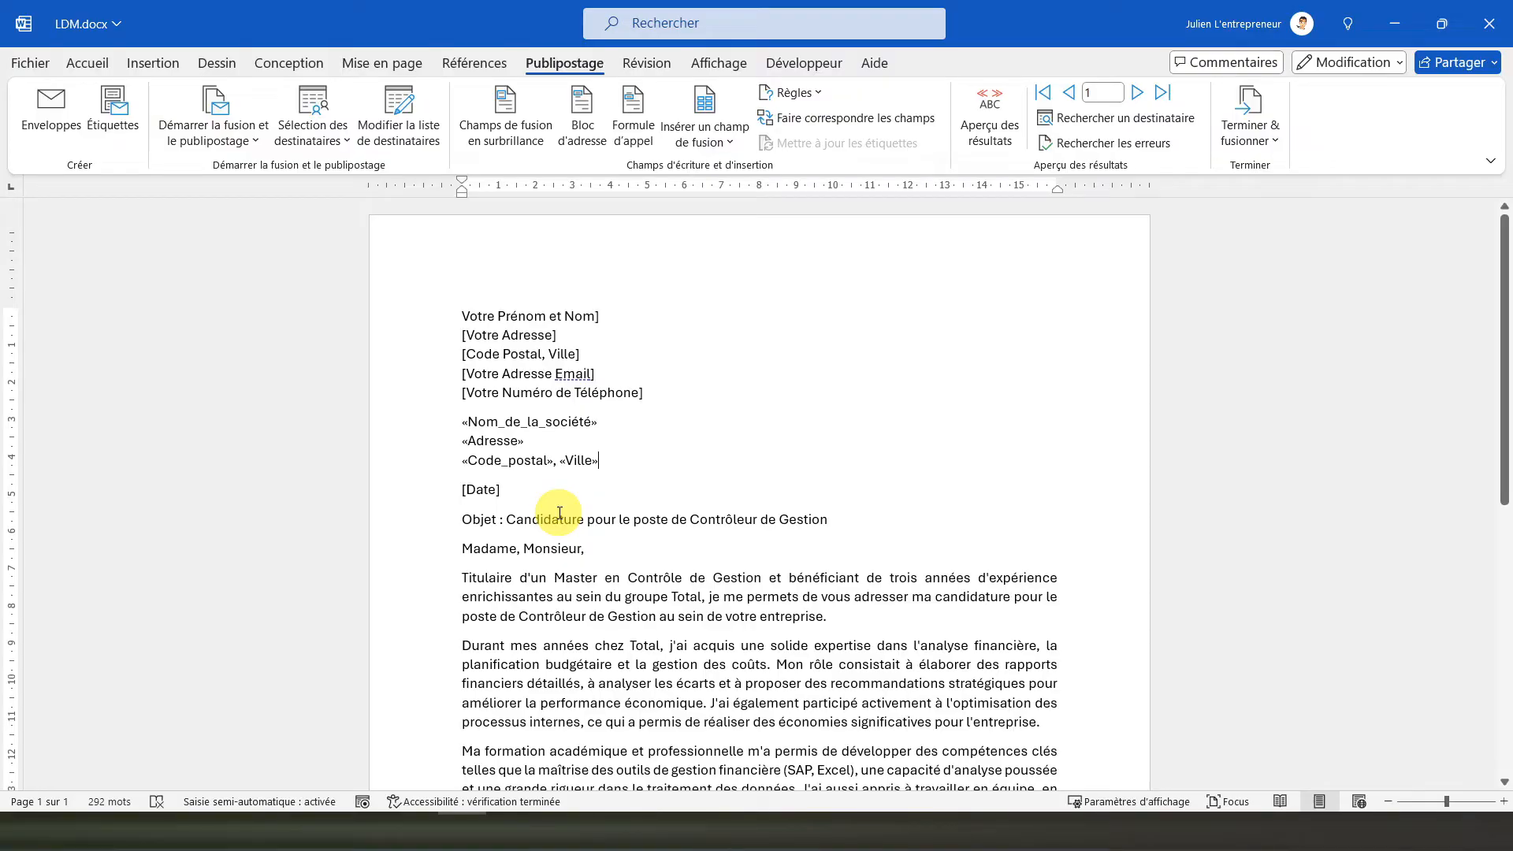
- Check the inserted fields by briefly highlighting them, and review the source columns in the Candidature workbook in Excel
{"action": "left_click", "coordinate": [506, 128]}
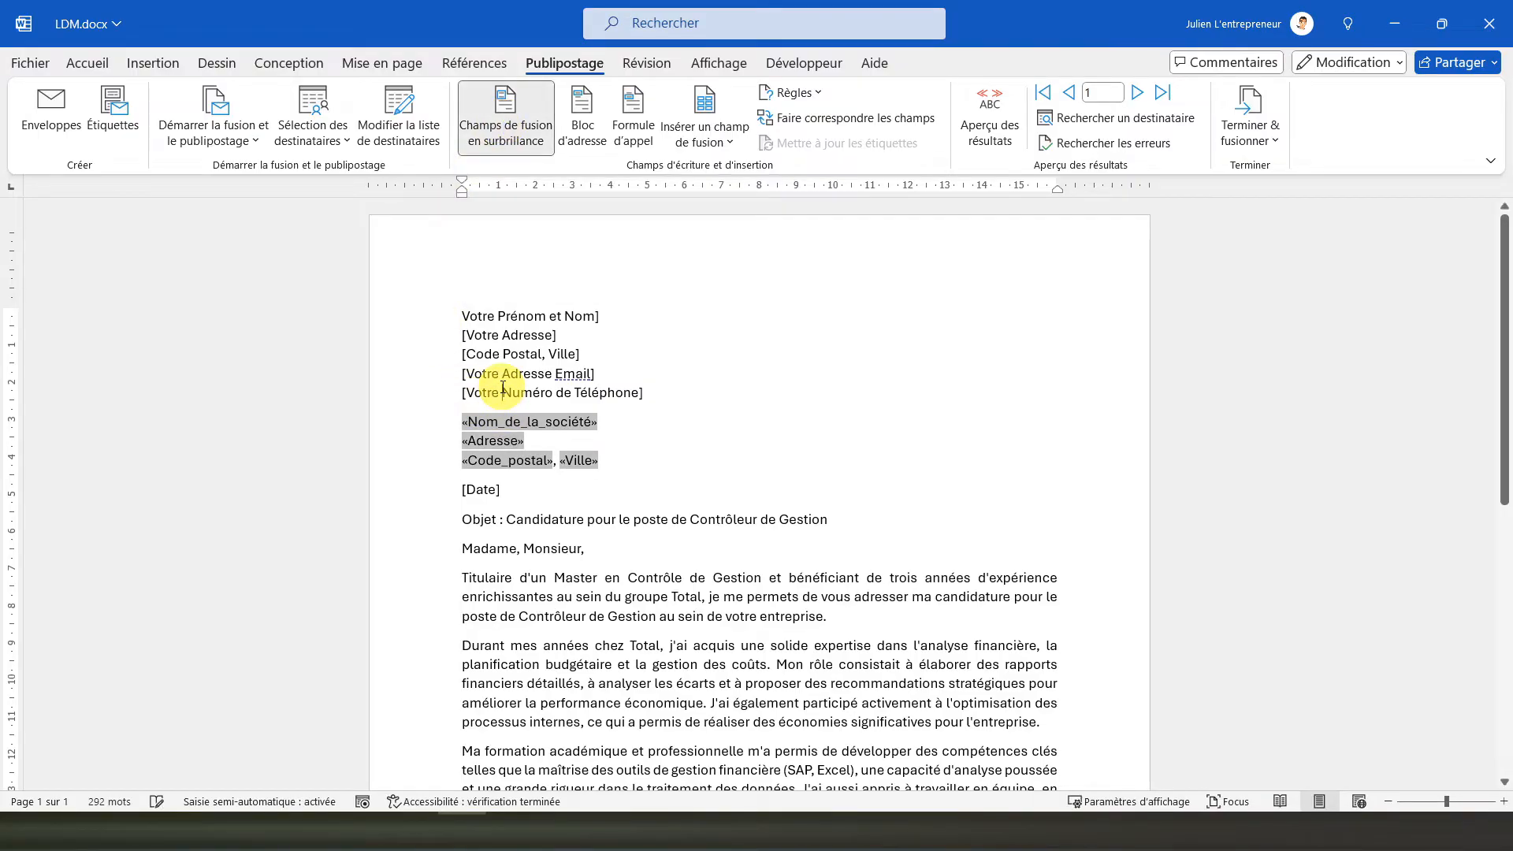
{"action": "left_click", "coordinate": [512, 140]}
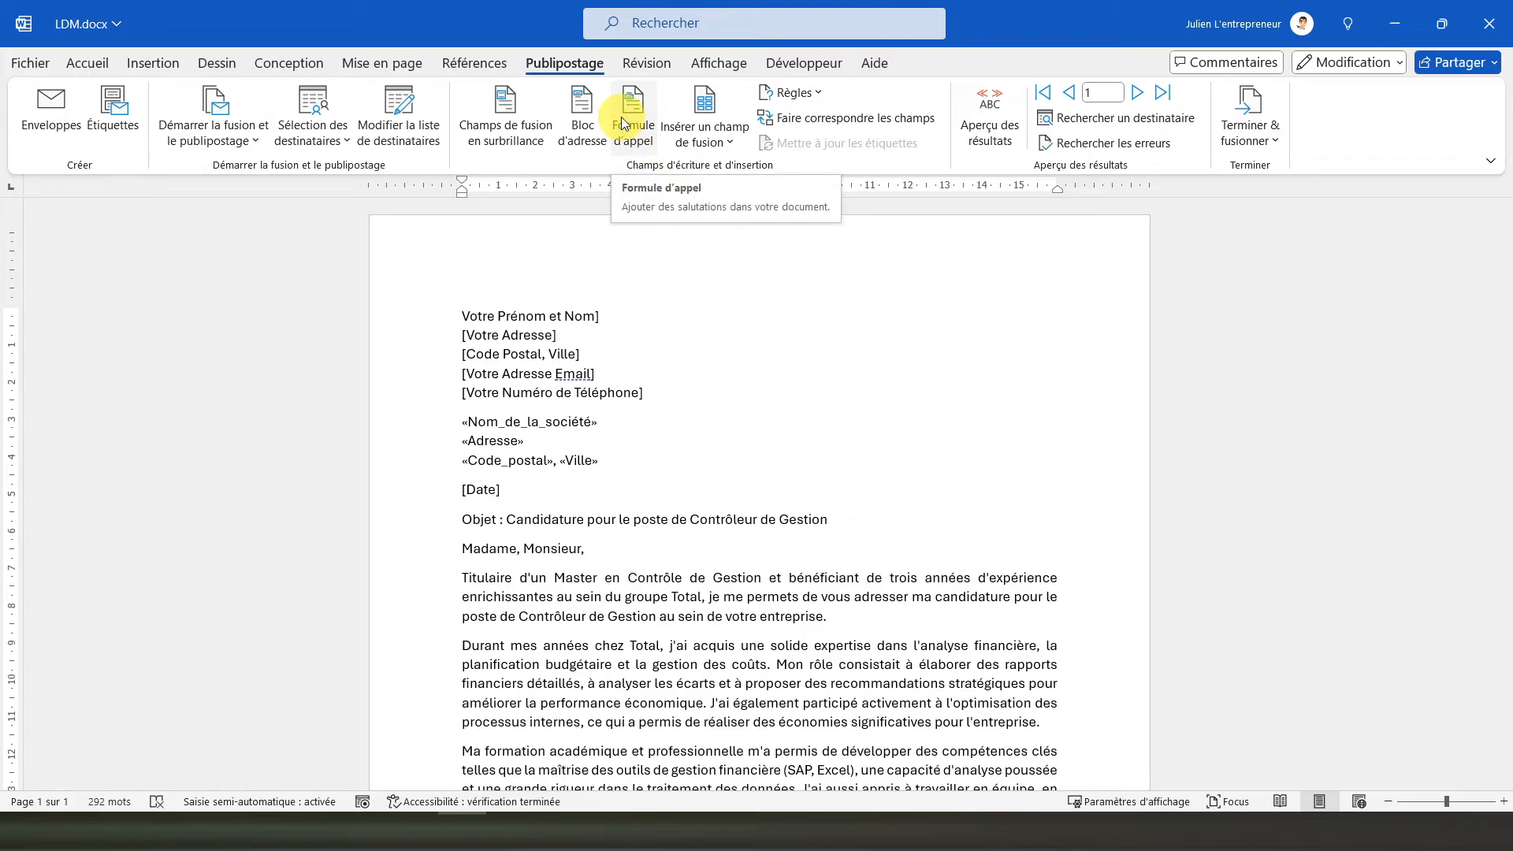
{"action": "key", "text": "alt+Tab"}
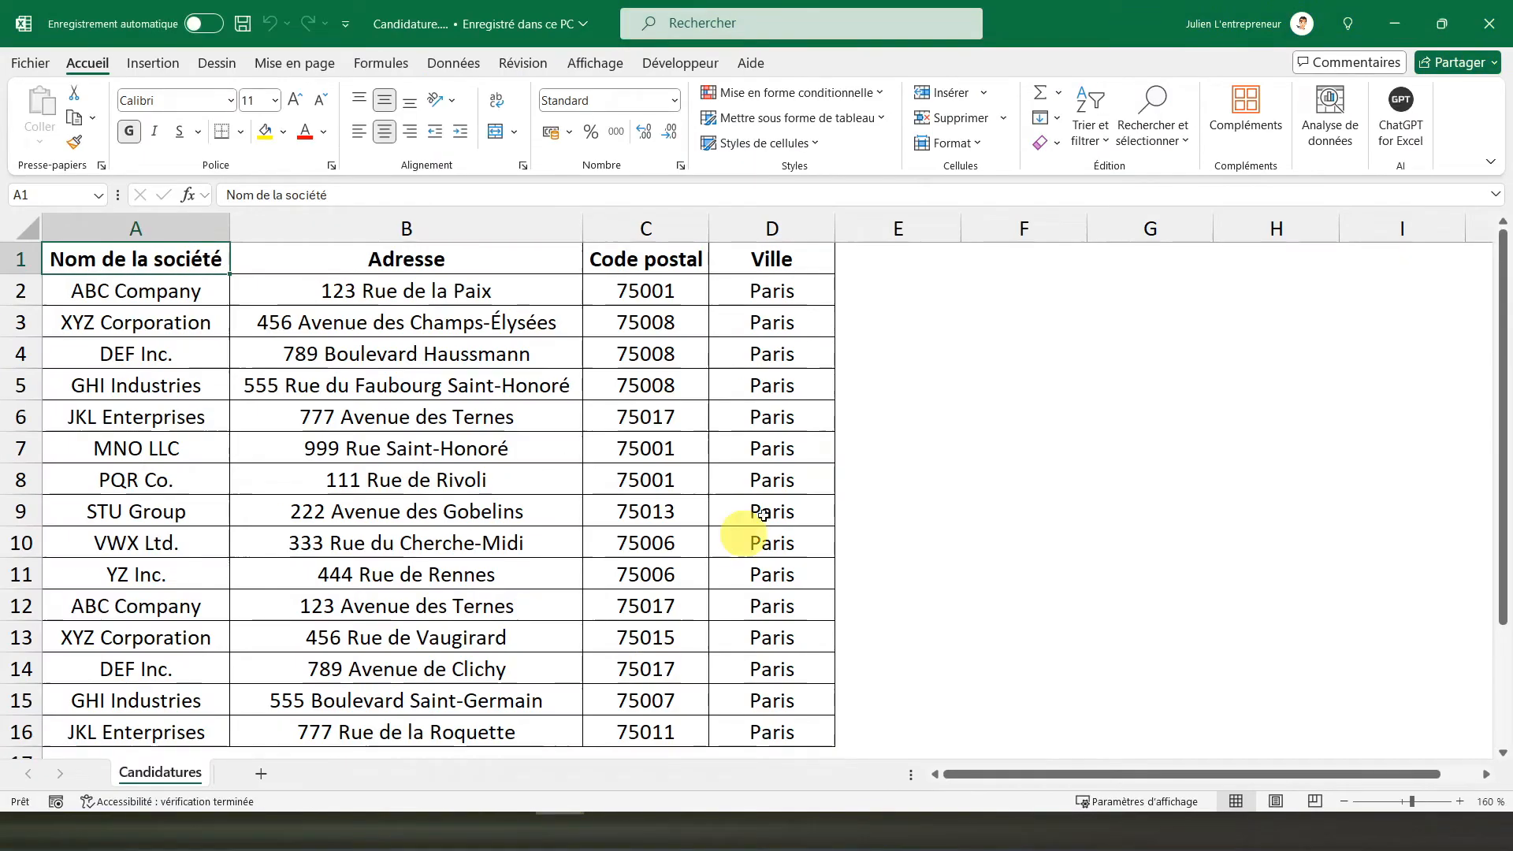
{"action": "left_click", "coordinate": [888, 252]}
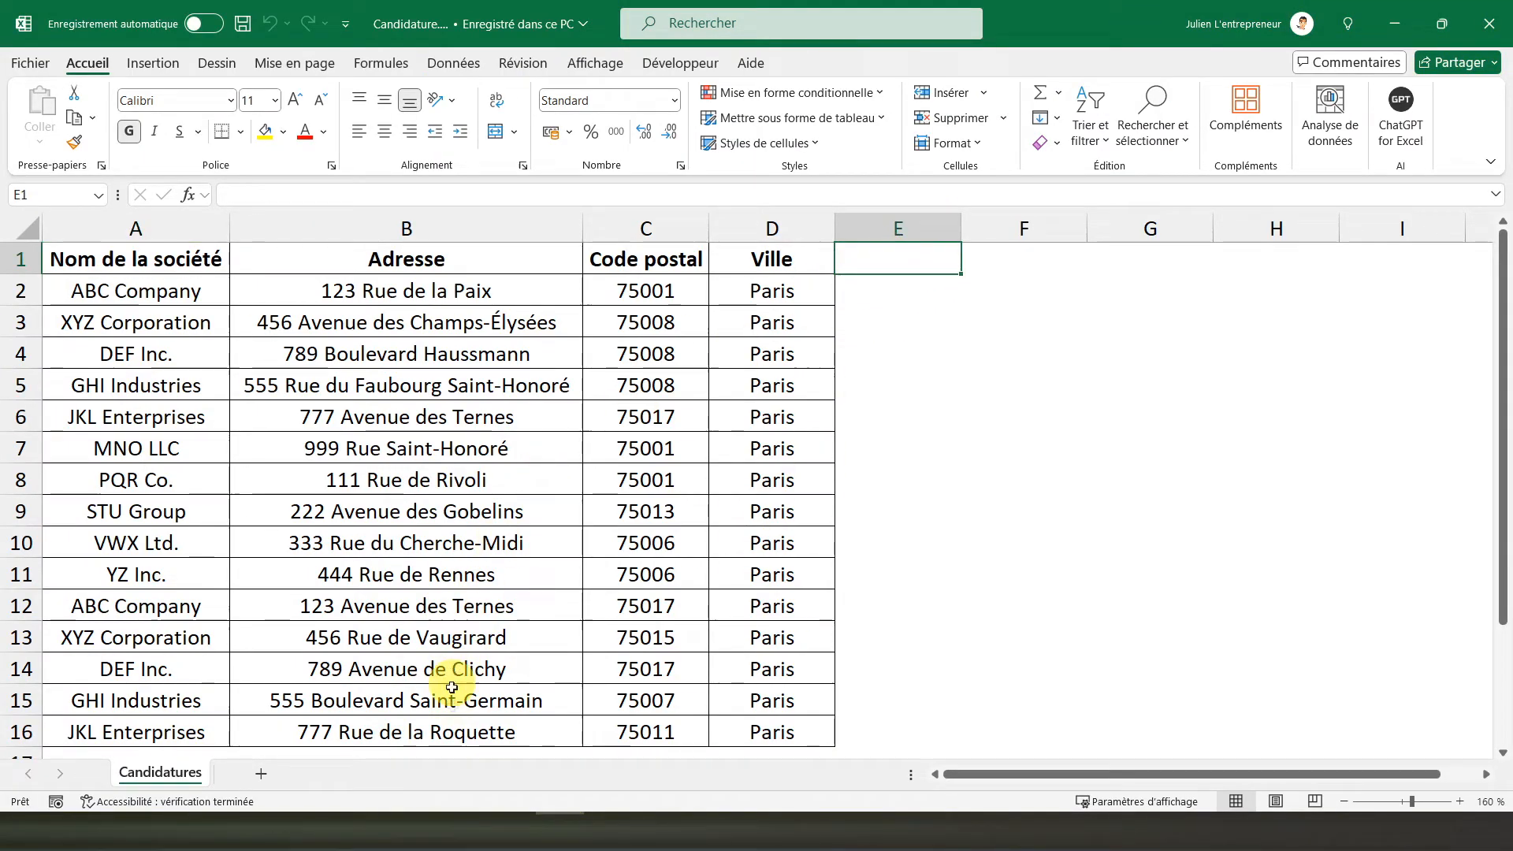
{"action": "left_click", "coordinate": [462, 819]}
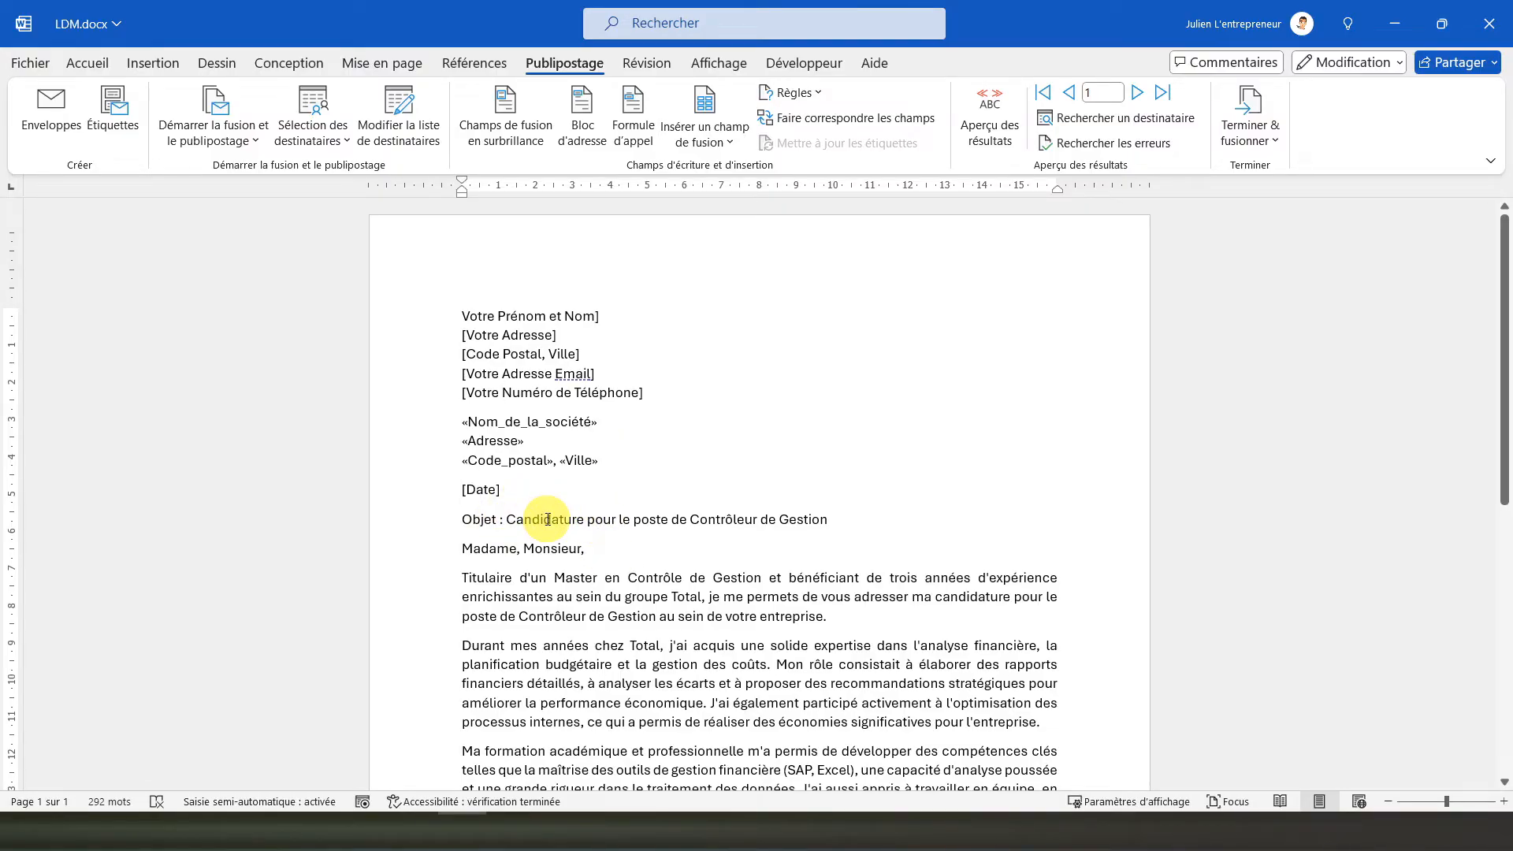
- Return to the Word letter and read through its body and merge fields from the recipient block to the signature
{"action": "scroll", "coordinate": [568, 567], "scroll_direction": "down", "scroll_amount": 4}
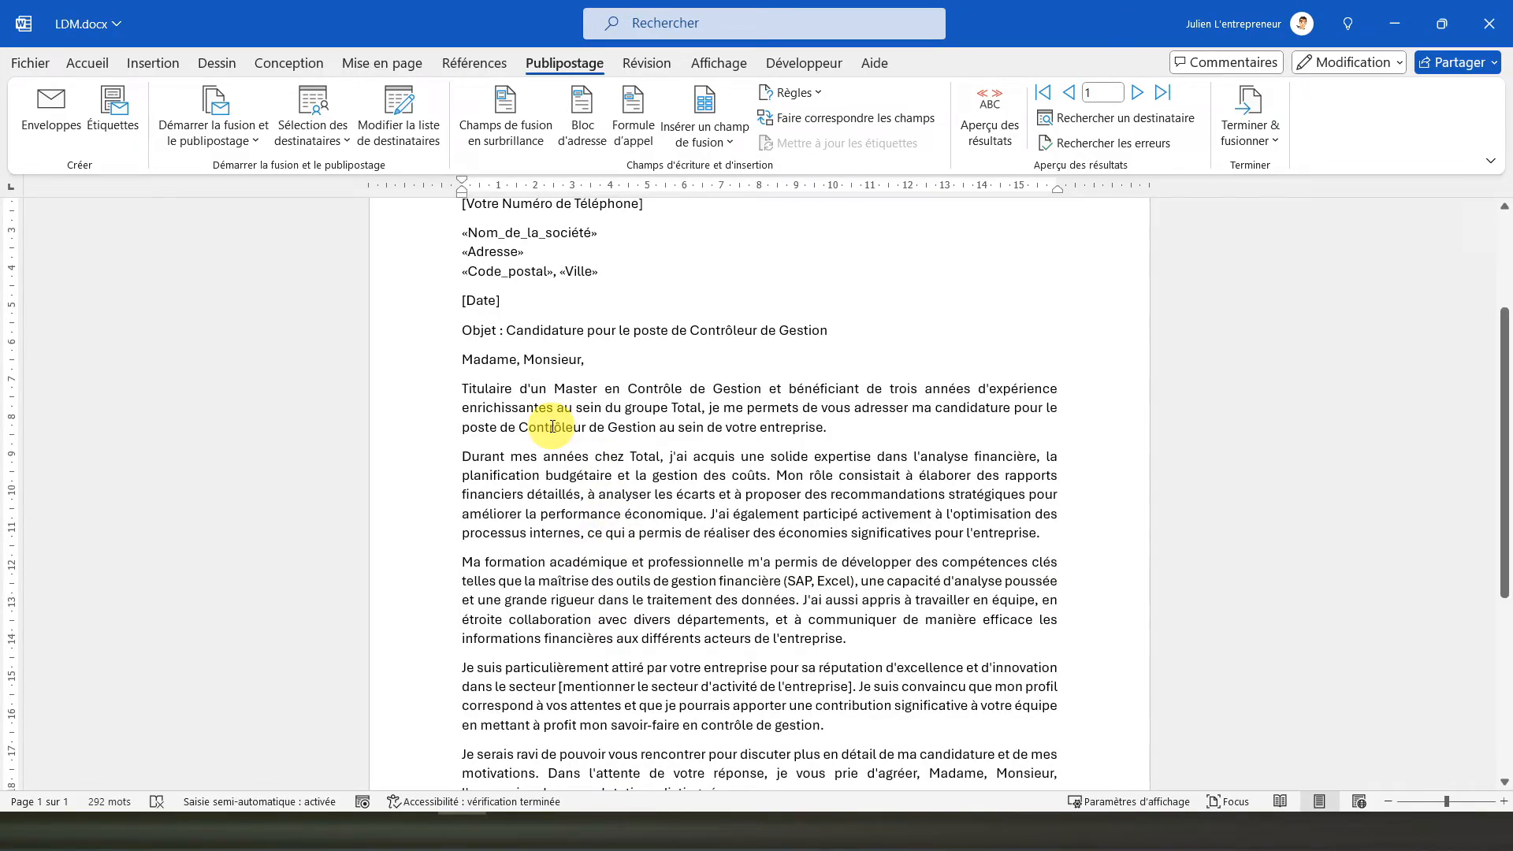
{"action": "scroll", "coordinate": [552, 426], "scroll_direction": "up", "scroll_amount": 3}
{"action": "left_click", "coordinate": [524, 373]}
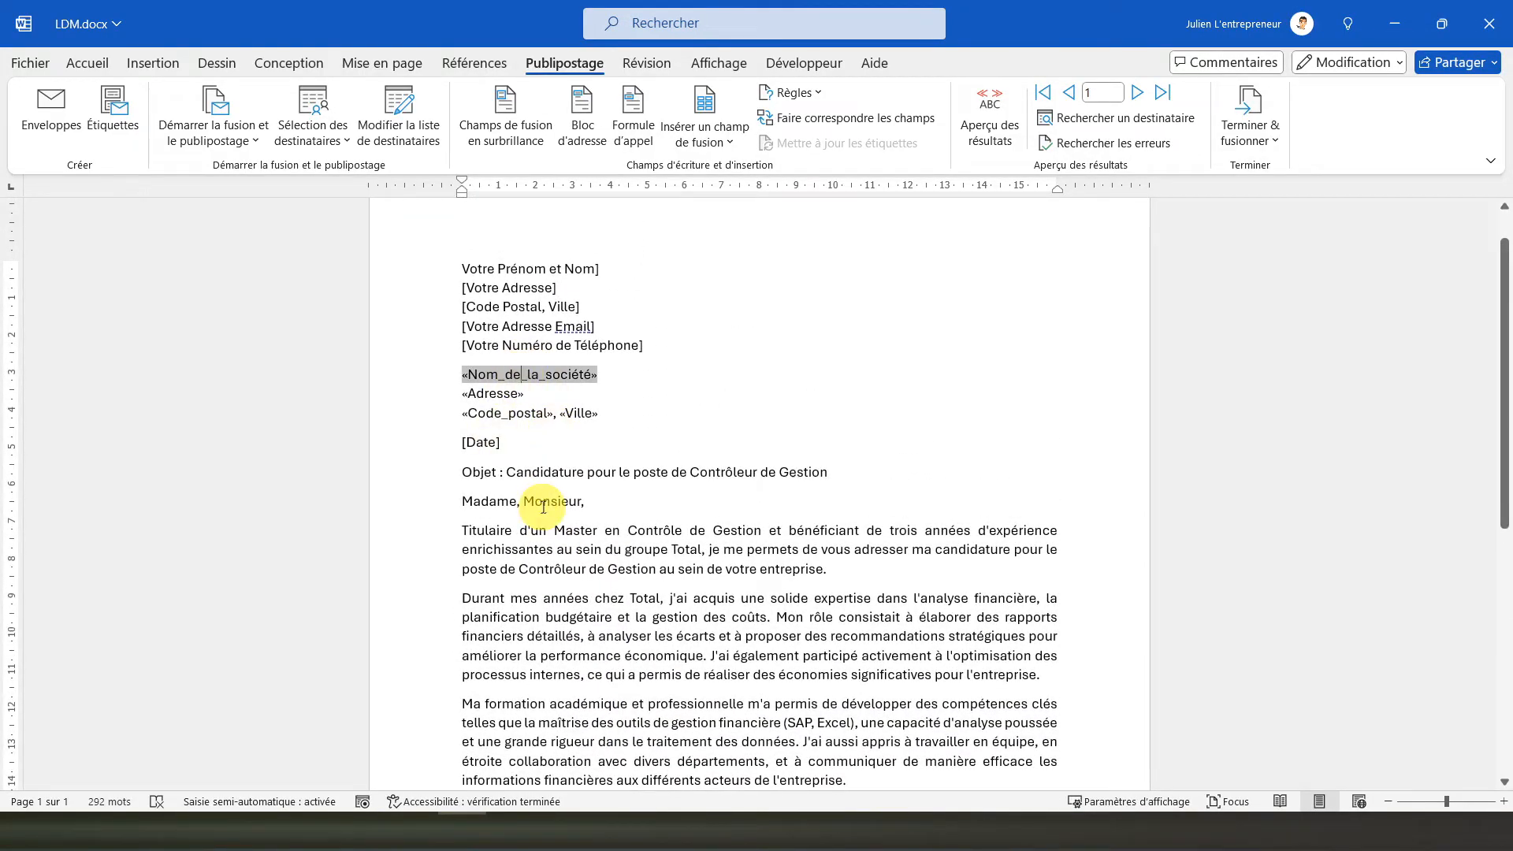
{"action": "left_click", "coordinate": [530, 413]}
{"action": "scroll", "coordinate": [530, 413], "scroll_direction": "down", "scroll_amount": 8}
{"action": "left_click", "coordinate": [685, 488]}
{"action": "scroll", "coordinate": [692, 497], "scroll_direction": "up", "scroll_amount": 9}
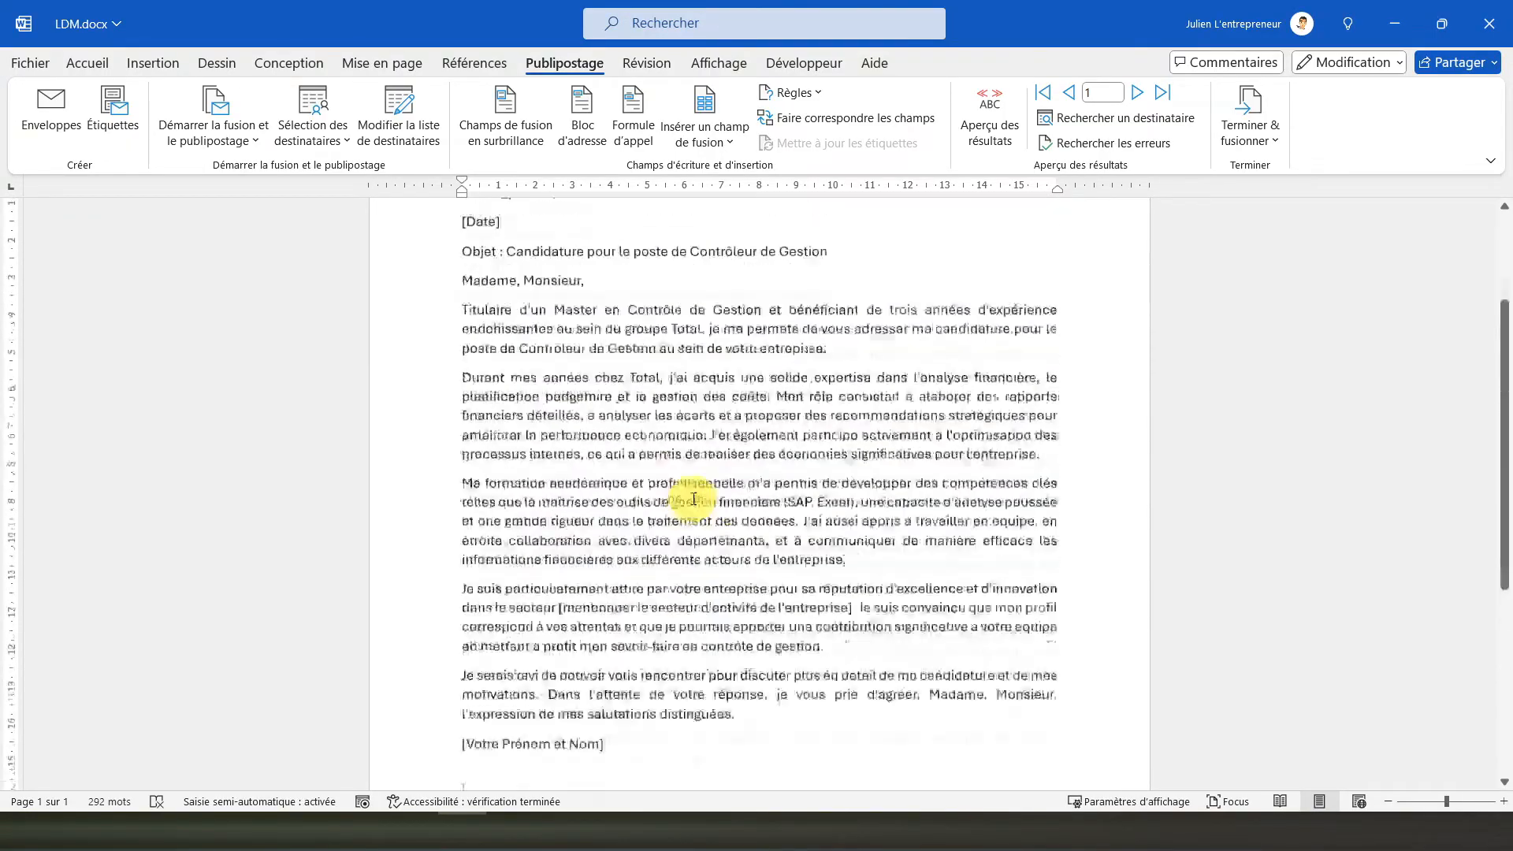
{"action": "left_click", "coordinate": [543, 357]}
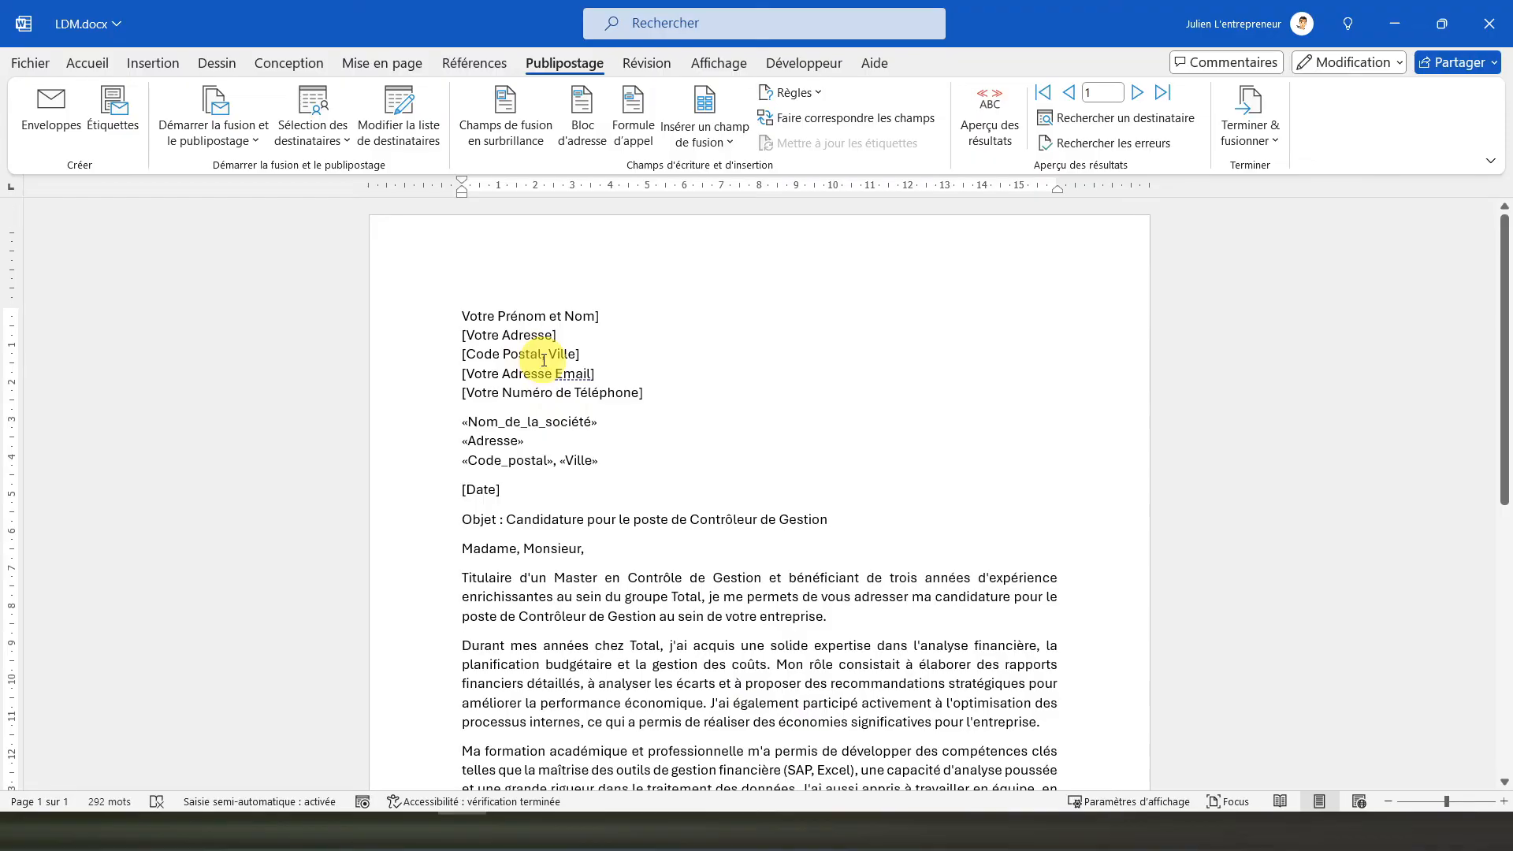
- Preview the merge results in the letter and compare the first recipient with the Candidature workbook in Excel
{"action": "left_click", "coordinate": [994, 136]}
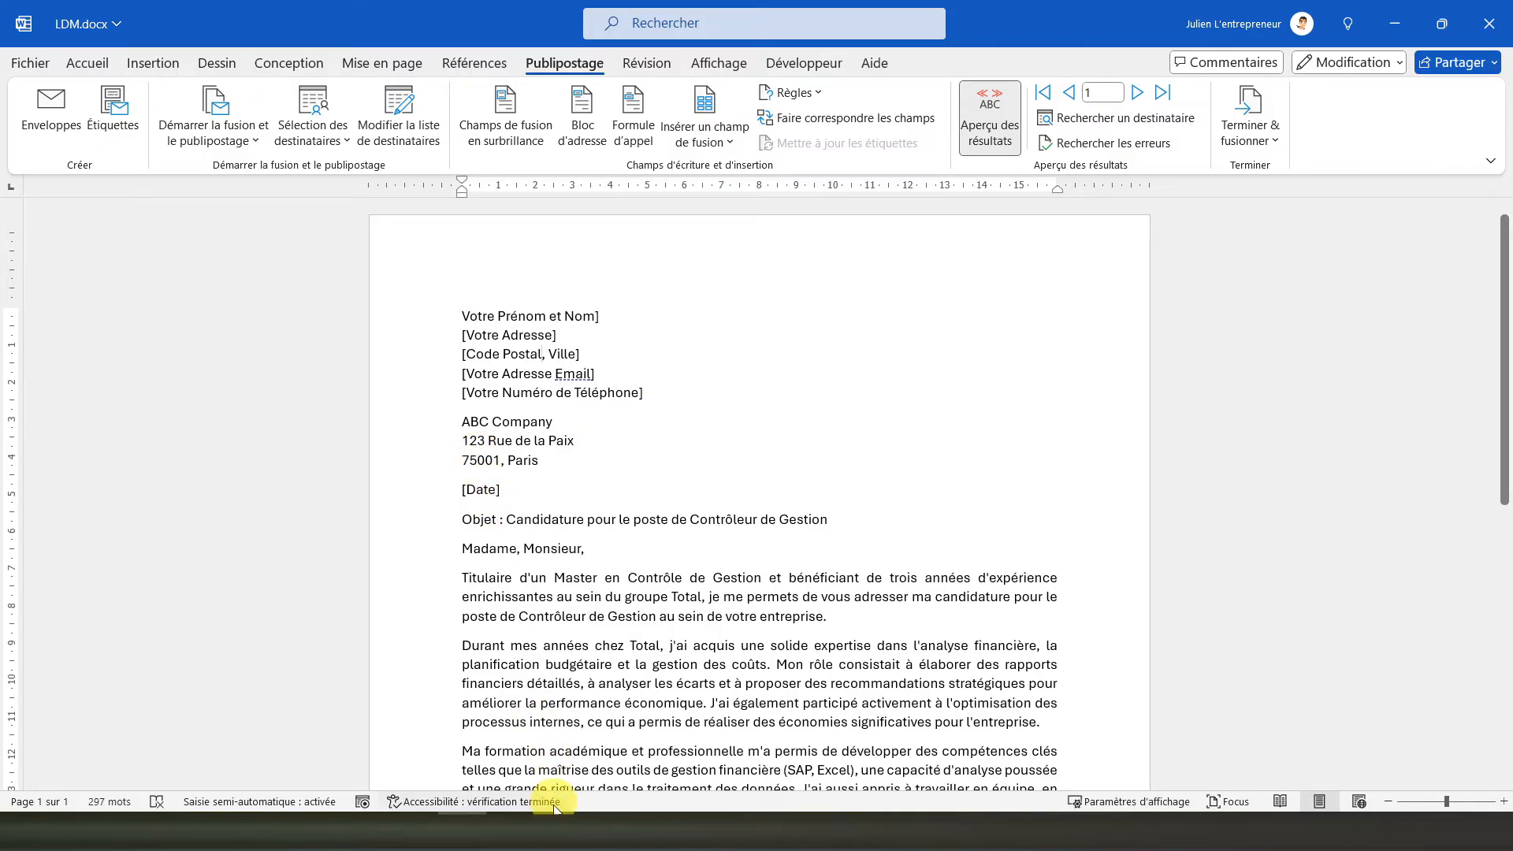
{"action": "left_click", "coordinate": [560, 831]}
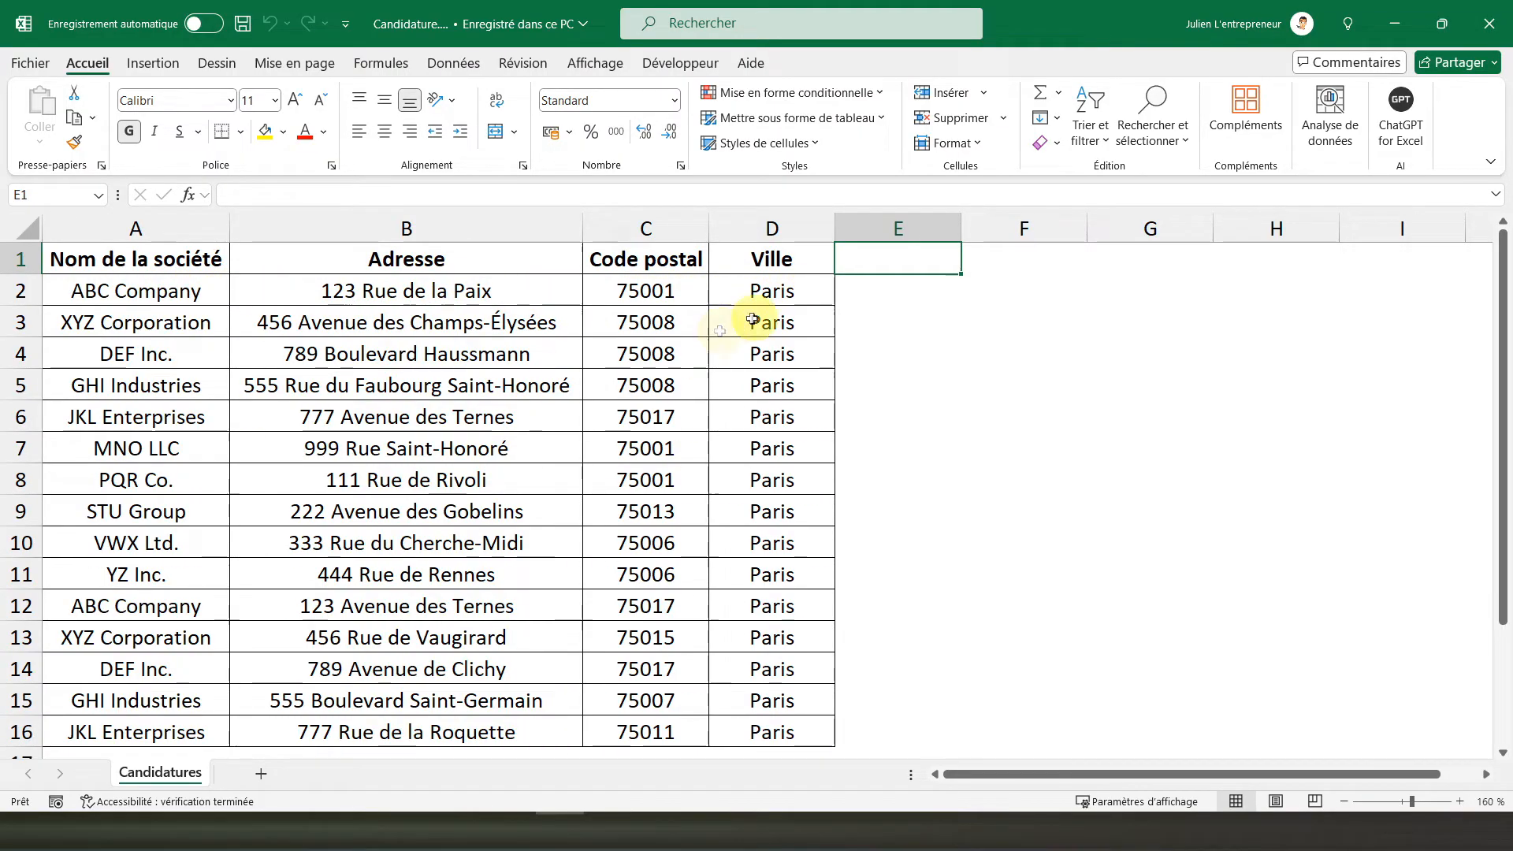
{"action": "left_click", "coordinate": [469, 823]}
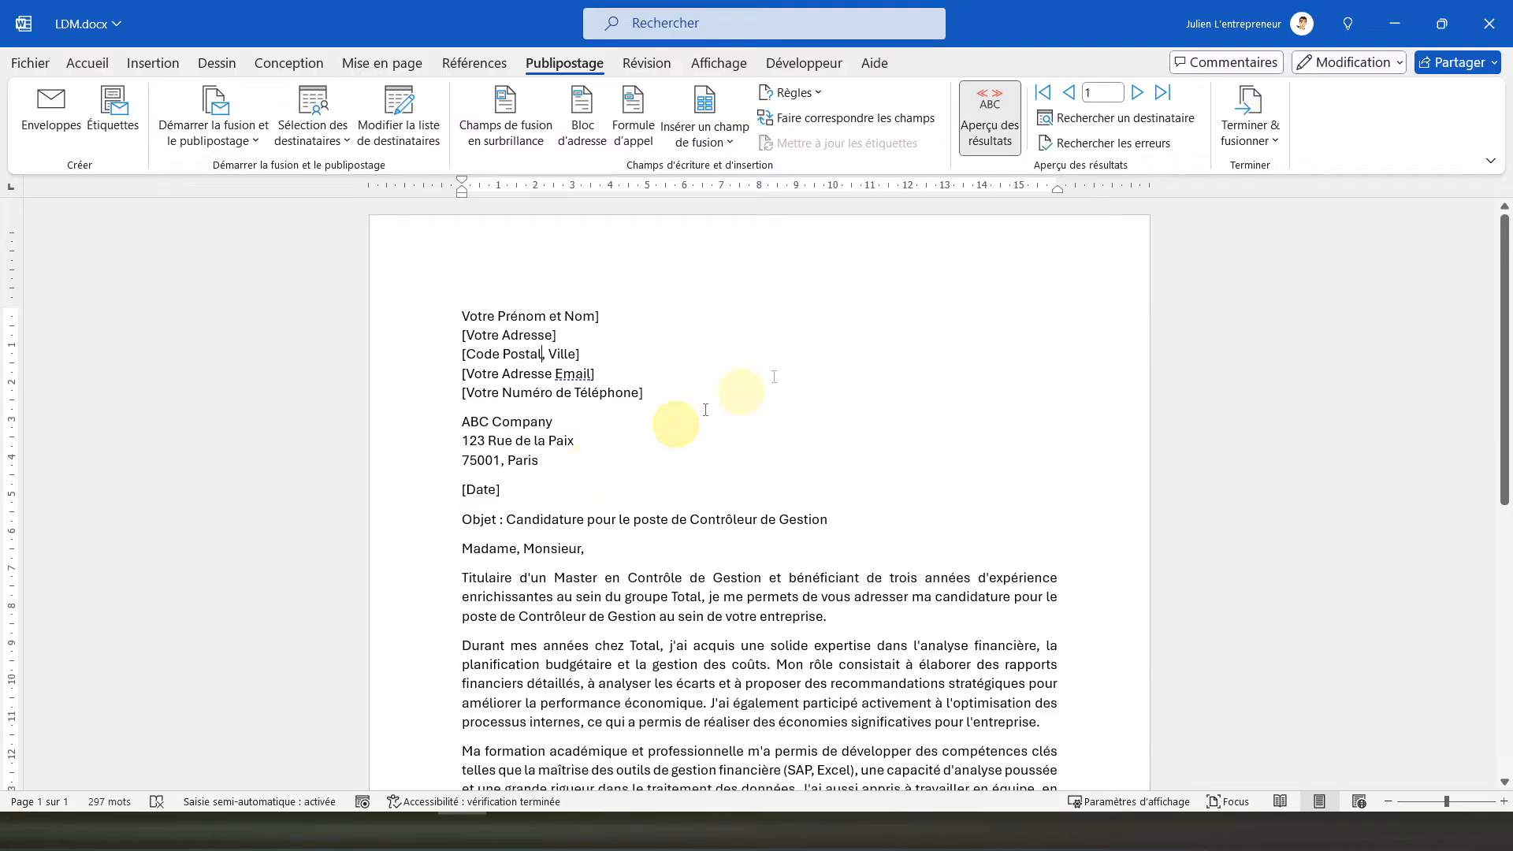
- Browse the previewed letters forward through several recipients and return to recipient 1
{"action": "left_click", "coordinate": [1138, 95]}
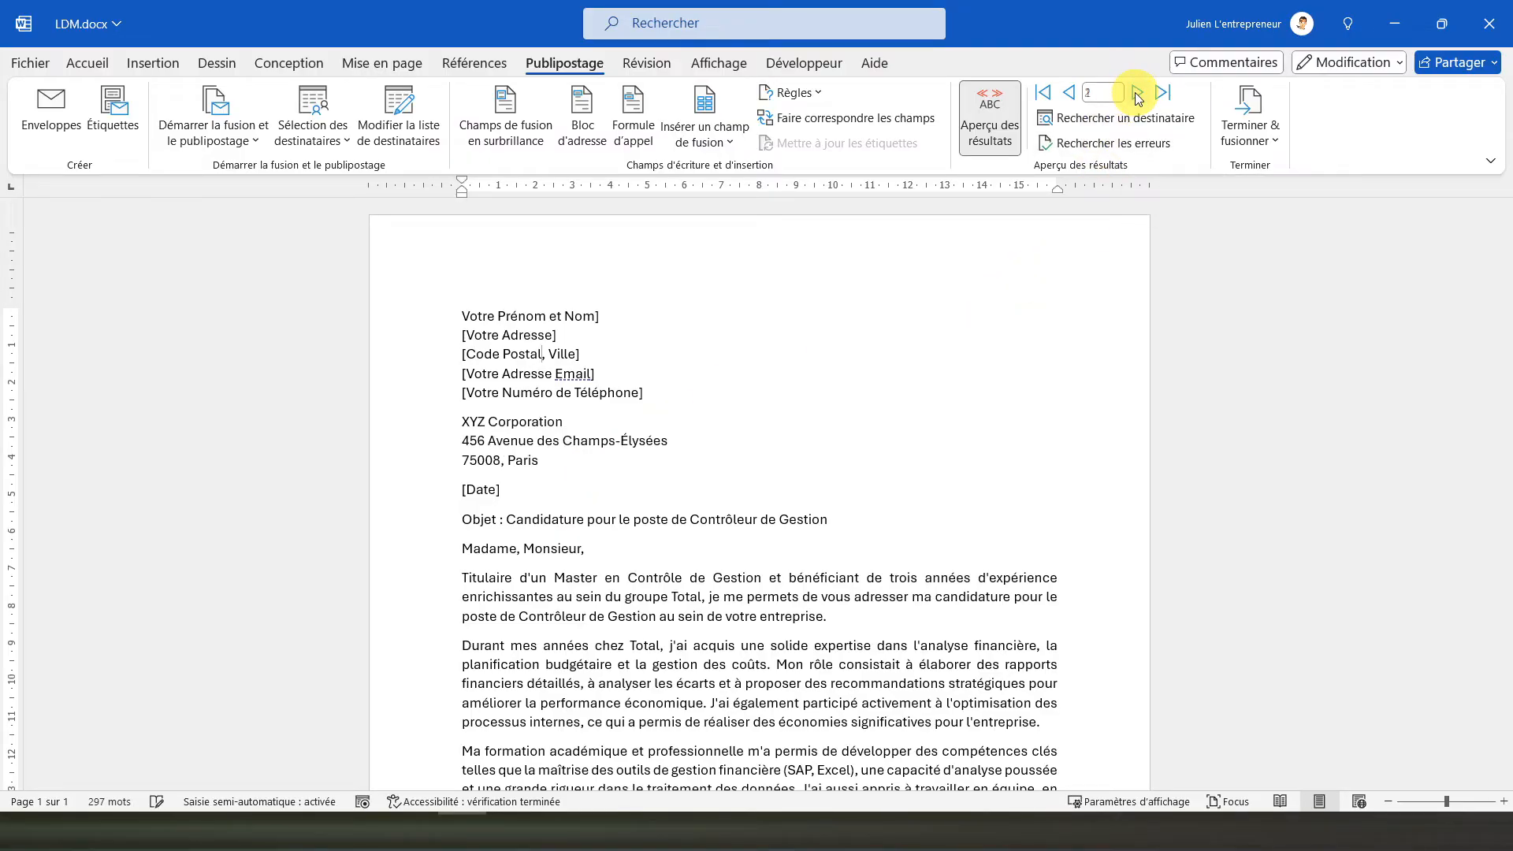
{"action": "left_click", "coordinate": [1138, 94]}
{"action": "left_click", "coordinate": [1138, 95]}
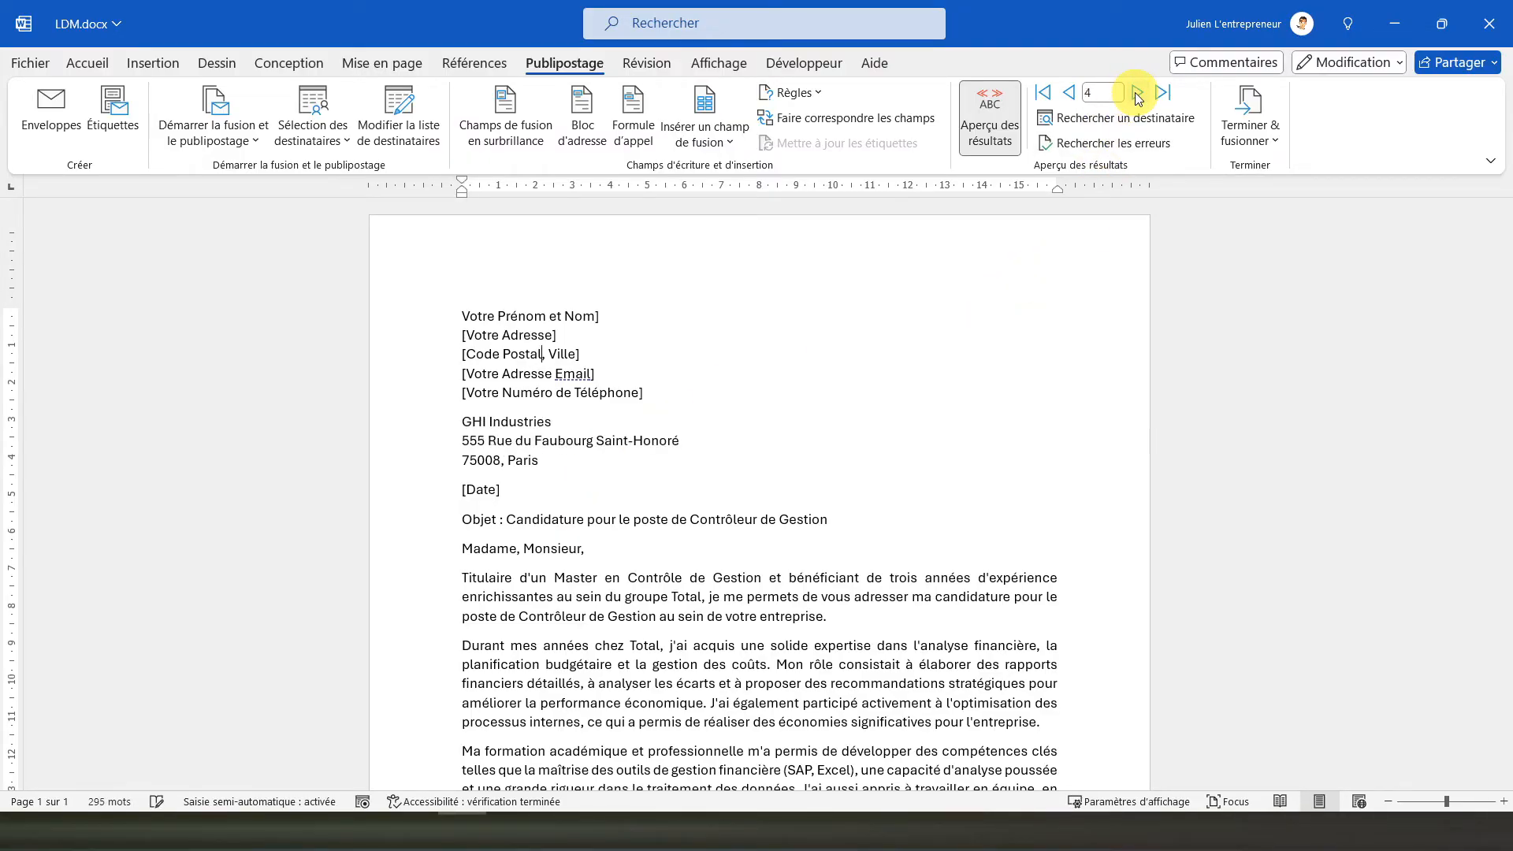
{"action": "left_click", "coordinate": [1139, 94]}
{"action": "left_click", "coordinate": [1138, 94]}
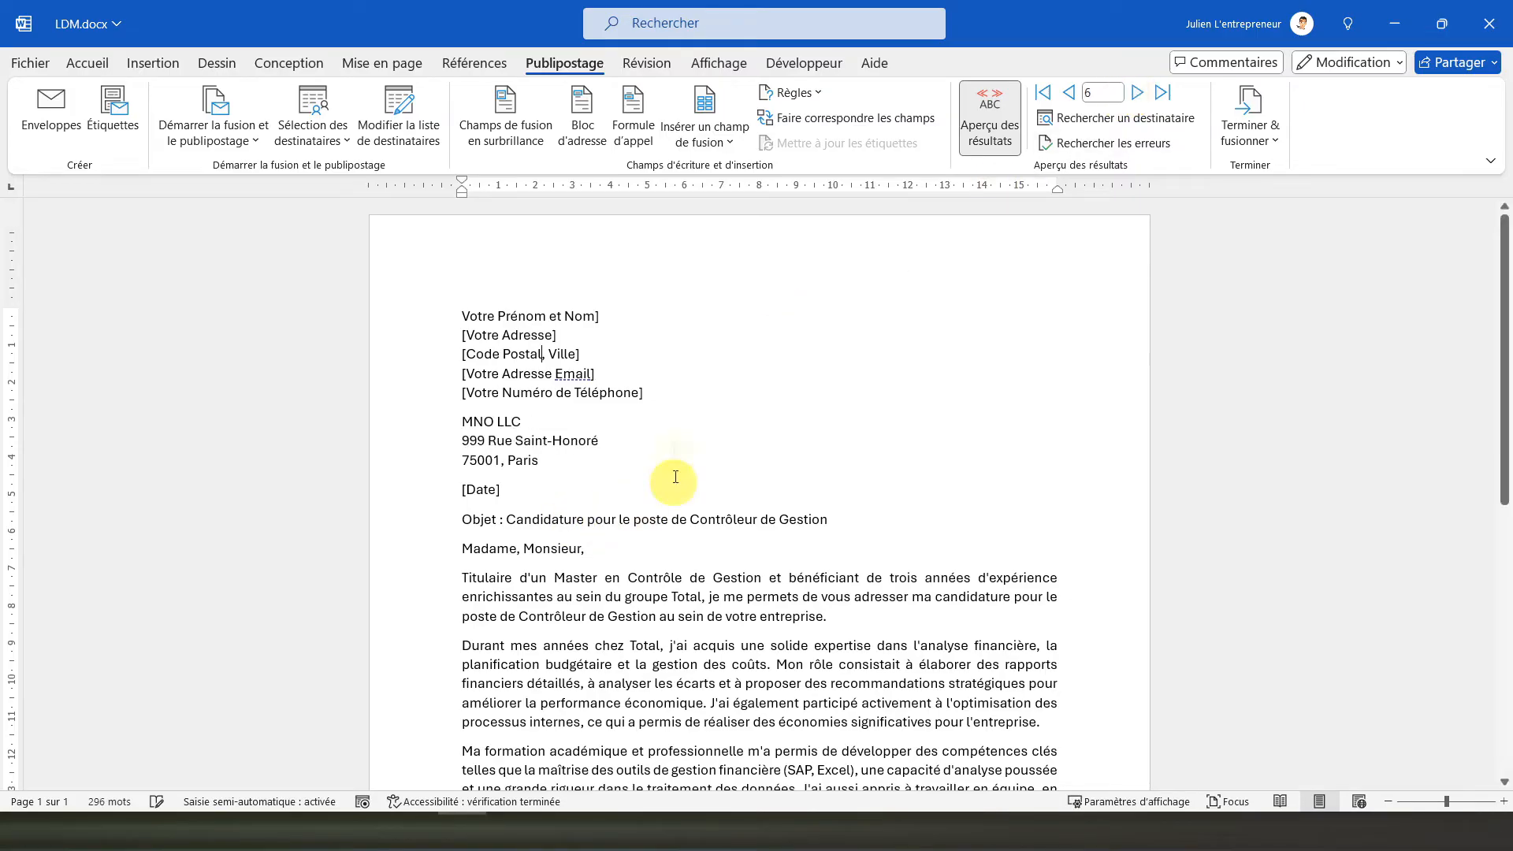
{"action": "left_click", "coordinate": [1139, 95]}
{"action": "left_click", "coordinate": [1138, 95]}
{"action": "left_click", "coordinate": [1070, 93]}
{"action": "left_click", "coordinate": [1070, 93]}
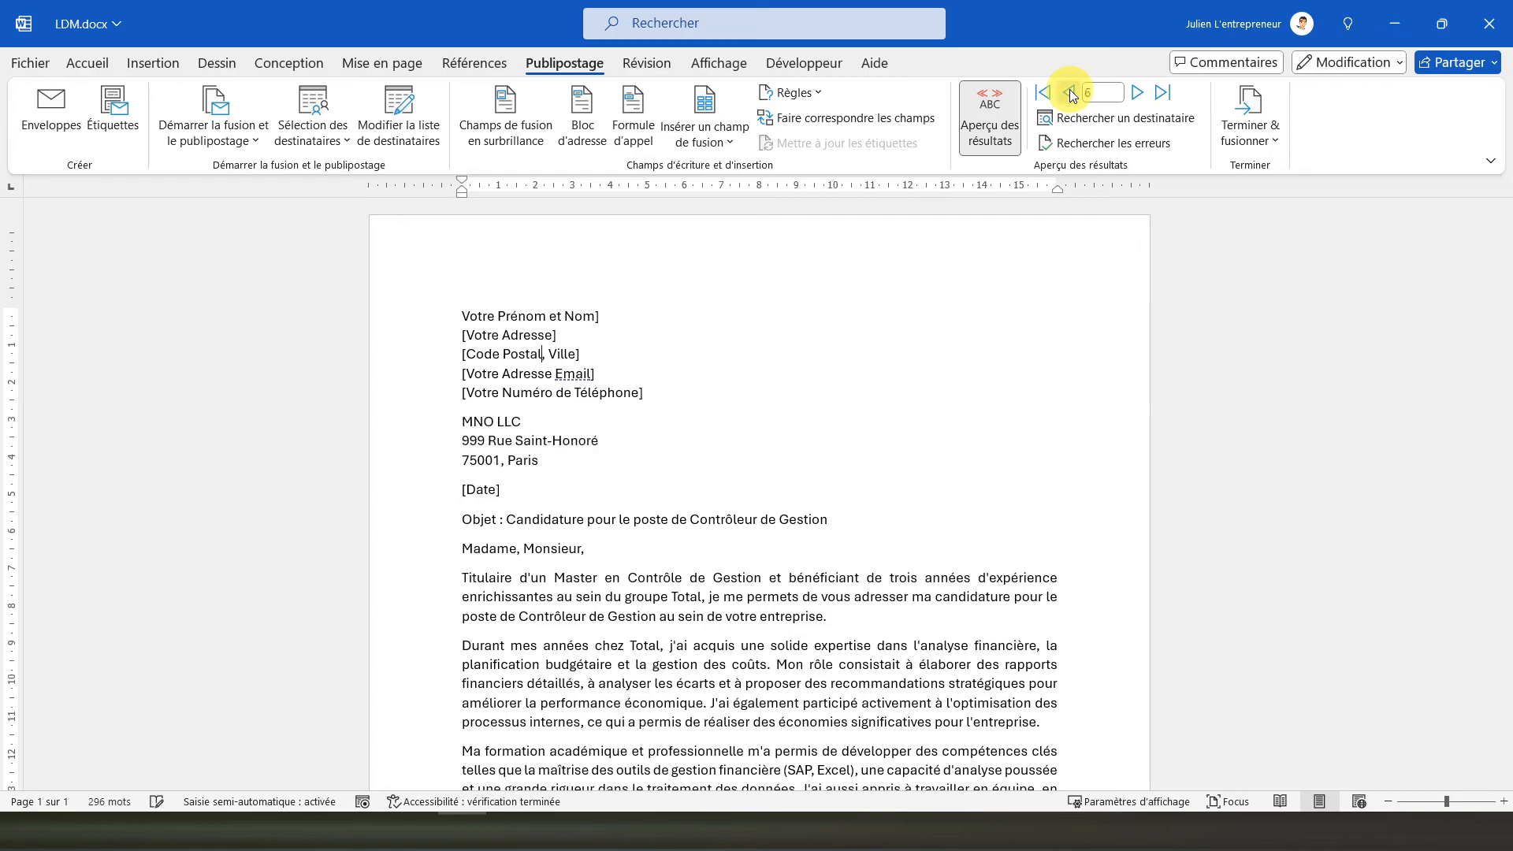
{"action": "left_click", "coordinate": [1070, 93]}
{"action": "left_click", "coordinate": [1069, 93]}
{"action": "left_click", "coordinate": [1069, 93]}
{"action": "left_click", "coordinate": [1070, 93]}
{"action": "left_click", "coordinate": [1070, 93]}
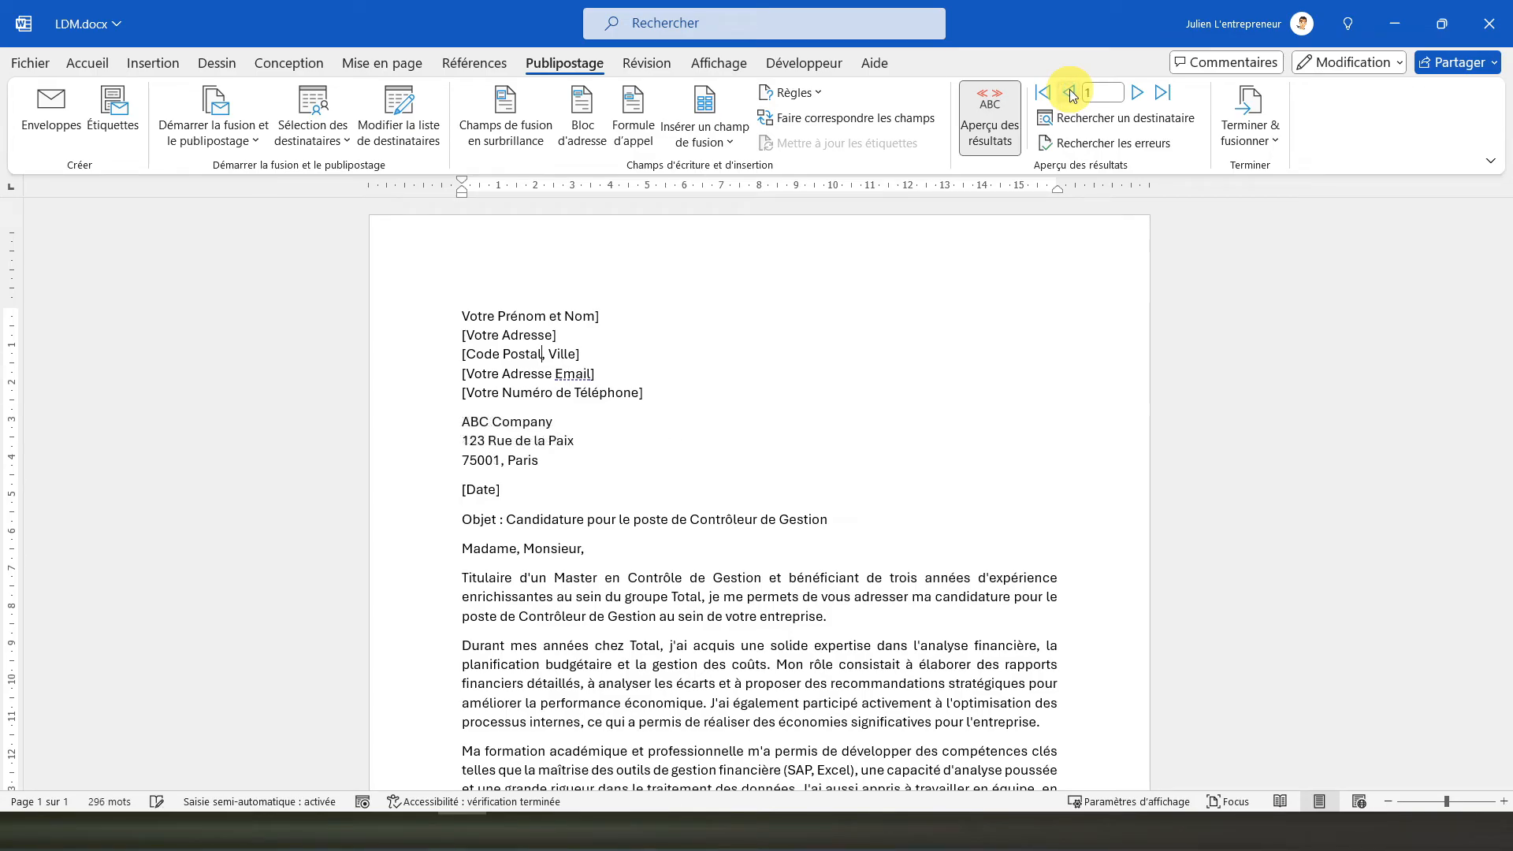
- Search the merge recipients for "ABC" in all fields, and repeat the search in the Nom de la société field only
{"action": "left_click", "coordinate": [1100, 118]}
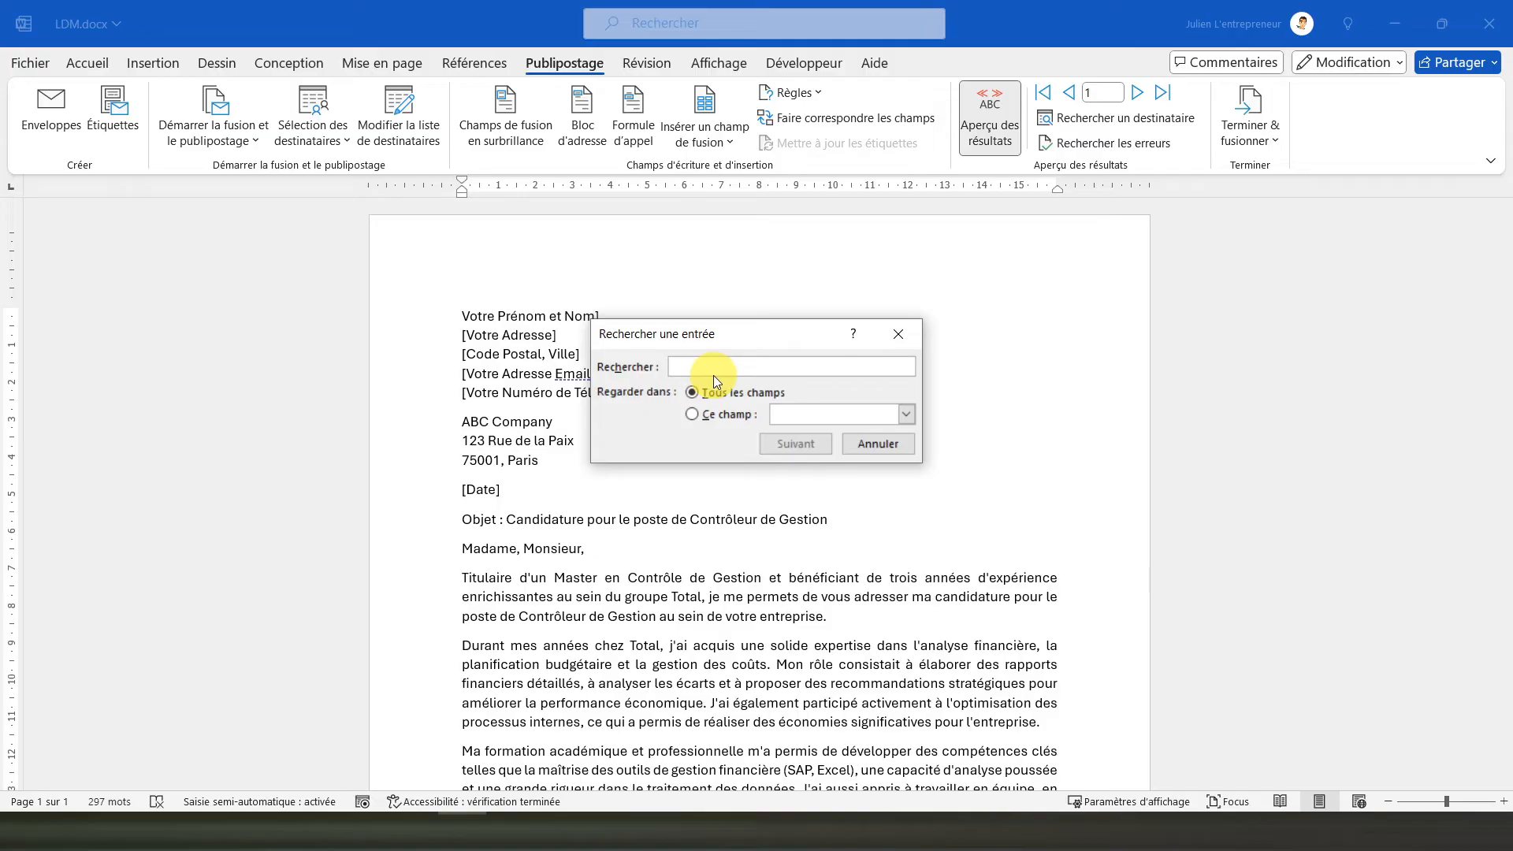
{"action": "type", "text": "ABC"}
{"action": "left_click", "coordinate": [783, 443]}
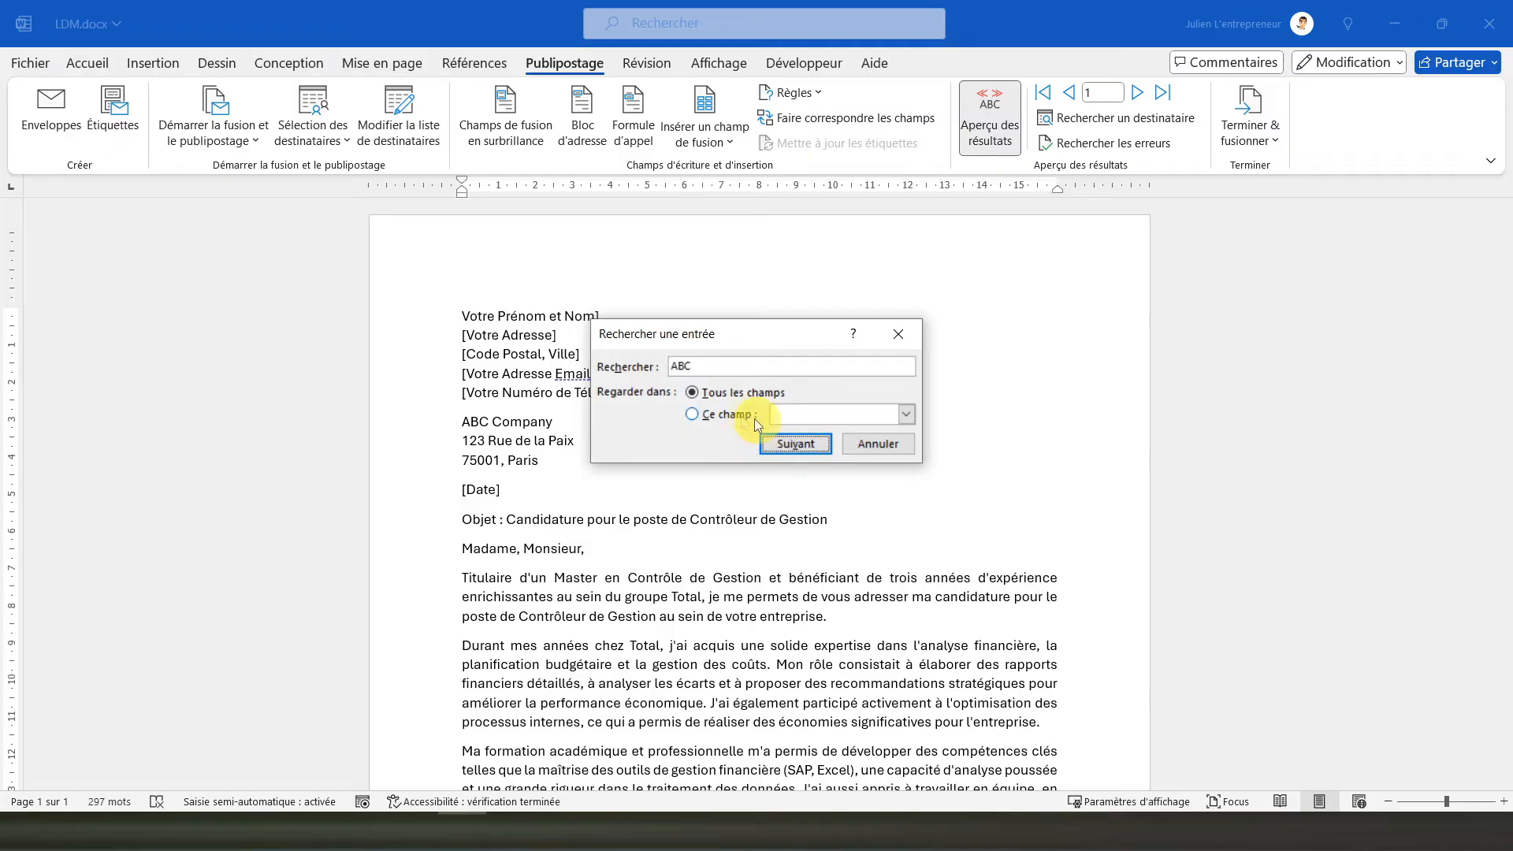
{"action": "left_click", "coordinate": [692, 414]}
{"action": "left_click", "coordinate": [908, 413]}
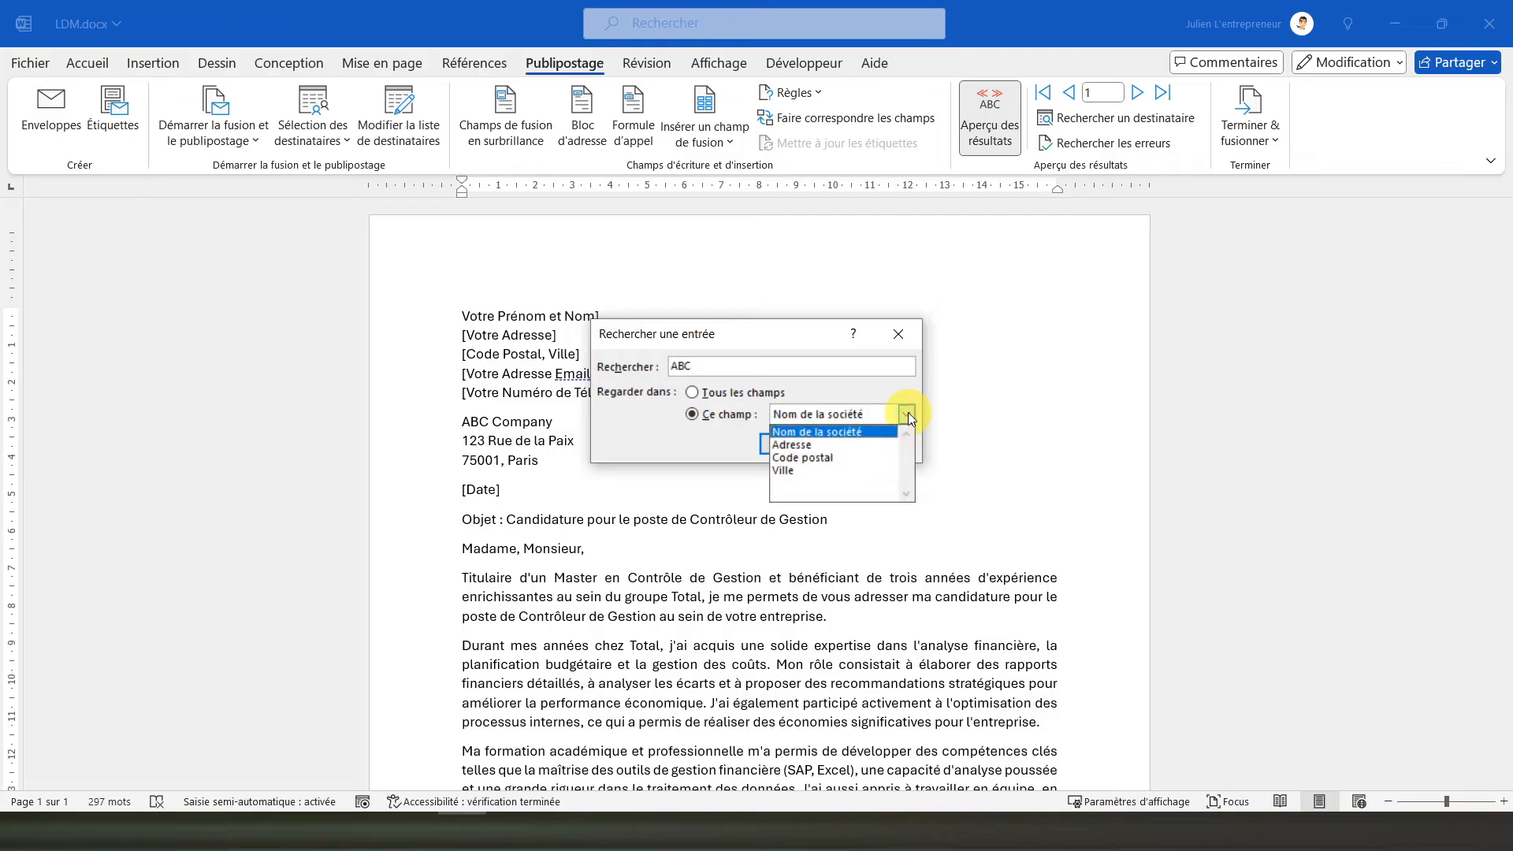
{"action": "left_click", "coordinate": [815, 432]}
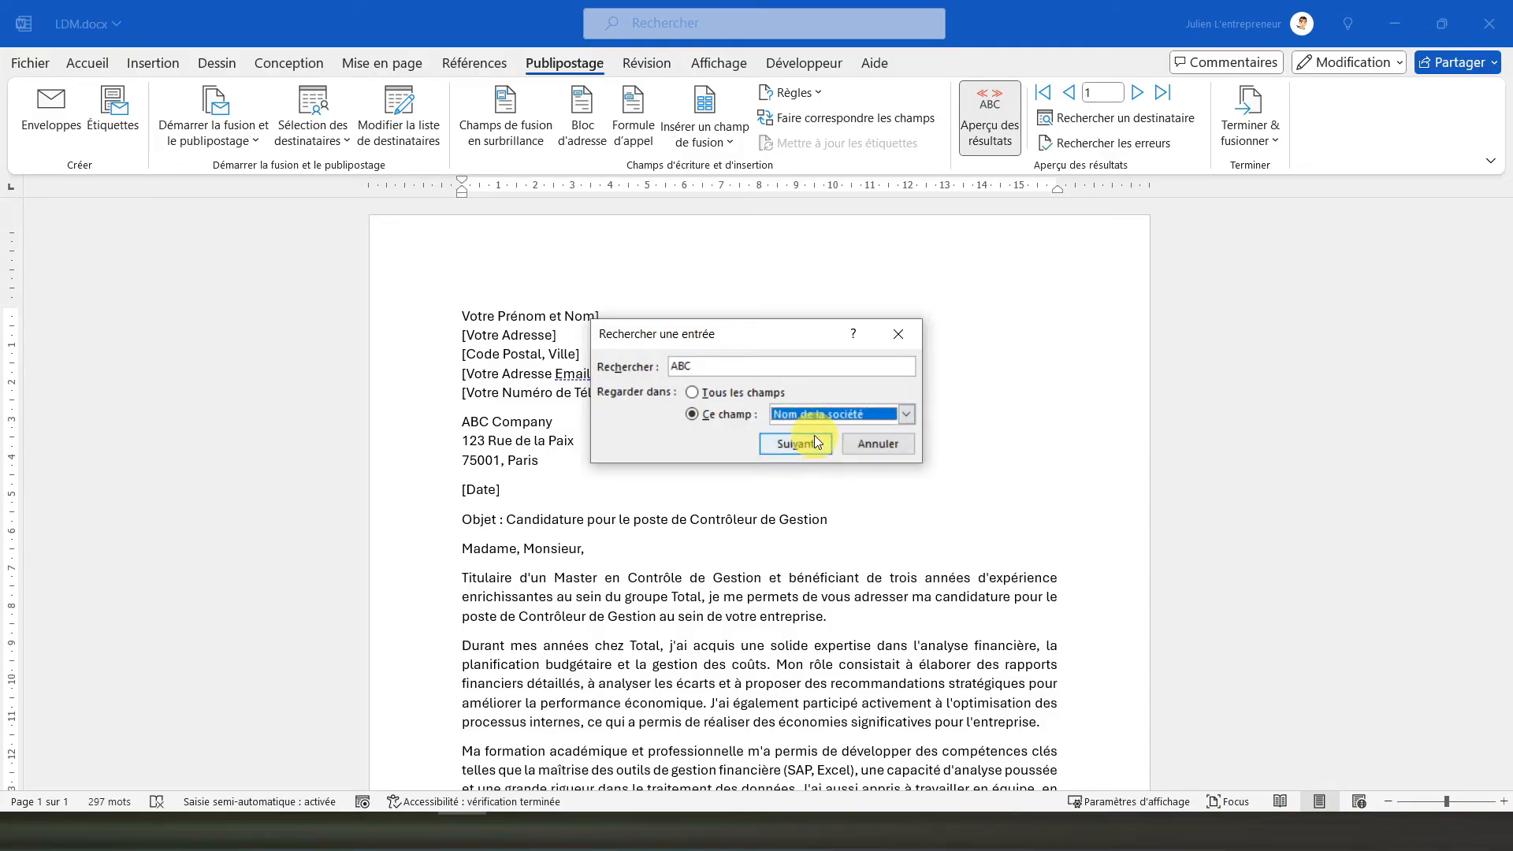
{"action": "left_click", "coordinate": [791, 446]}
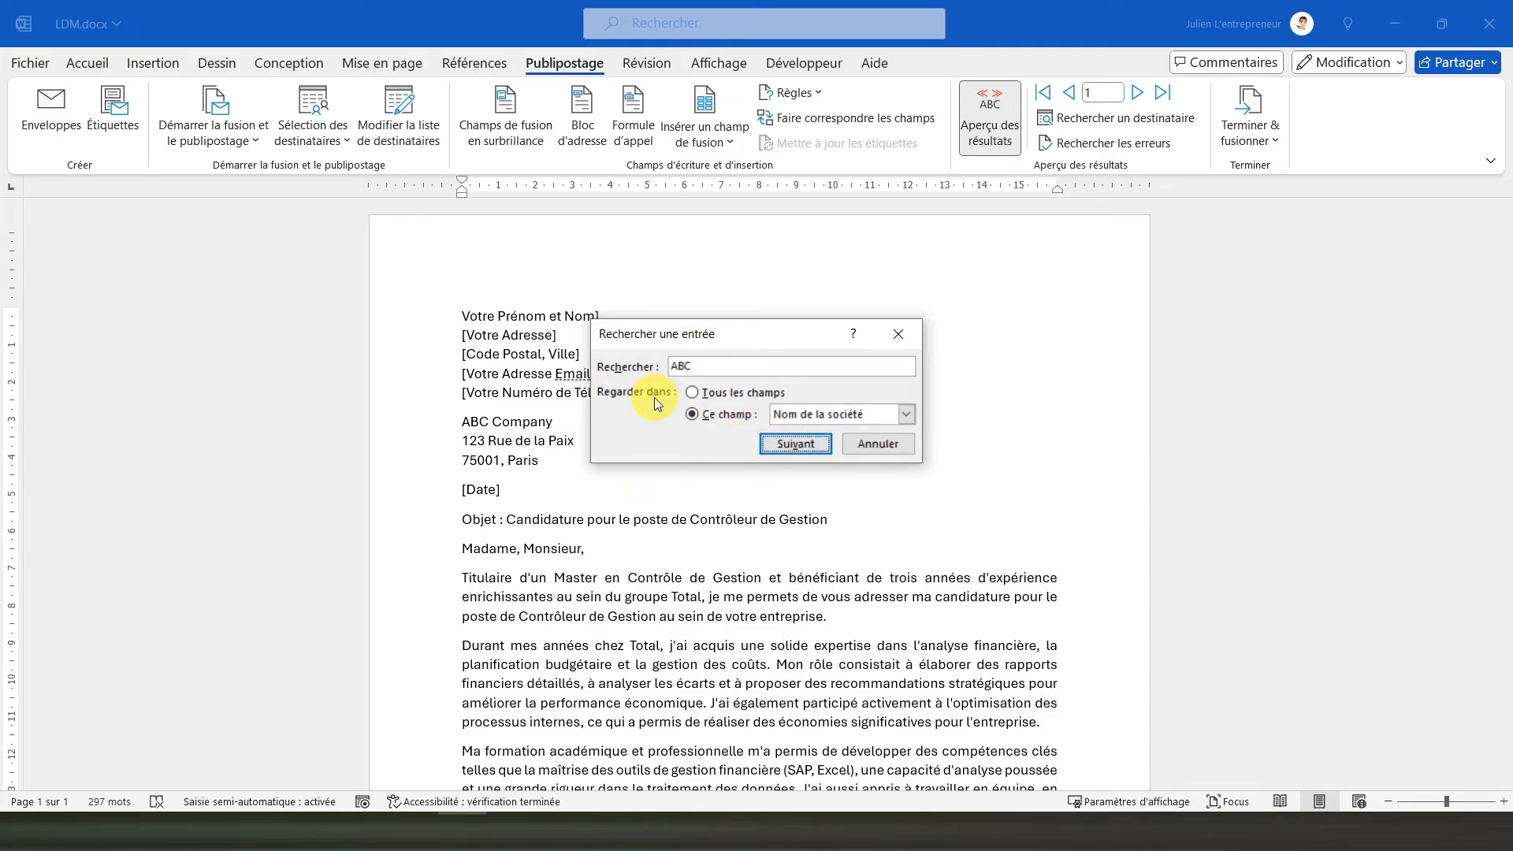
{"action": "left_click", "coordinate": [898, 333]}
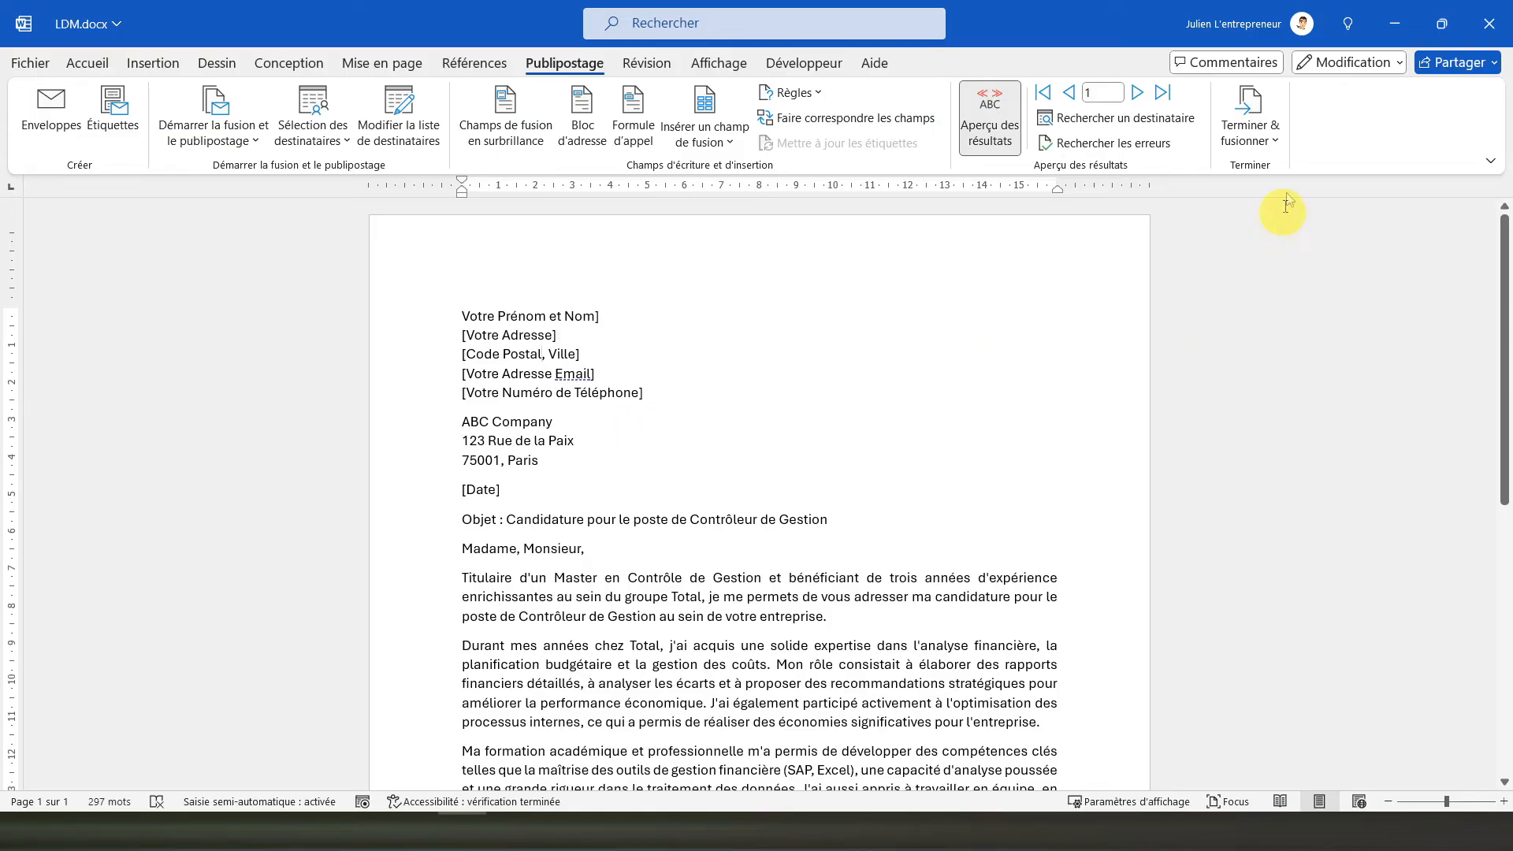
- Review the record range options for merging the letters into individual documents, and leave without merging
{"action": "left_click", "coordinate": [1253, 142]}
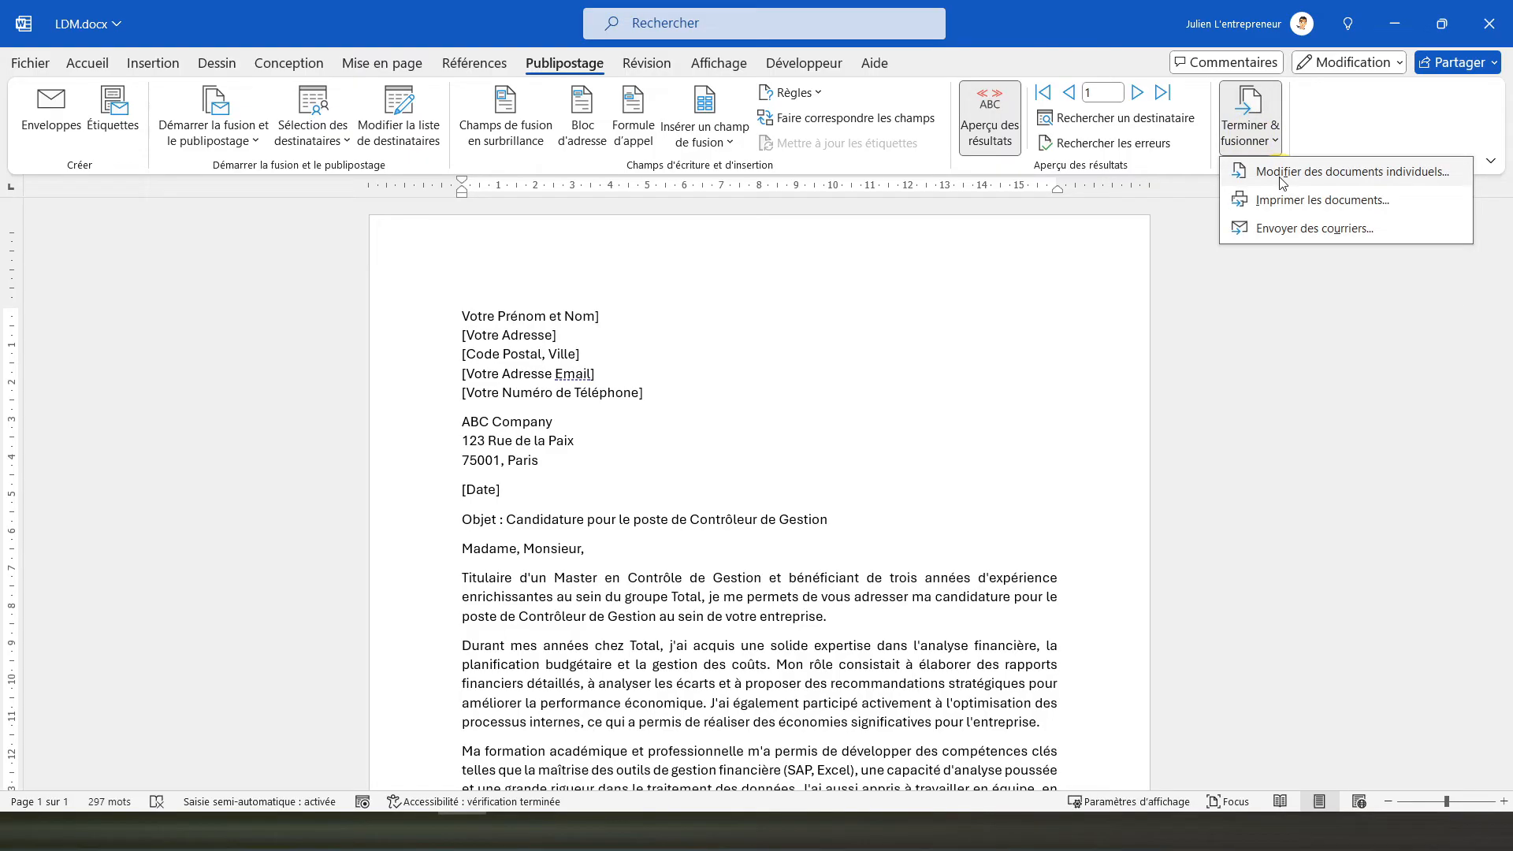
{"action": "left_click", "coordinate": [1324, 172]}
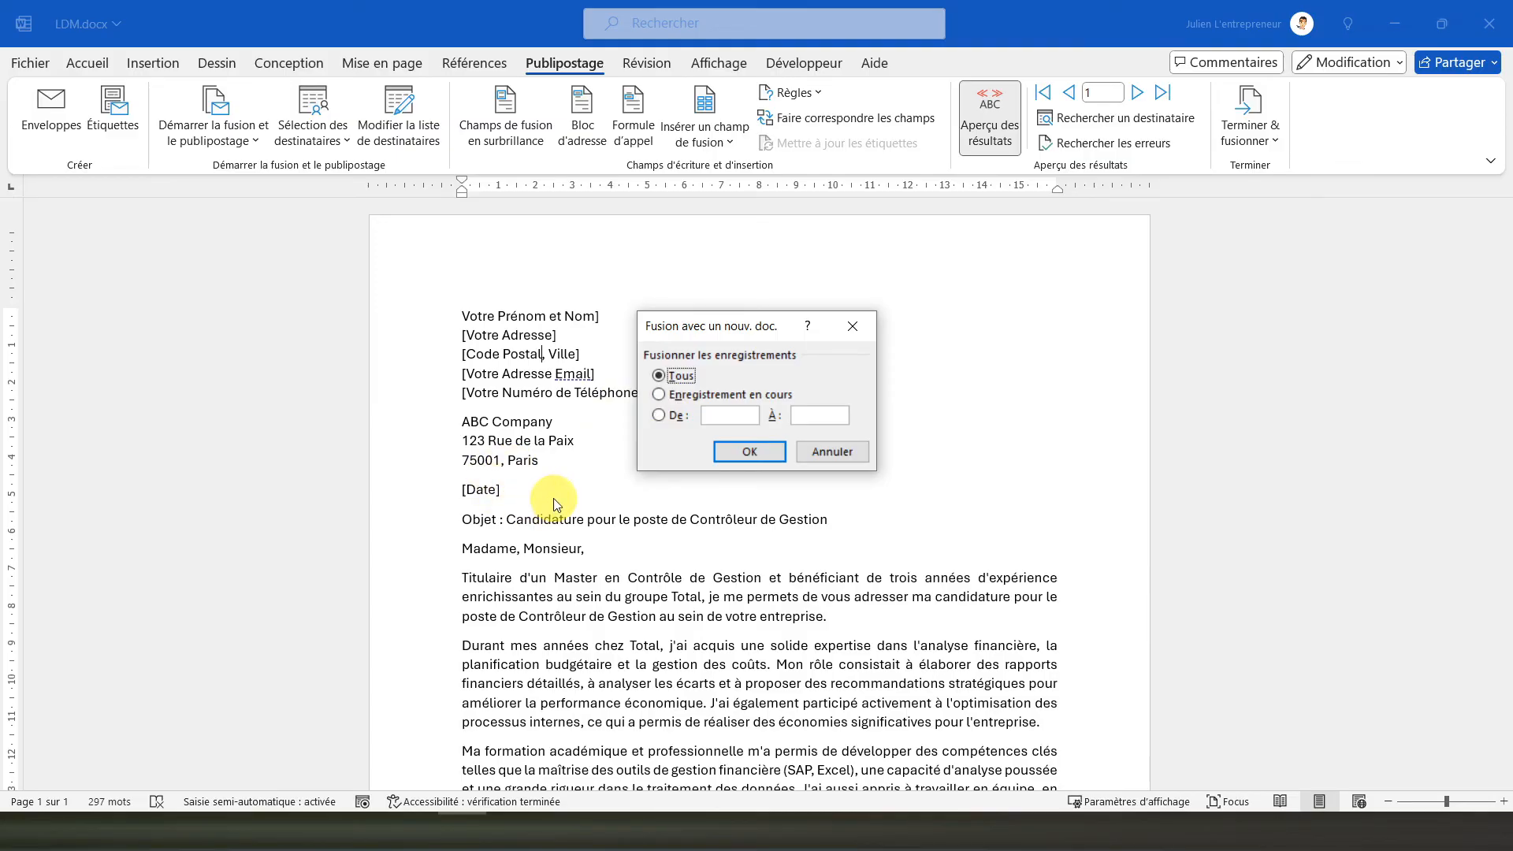
{"action": "left_click", "coordinate": [845, 452]}
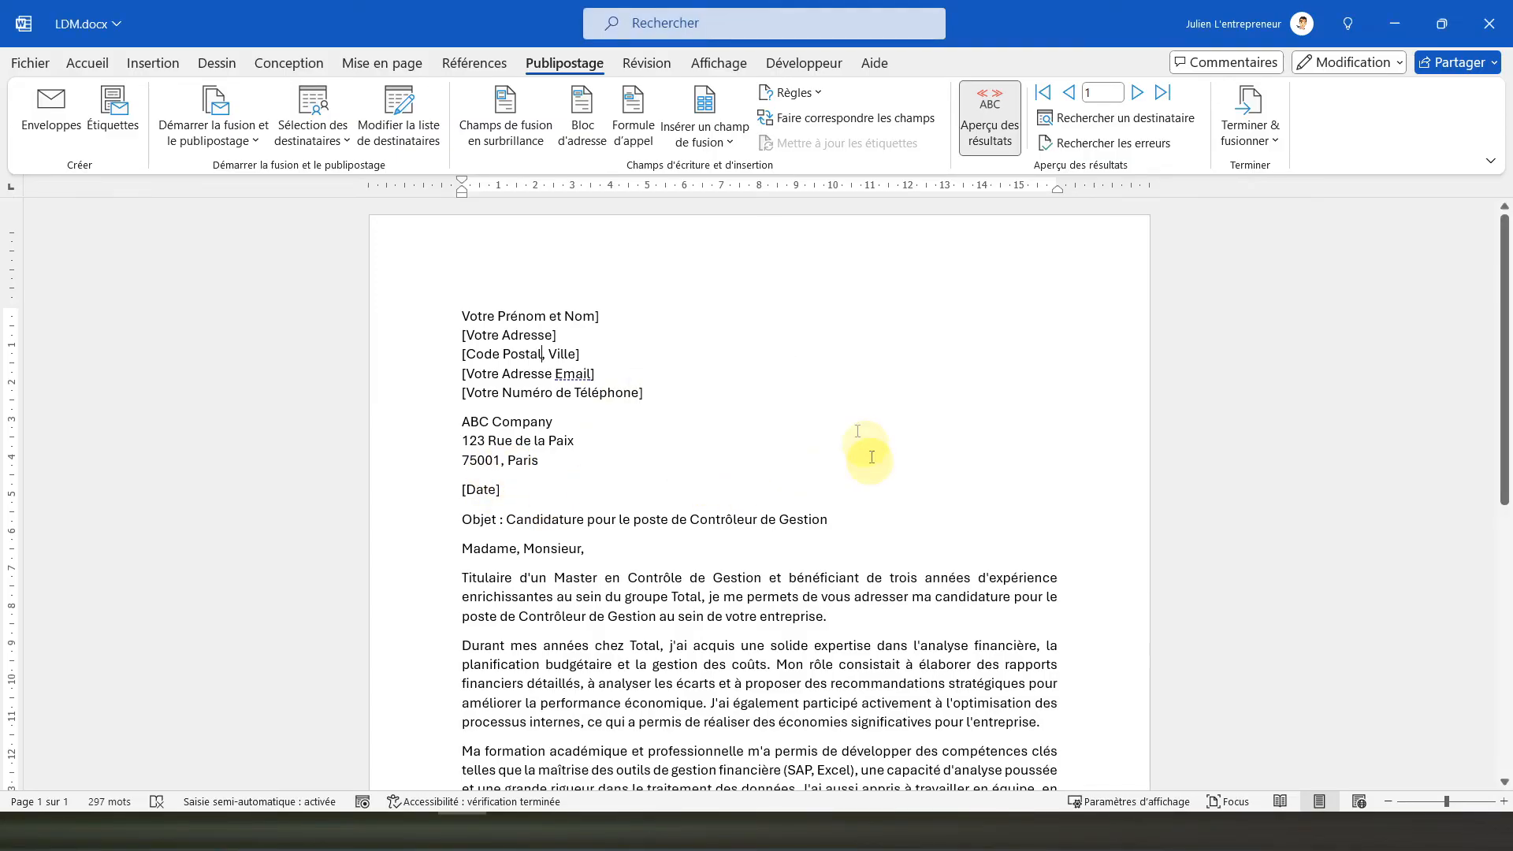
- Try setting up an e-mail merge with Nom de la société as the recipient field, and cancel it
{"action": "left_click", "coordinate": [1252, 138]}
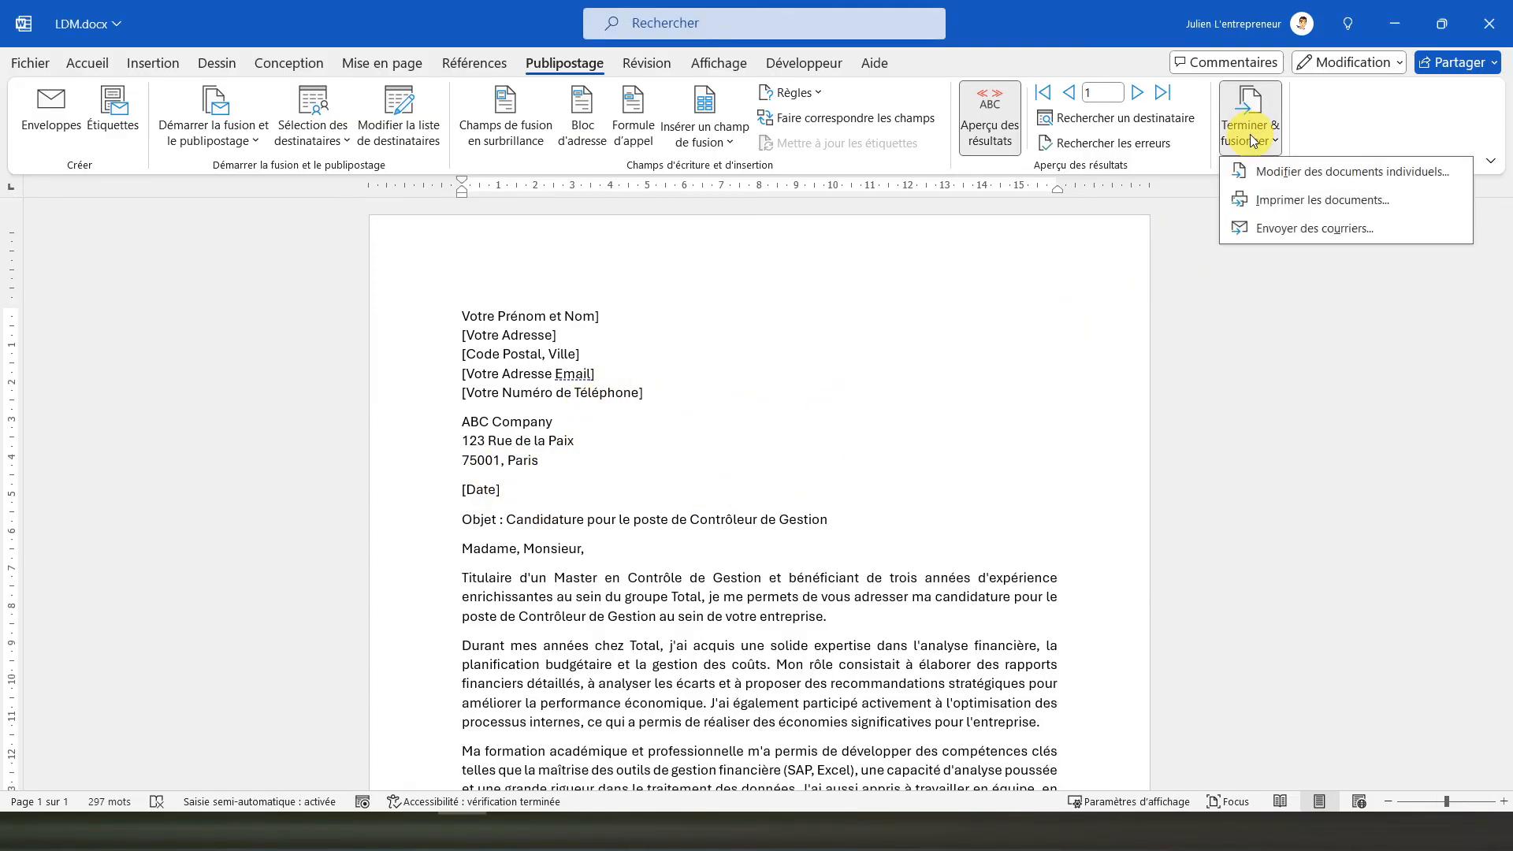
{"action": "left_click", "coordinate": [1278, 228]}
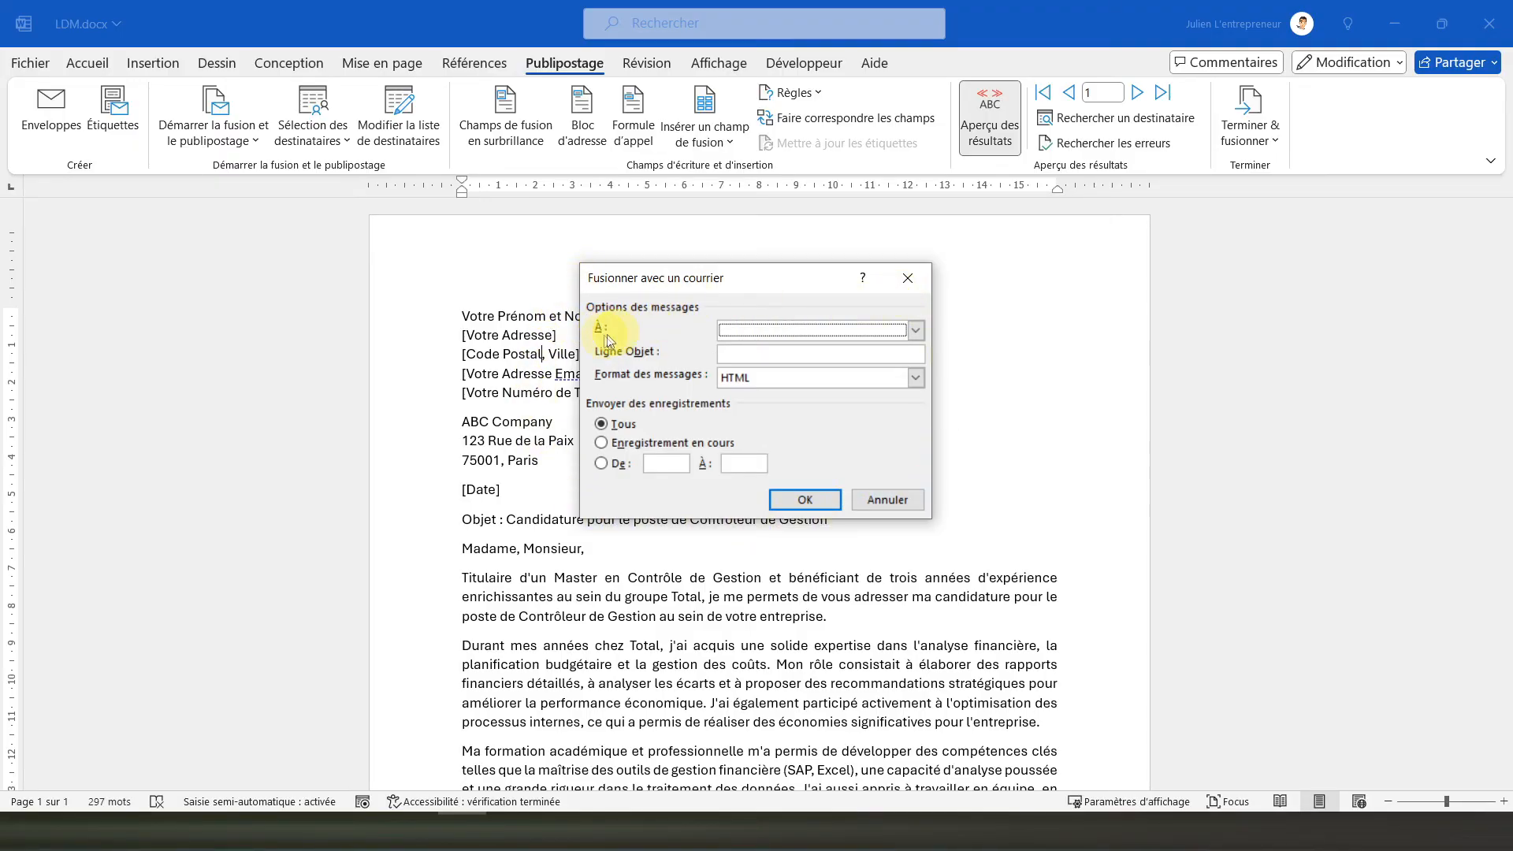
{"action": "left_click", "coordinate": [916, 331]}
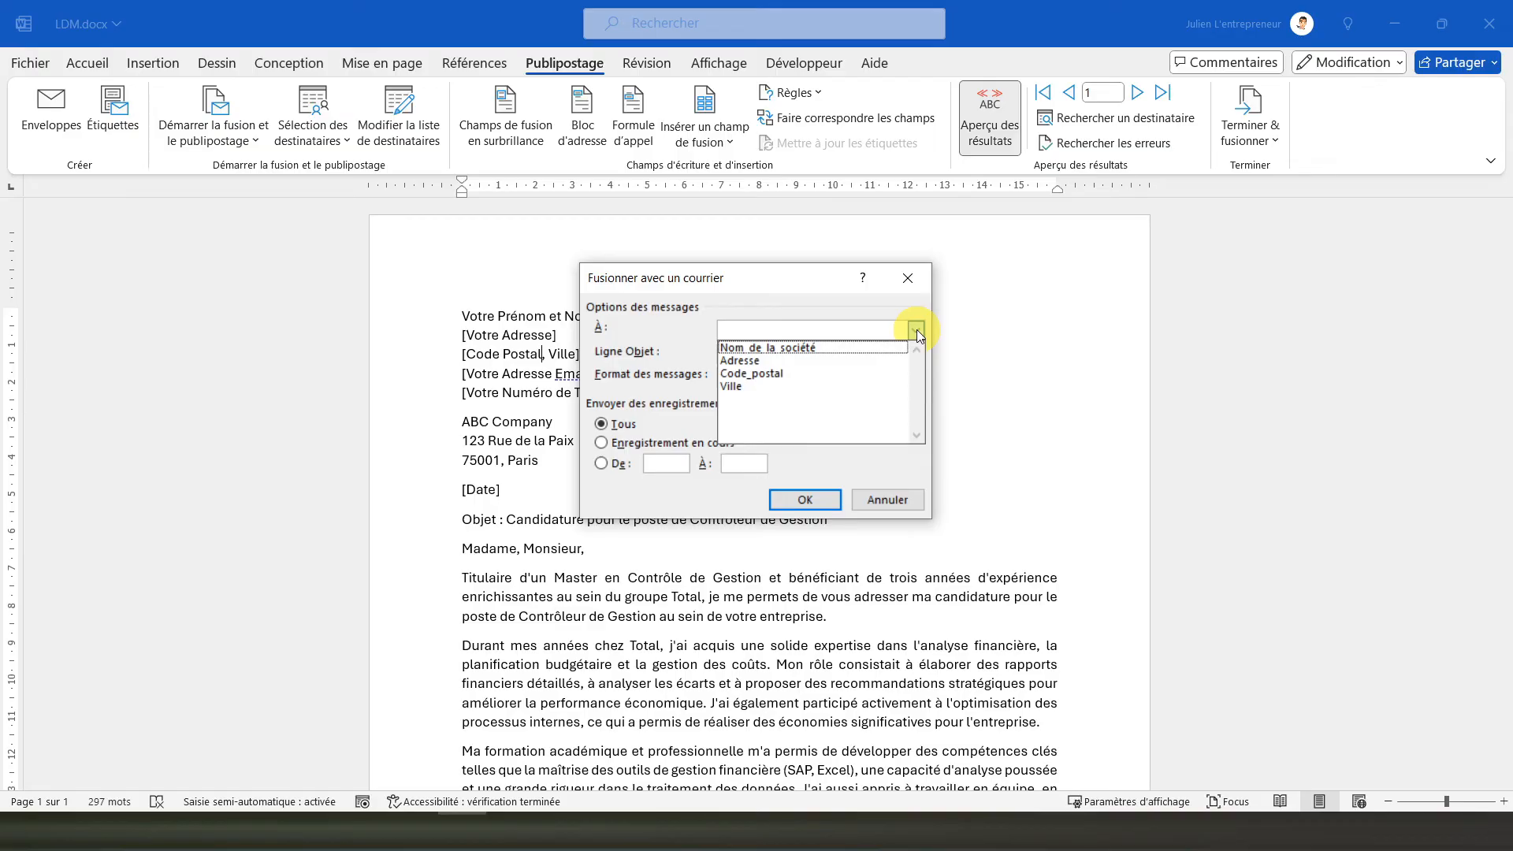
{"action": "left_click", "coordinate": [916, 329]}
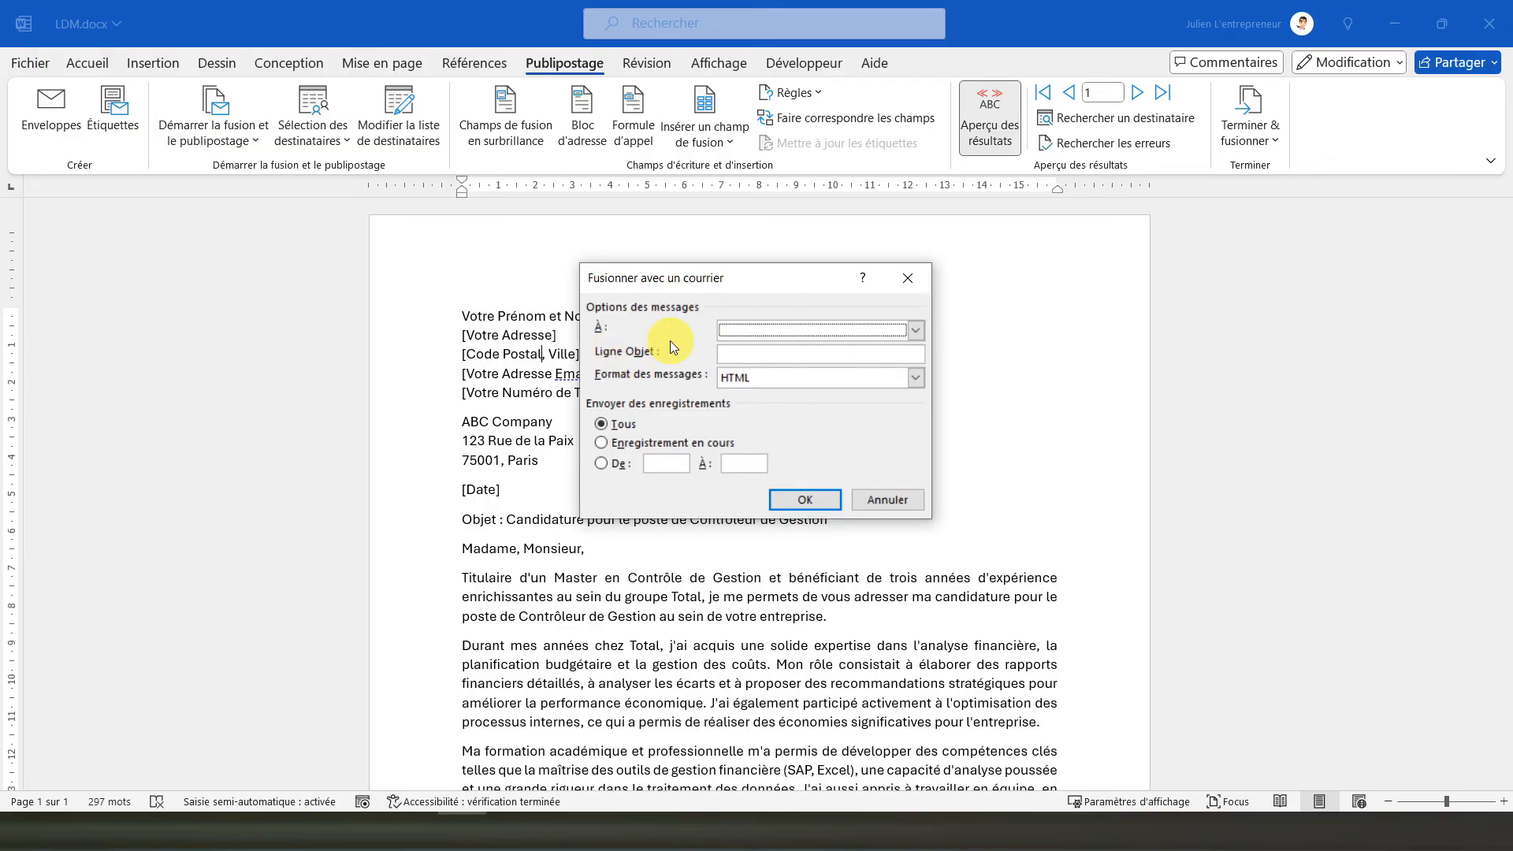
{"action": "left_click", "coordinate": [564, 827]}
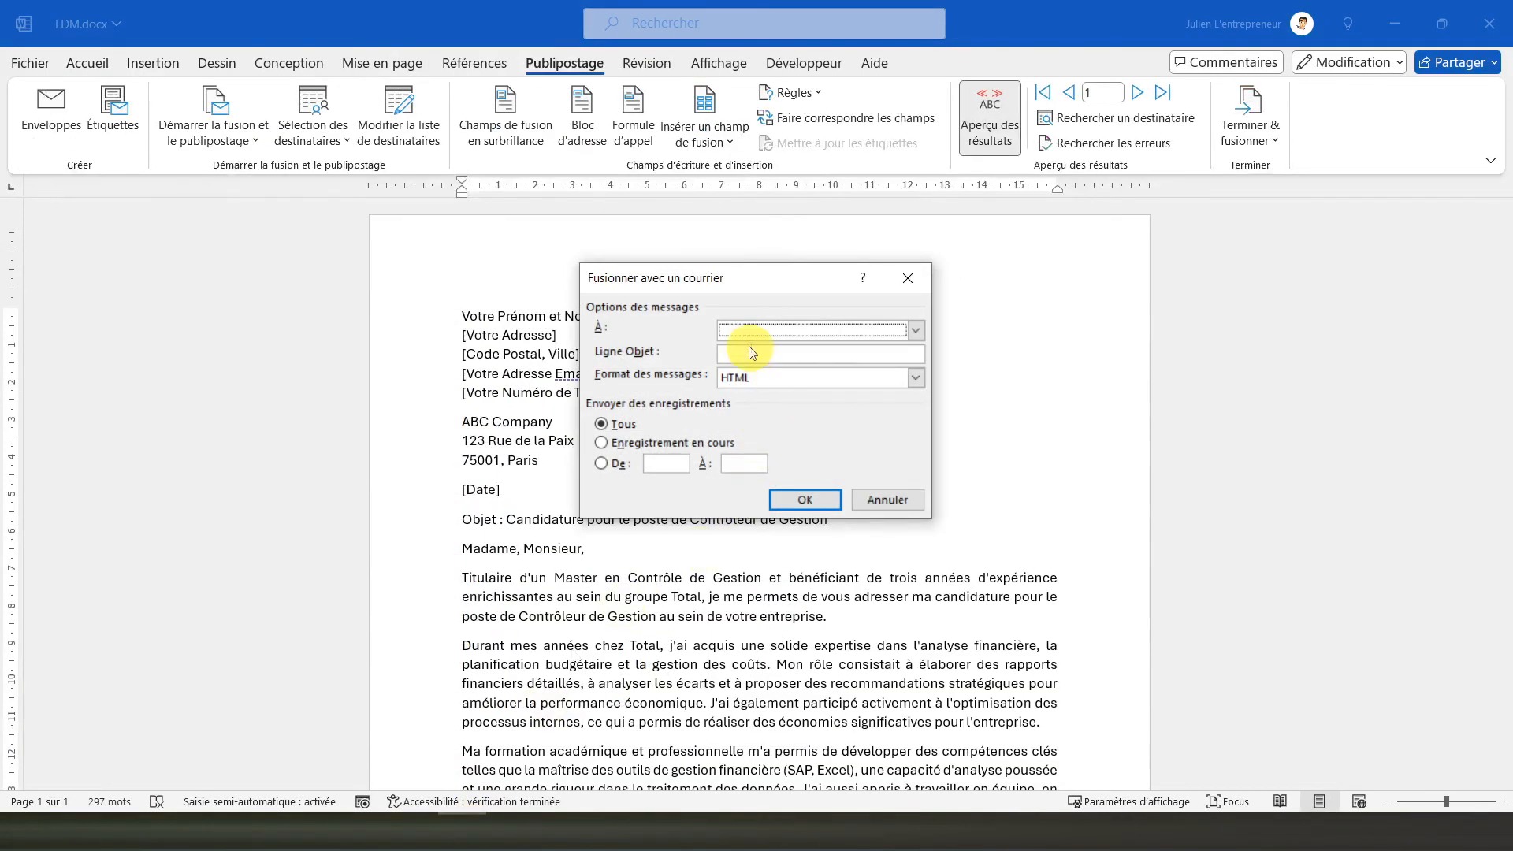
{"action": "left_click", "coordinate": [750, 327]}
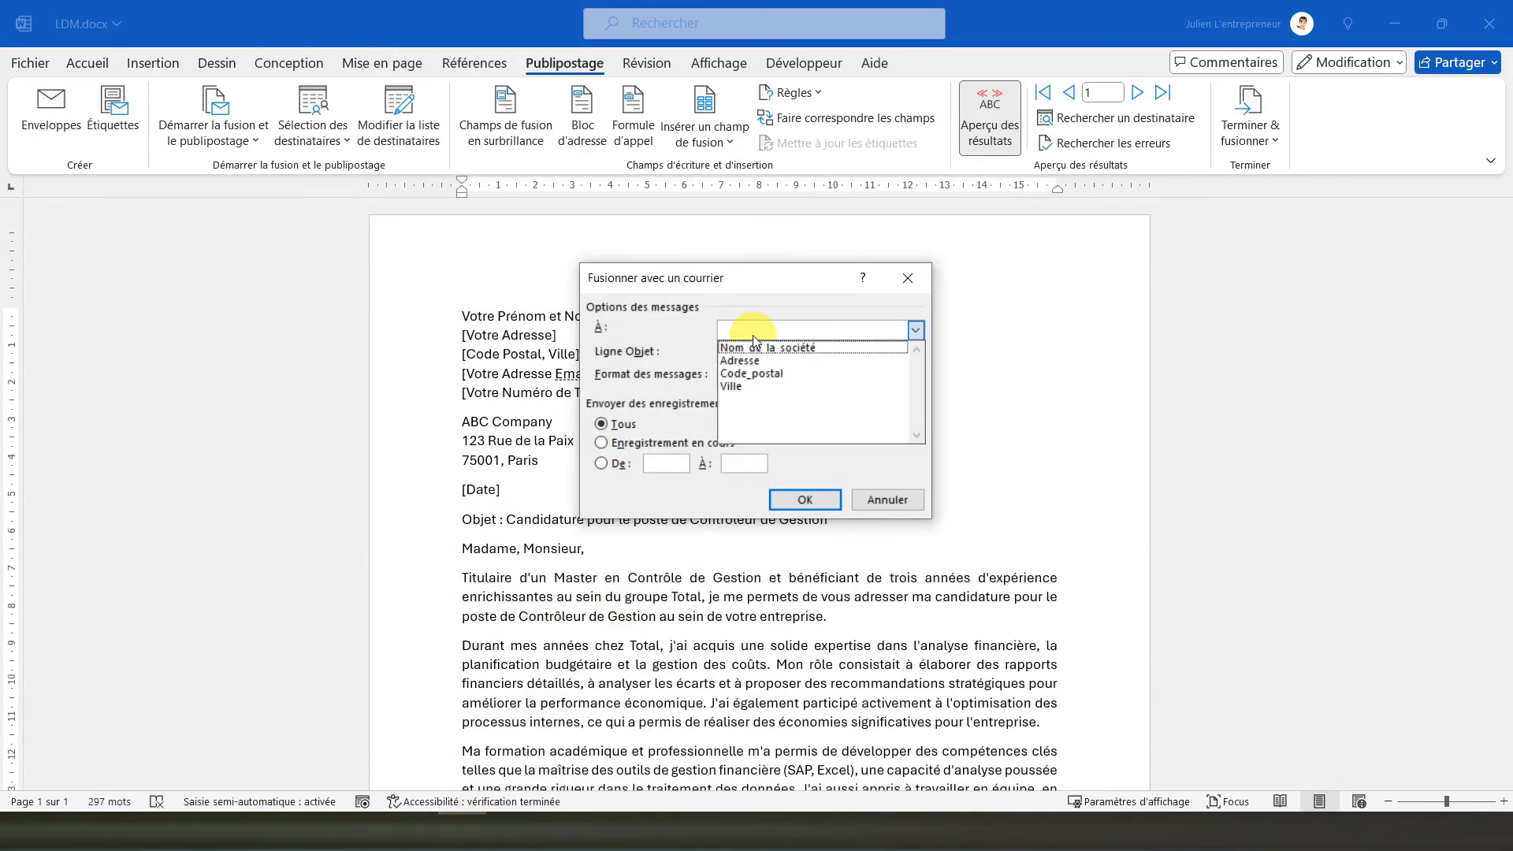
{"action": "left_click", "coordinate": [755, 347]}
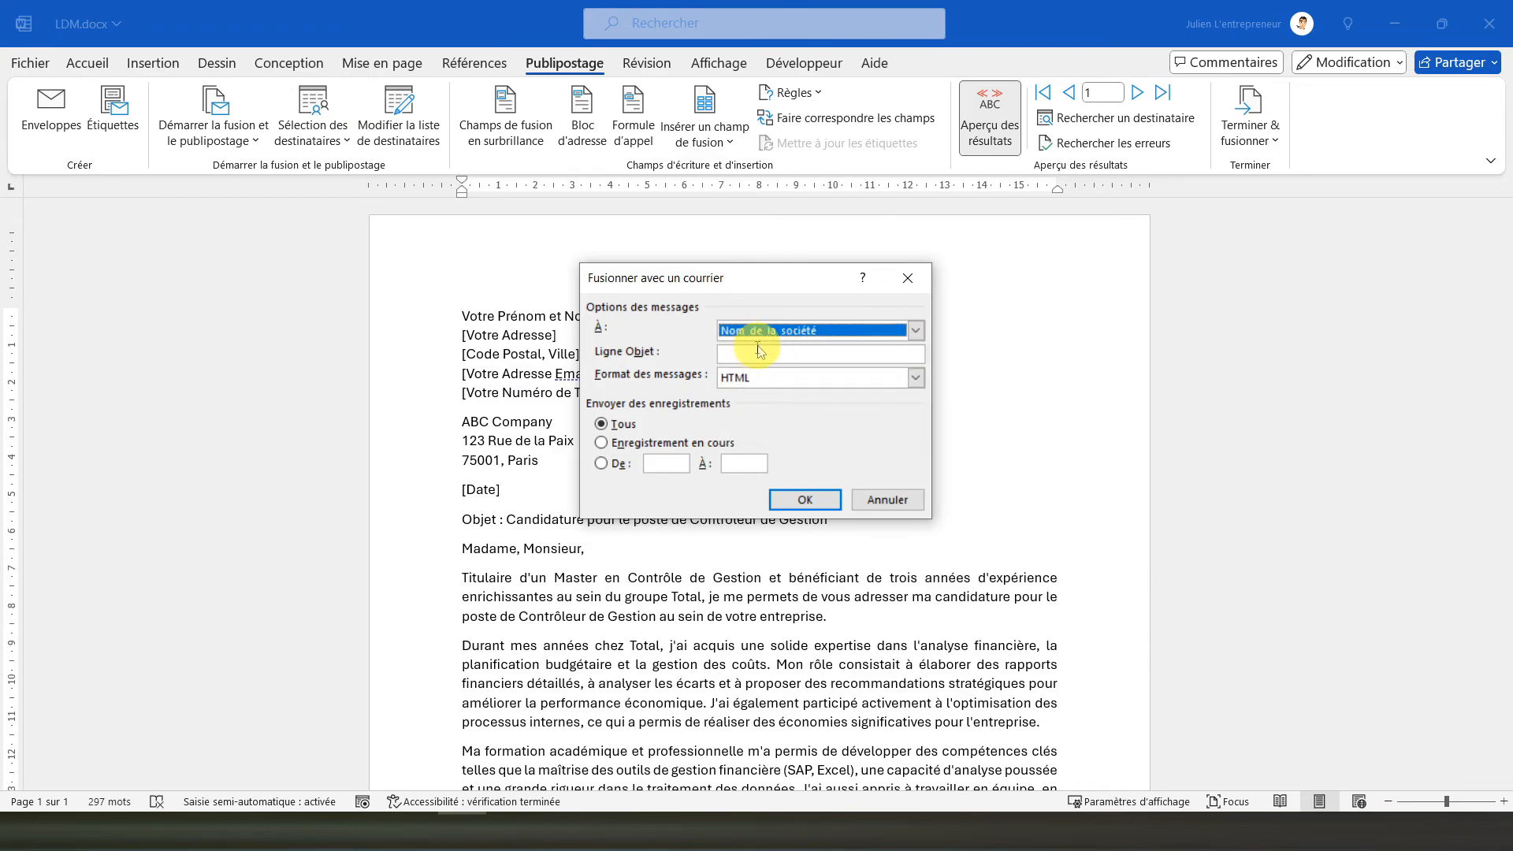
{"action": "left_click", "coordinate": [745, 356]}
{"action": "left_click", "coordinate": [867, 502]}
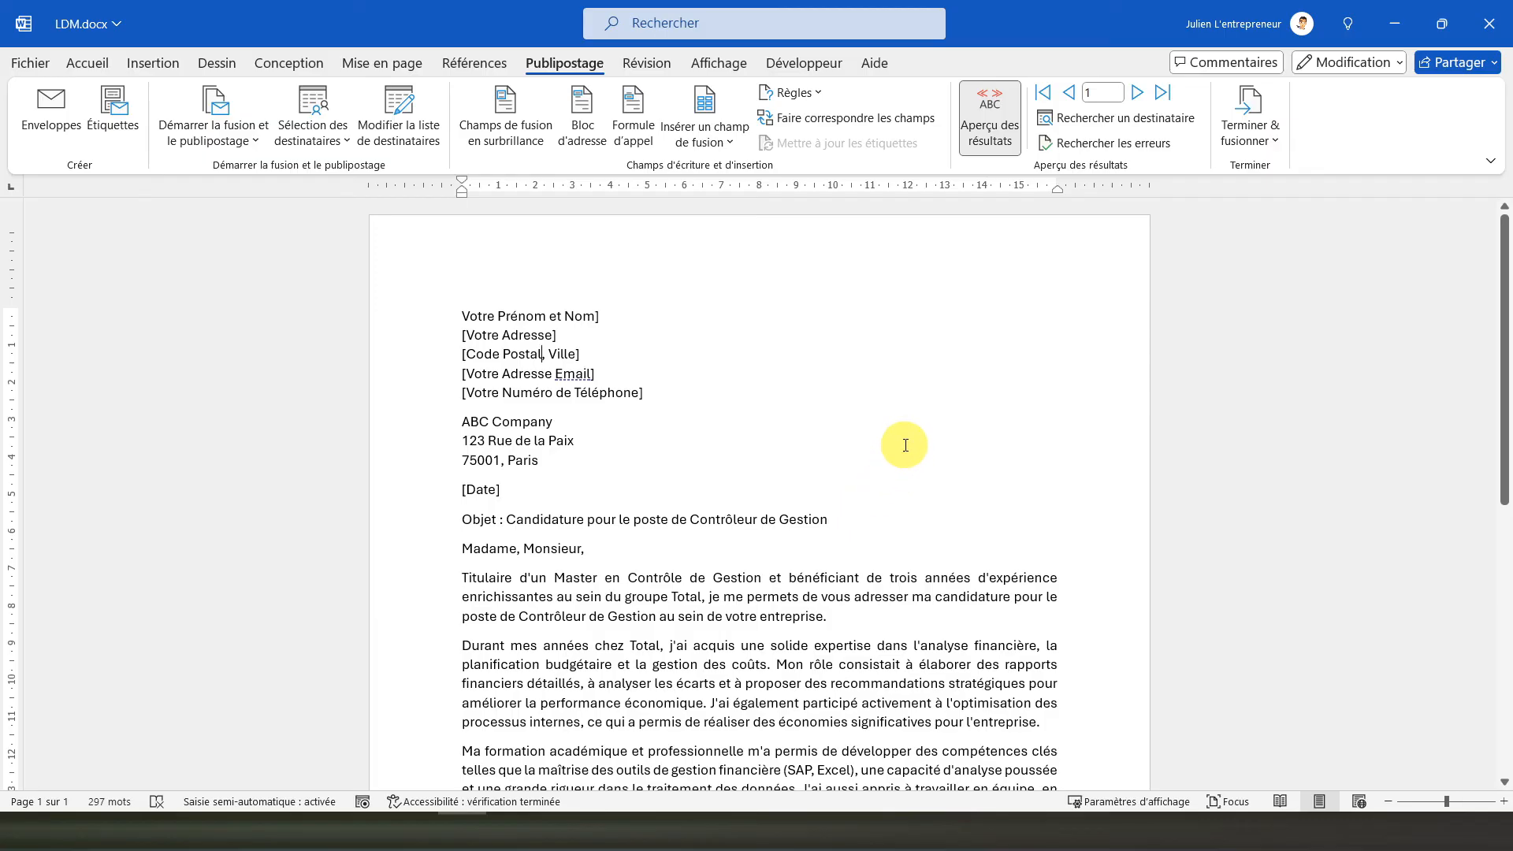
- Review the merge recipient list drawn from Candidature.xlsx and its inclusion checkboxes, and close the list
{"action": "left_click", "coordinate": [396, 129]}
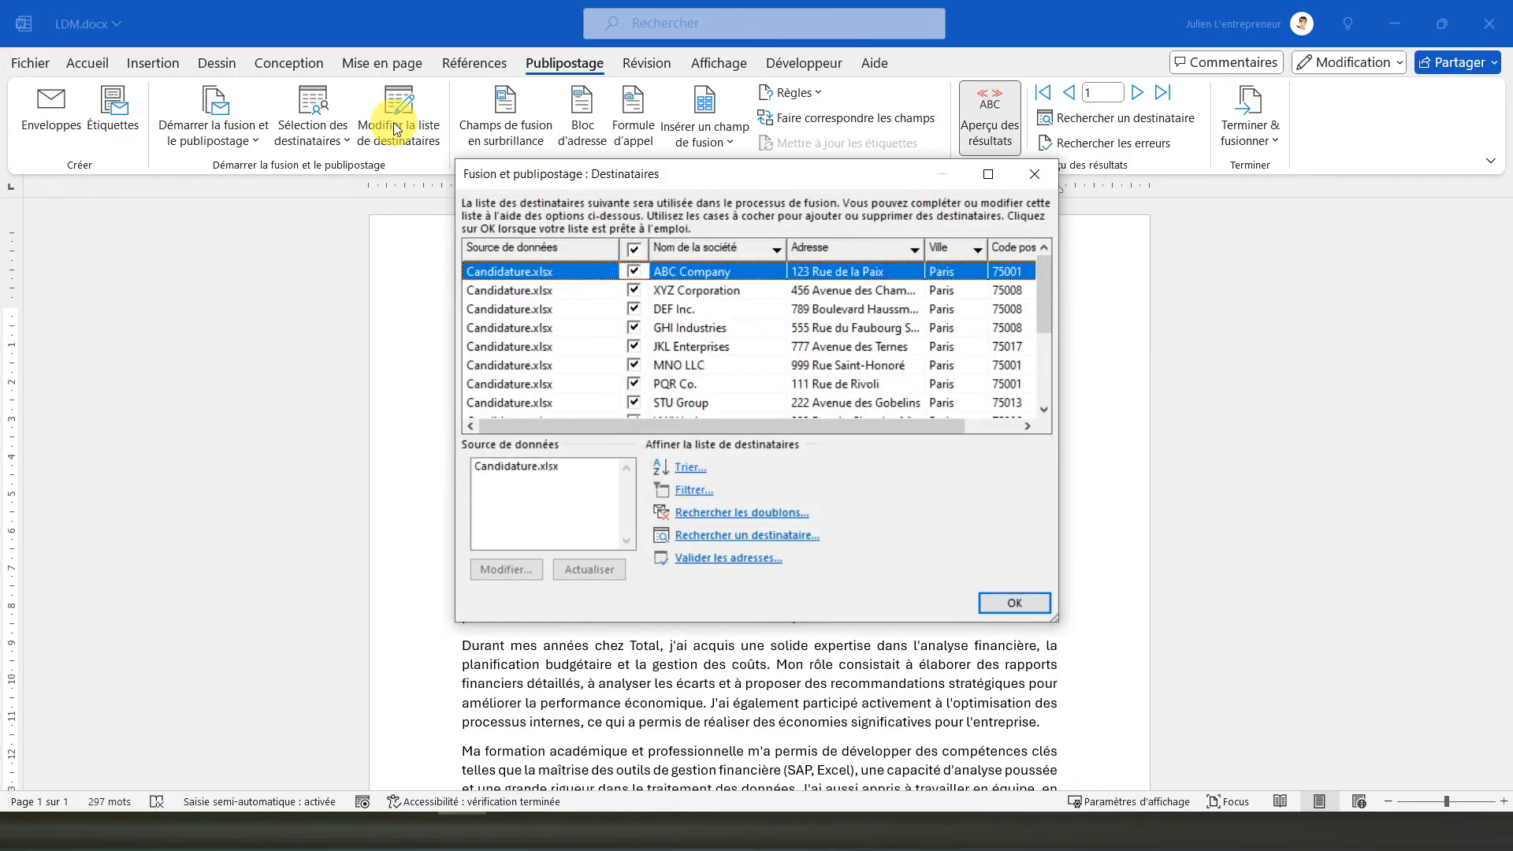
{"action": "left_click_drag", "start_coordinate": [609, 427], "coordinate": [588, 394]}
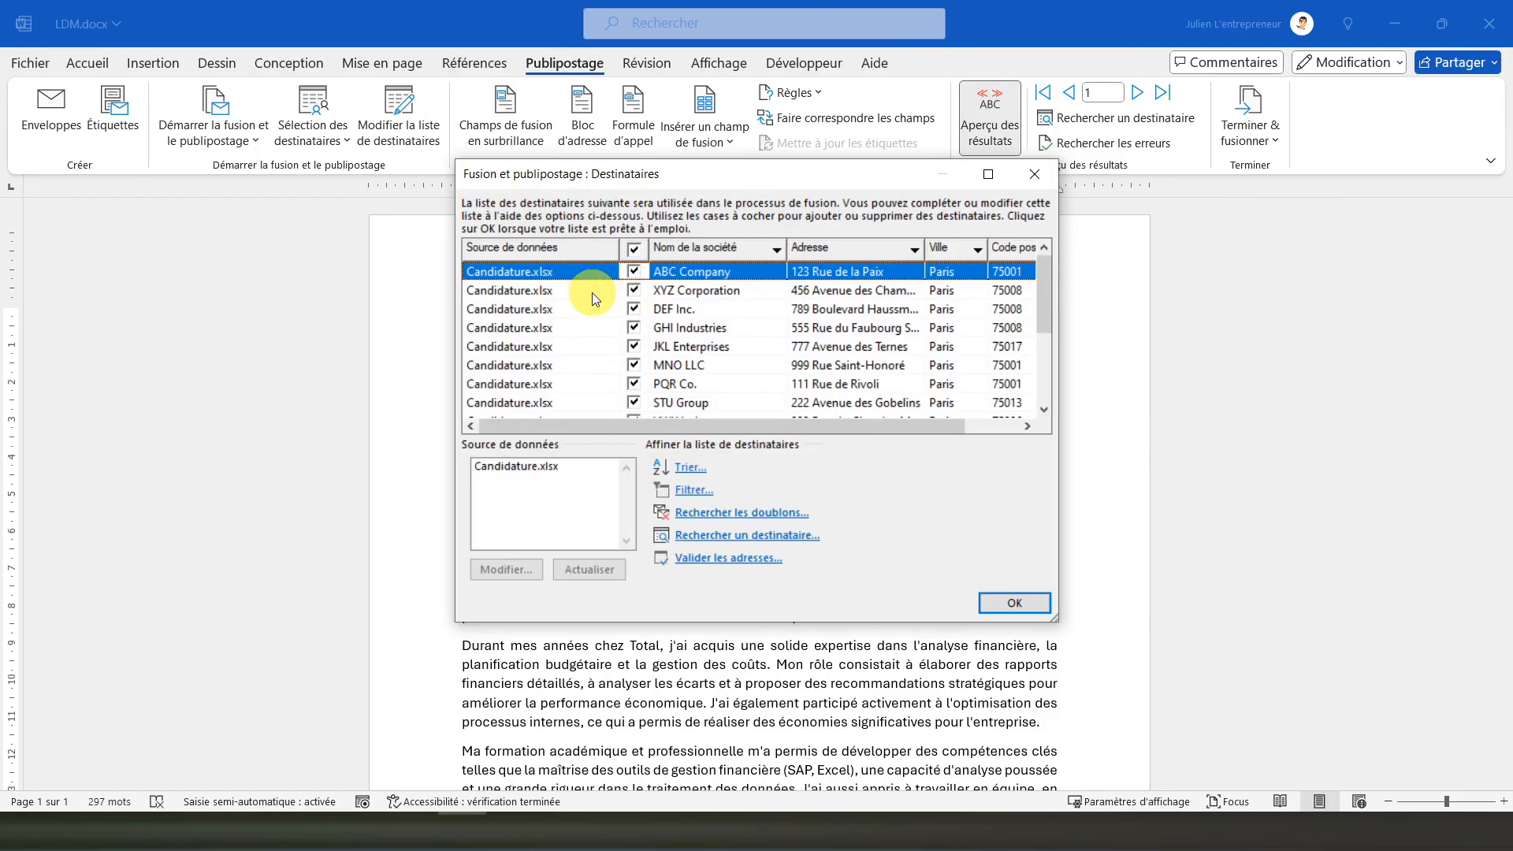
{"action": "left_click", "coordinate": [633, 250]}
{"action": "left_click", "coordinate": [1034, 174]}
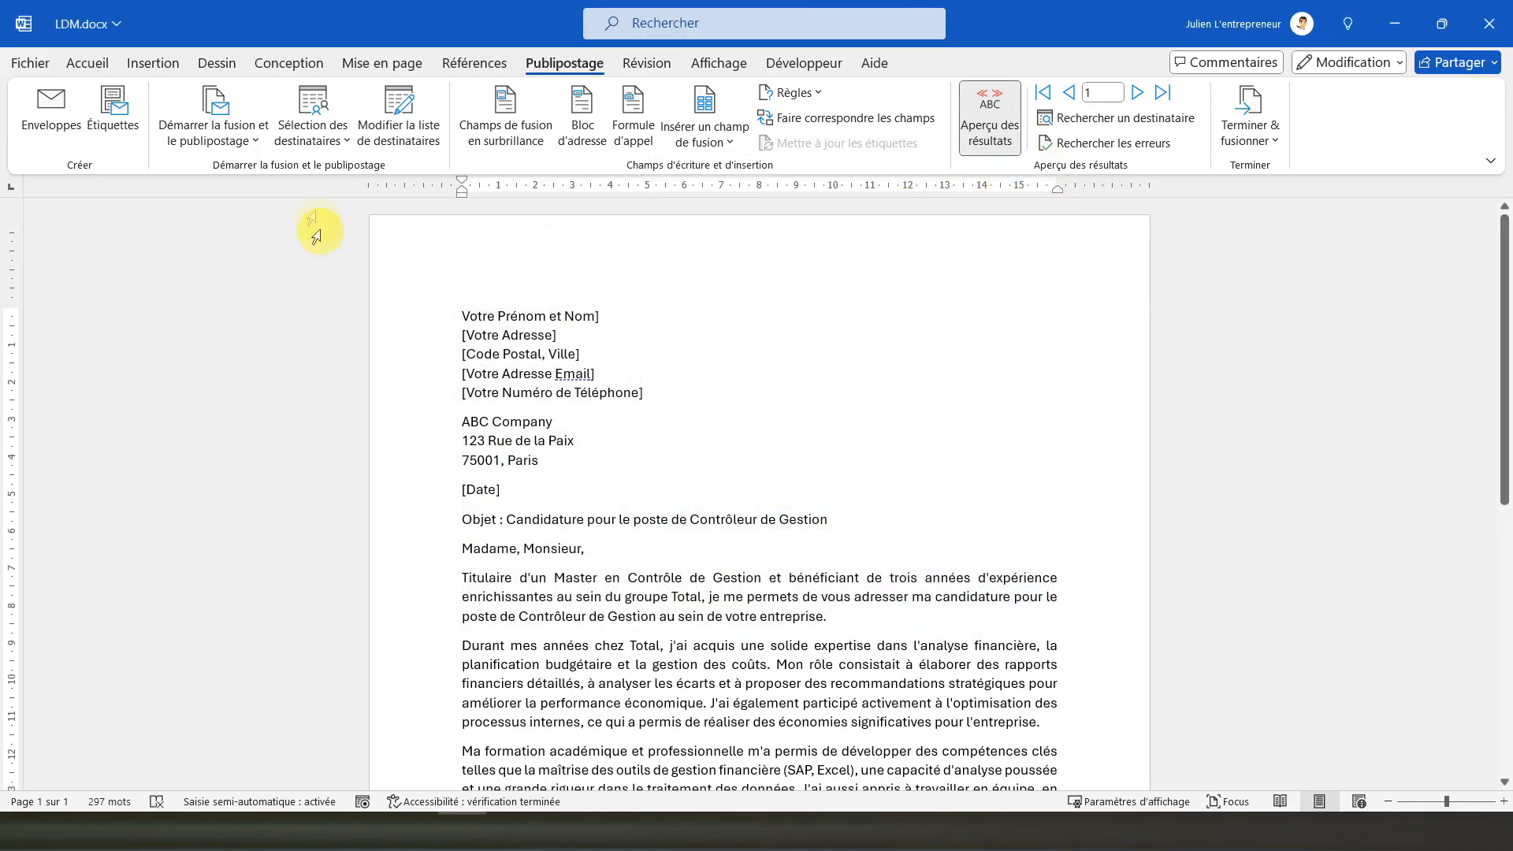
{"action": "left_click", "coordinate": [312, 143]}
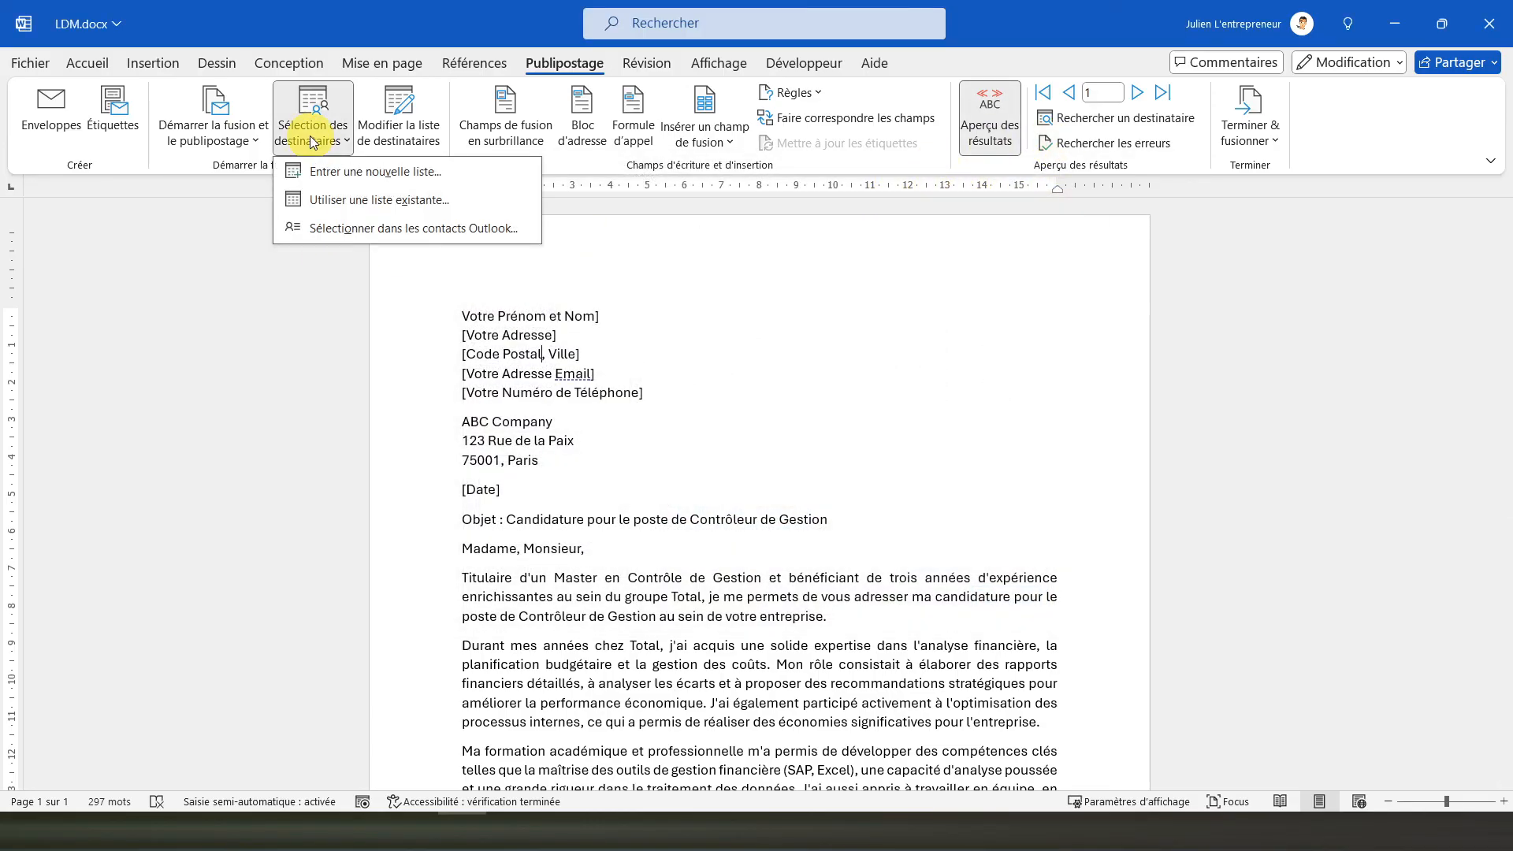
{"action": "left_click", "coordinate": [217, 136]}
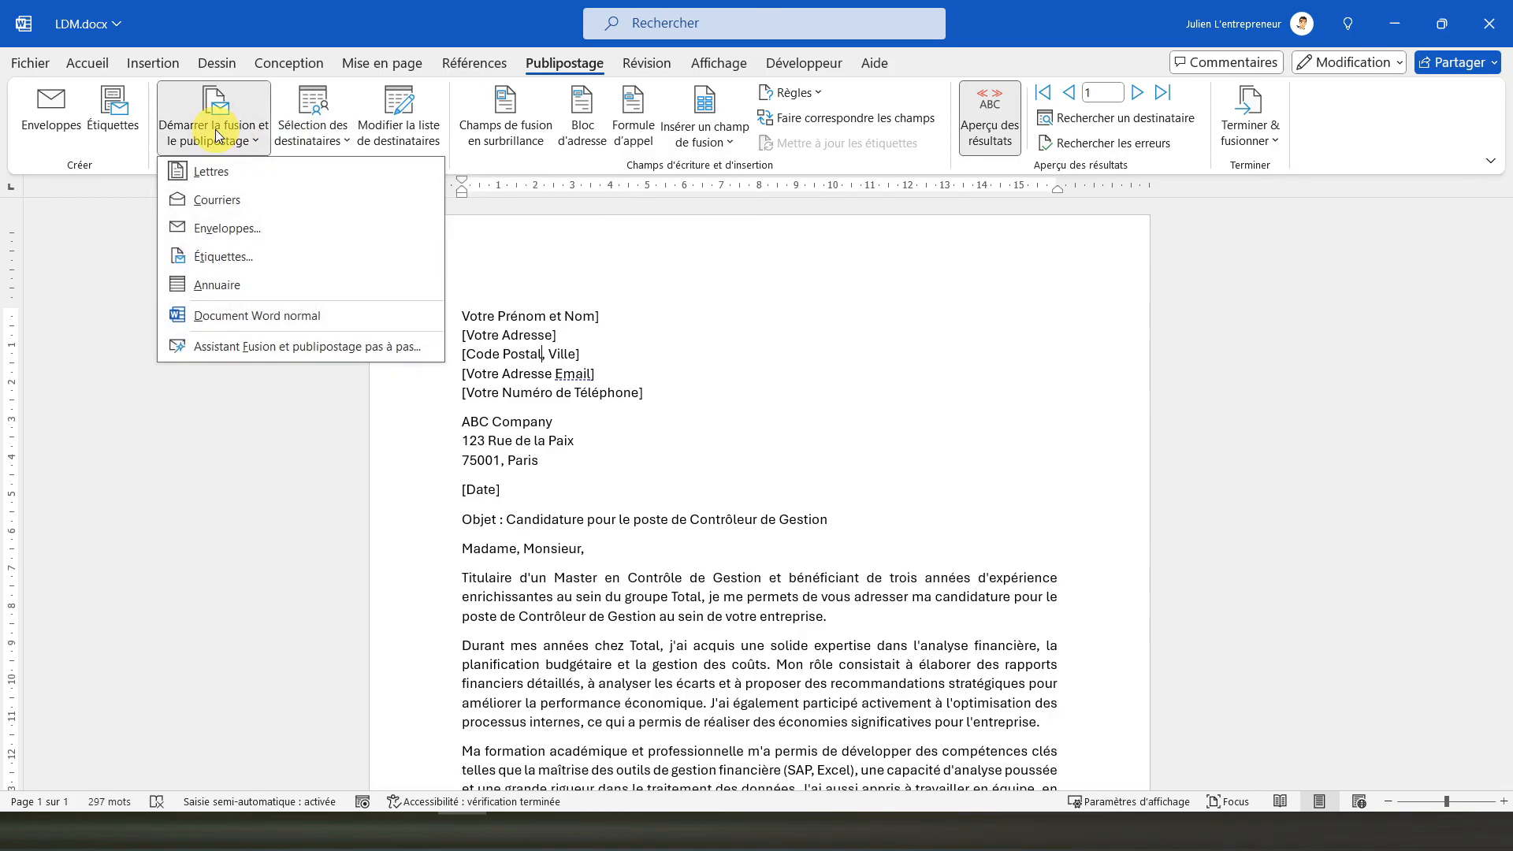
{"action": "left_click", "coordinate": [217, 135]}
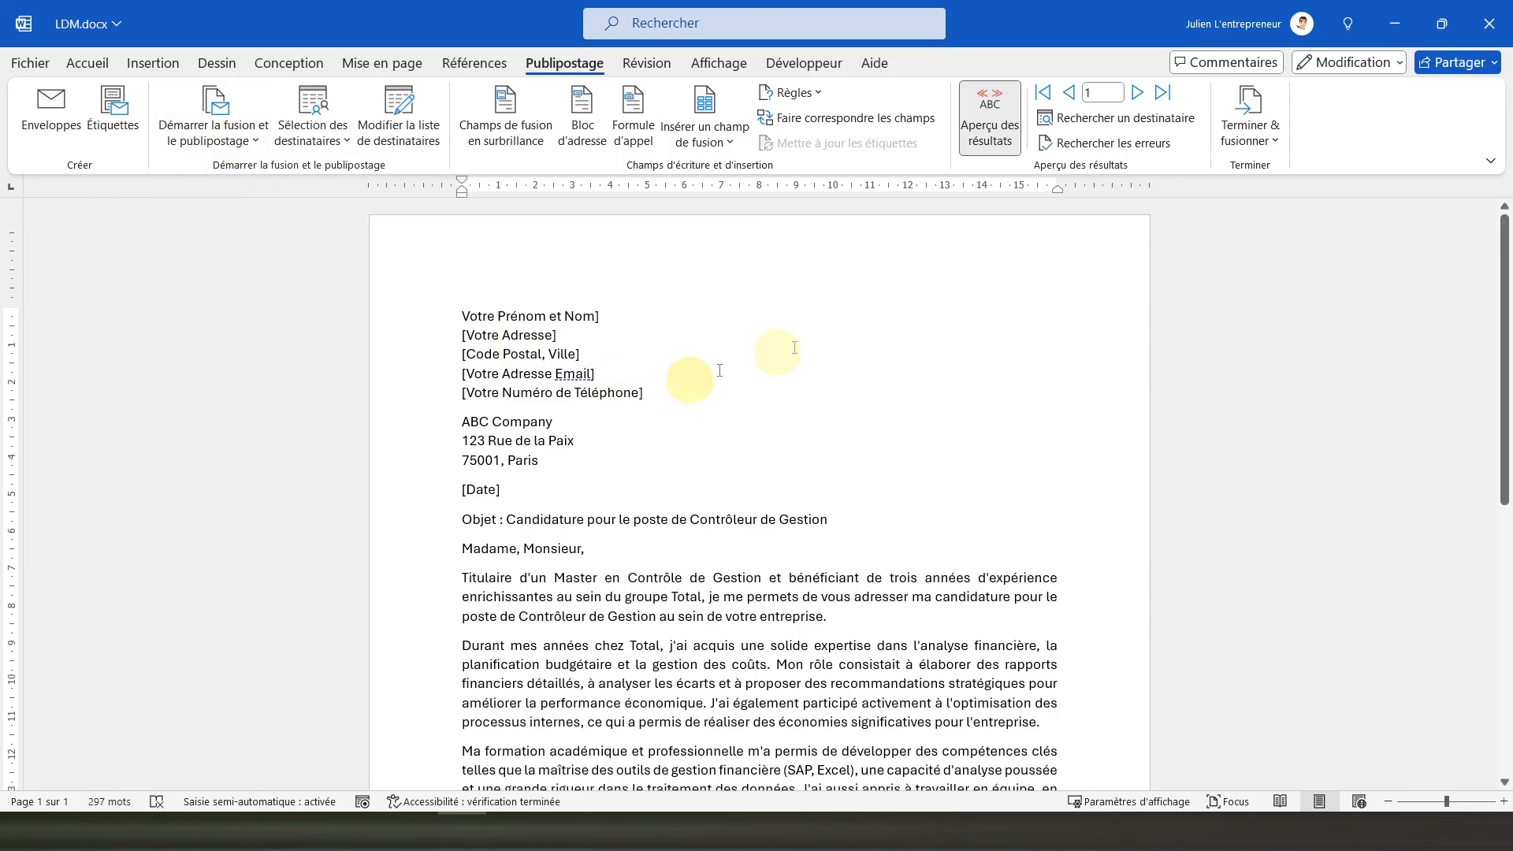
- Open the output choices for finishing the merge
{"action": "left_click", "coordinate": [1256, 139]}
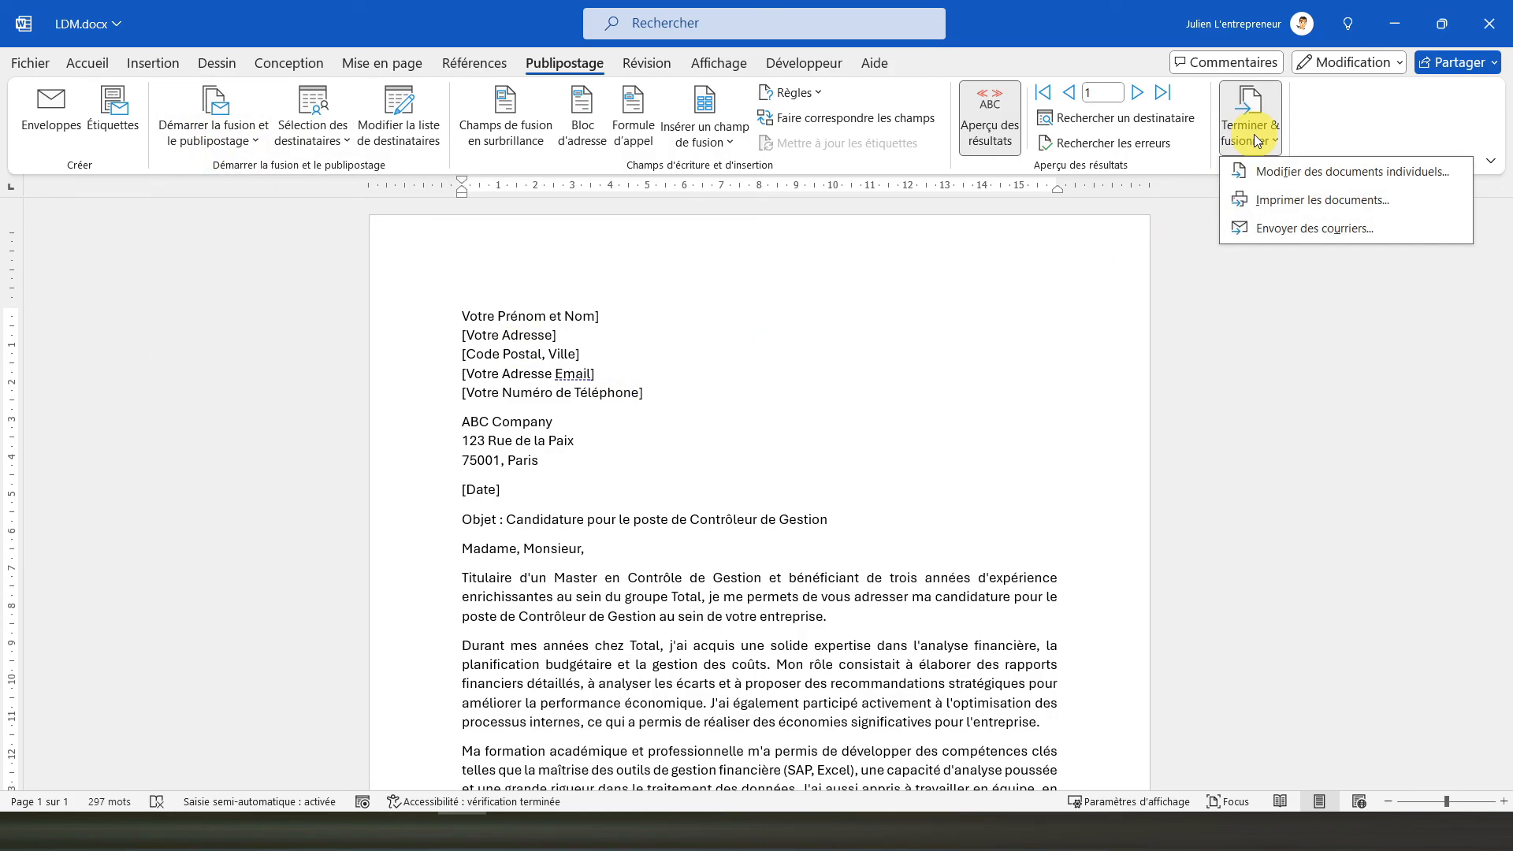